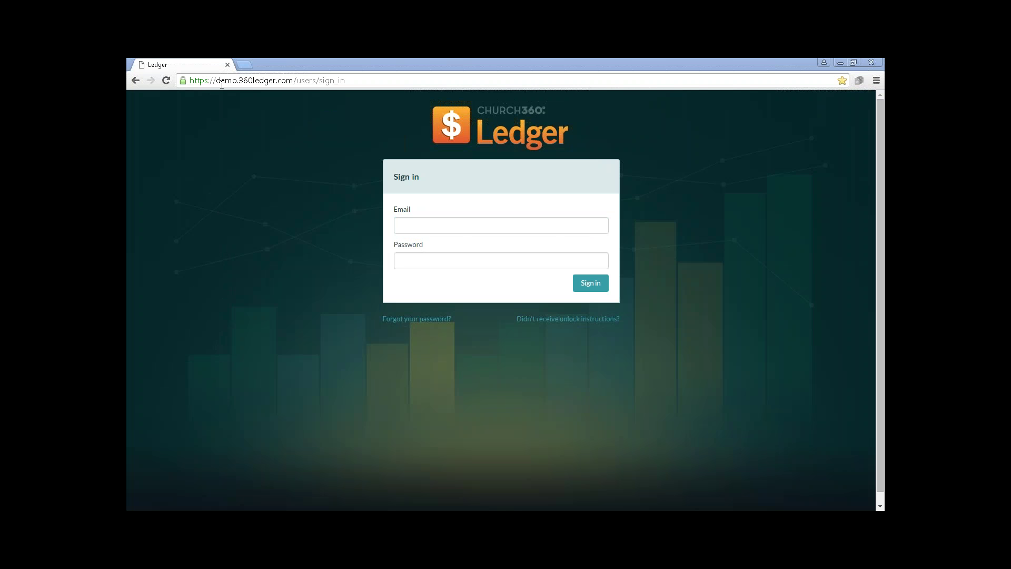
Sign in to Church360 Ledger with the suggested sign-in email and the account password.
click(415, 220)
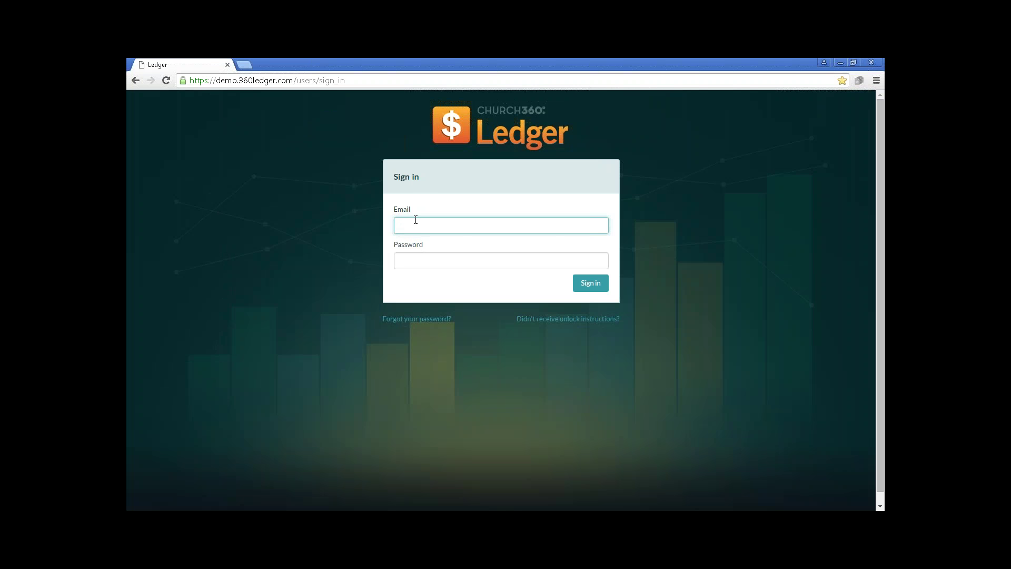
text(pas)
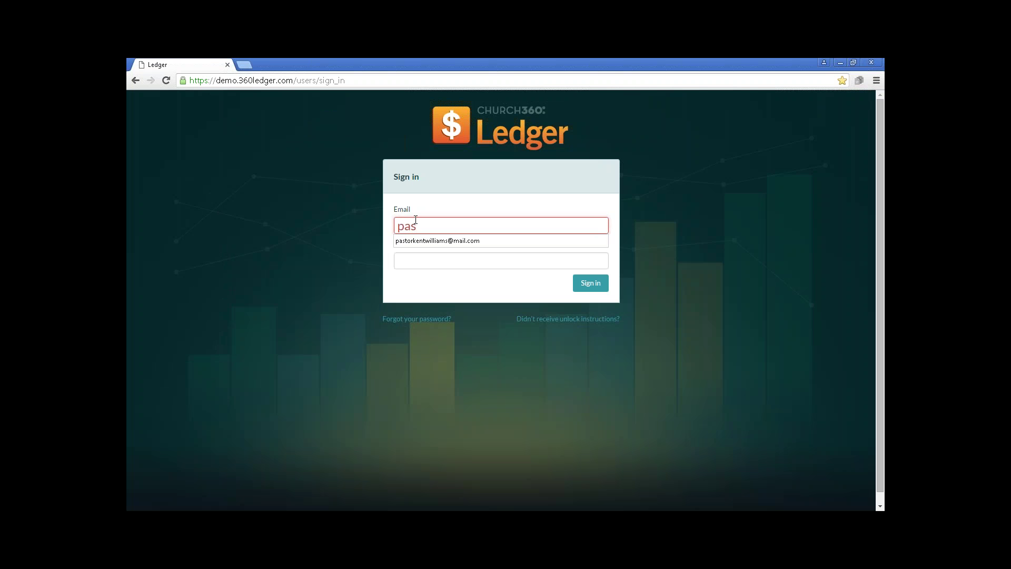
key(Down)
key(Return)
key(Tab)
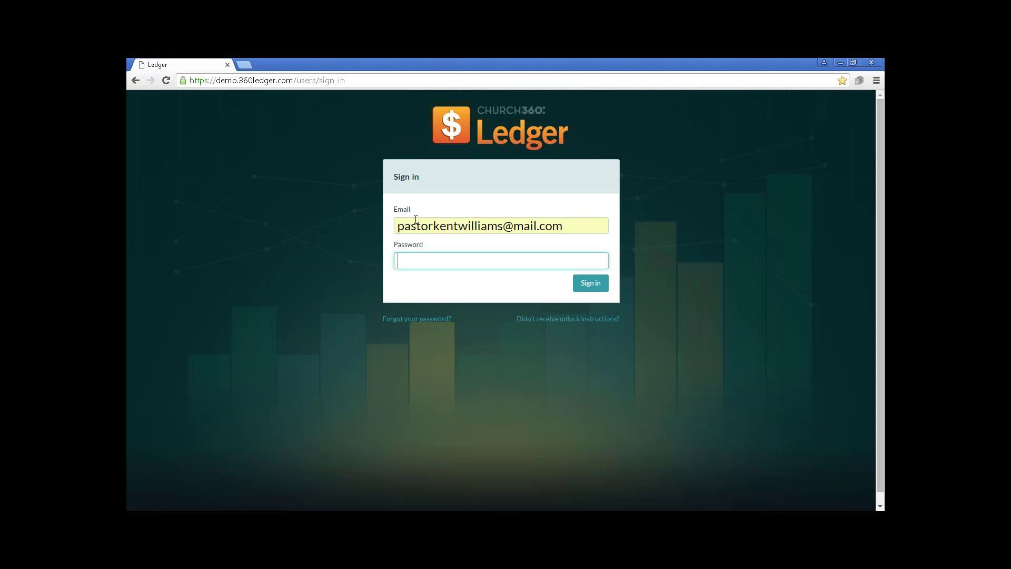
text(********)
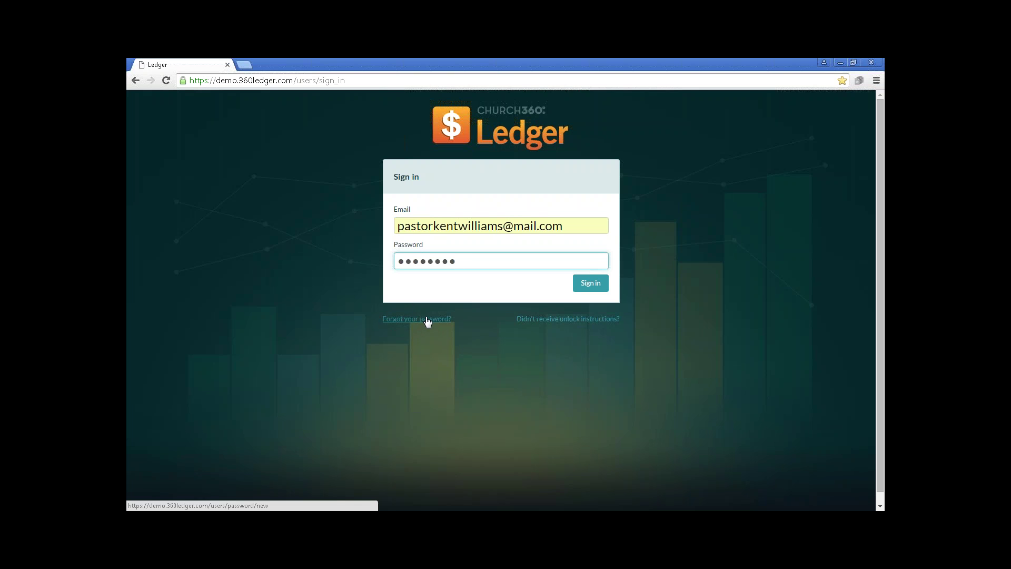
click(592, 284)
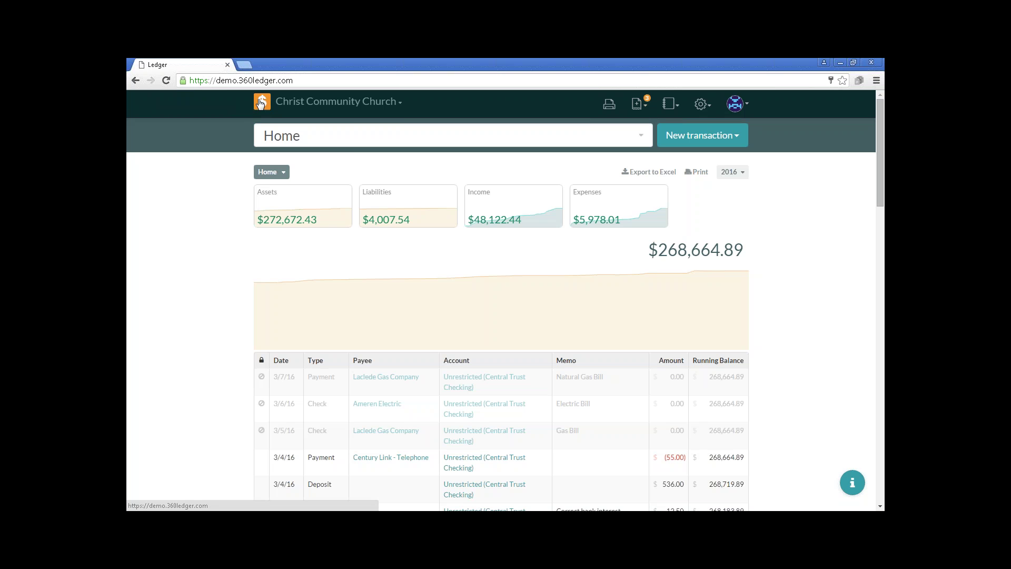
Check the available organizations, then view the pending transactions including the $395.00 deposit.
click(304, 108)
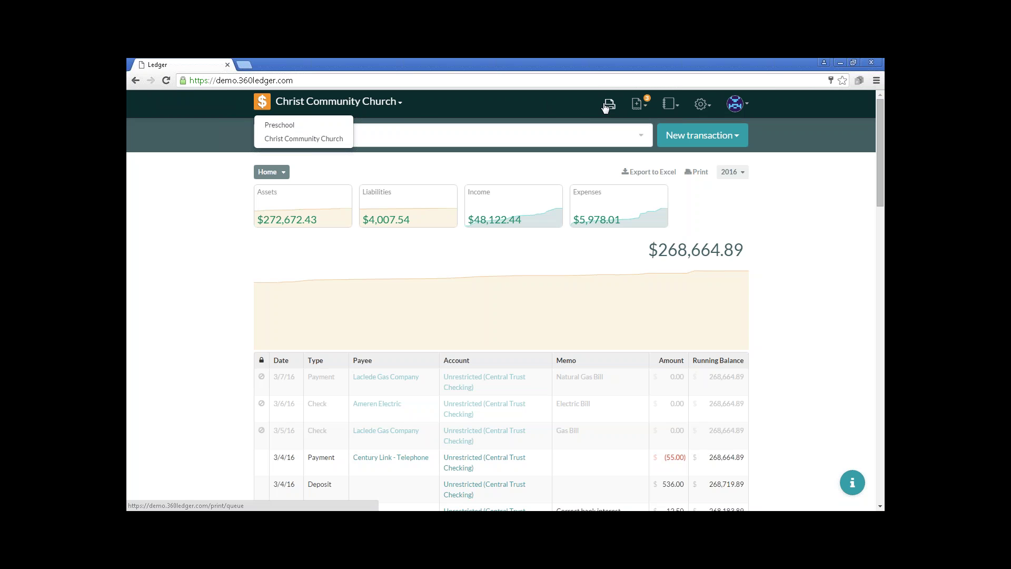
click(637, 106)
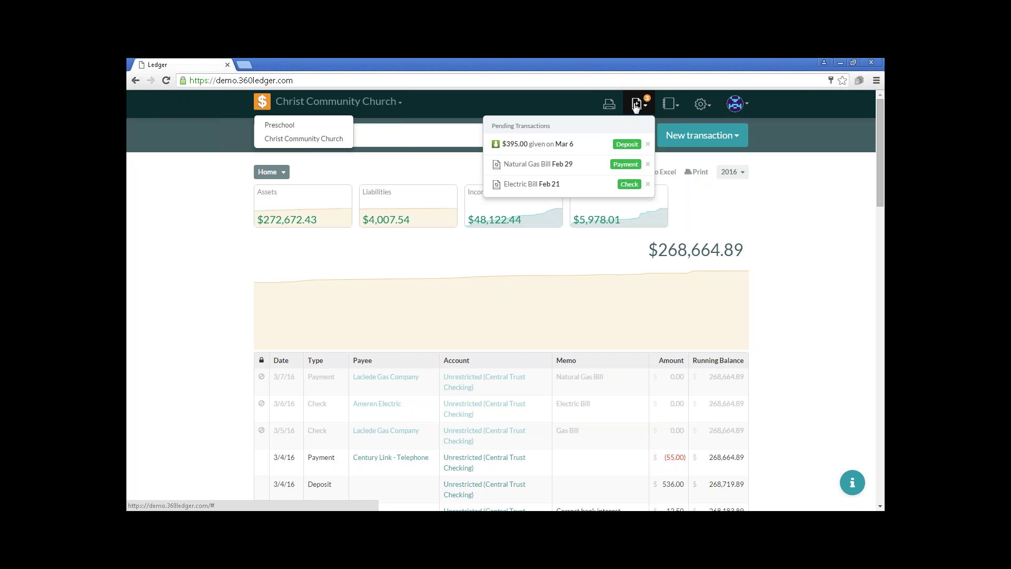
Look through the reports, settings and user account menus, then reopen the settings menu.
click(671, 105)
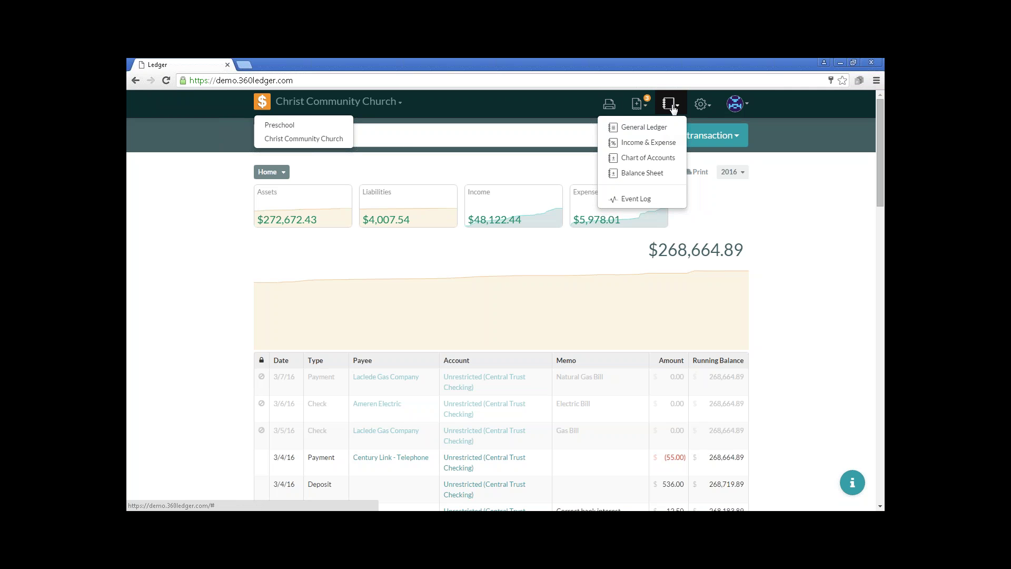
click(700, 105)
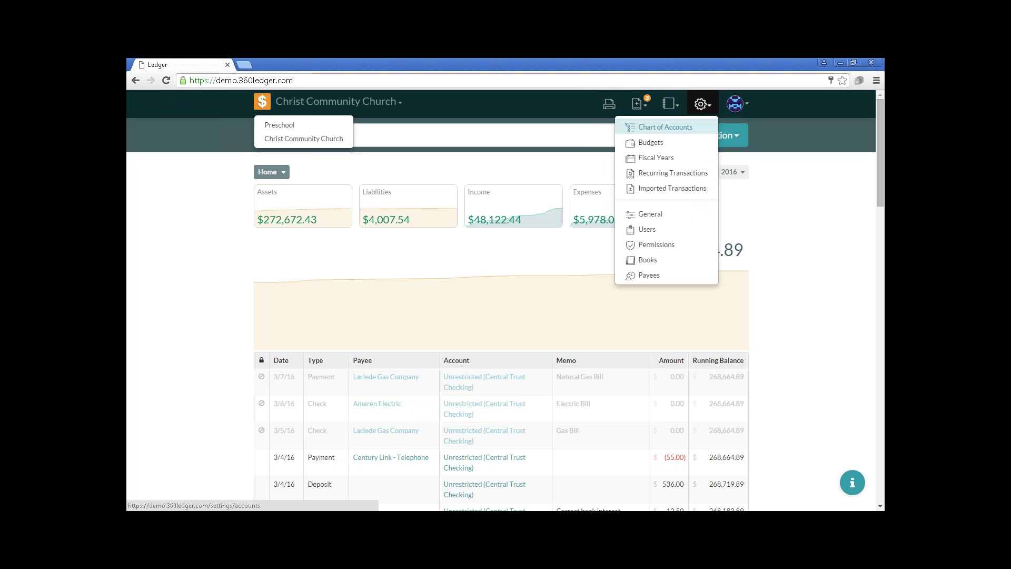
click(740, 106)
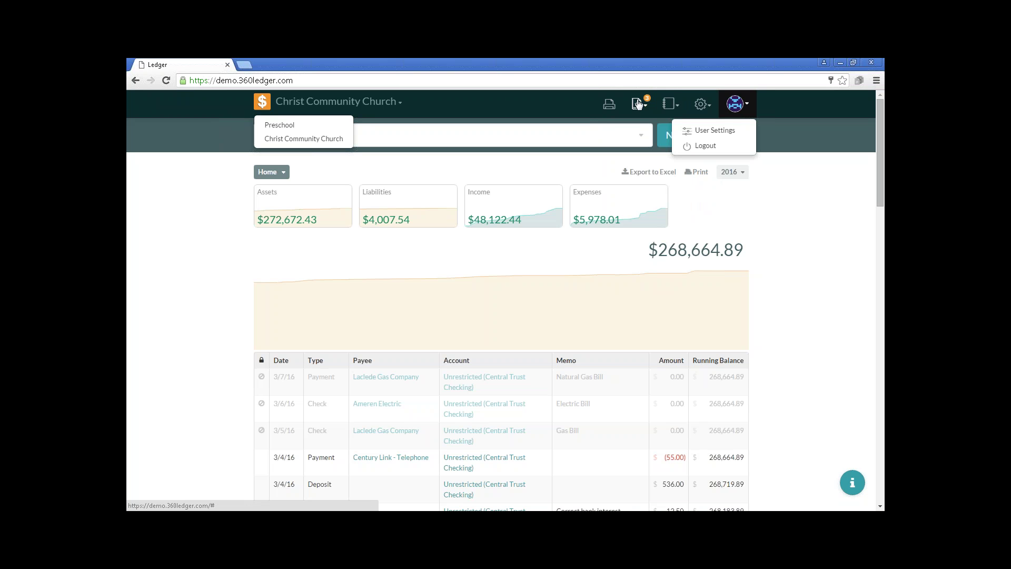
click(572, 99)
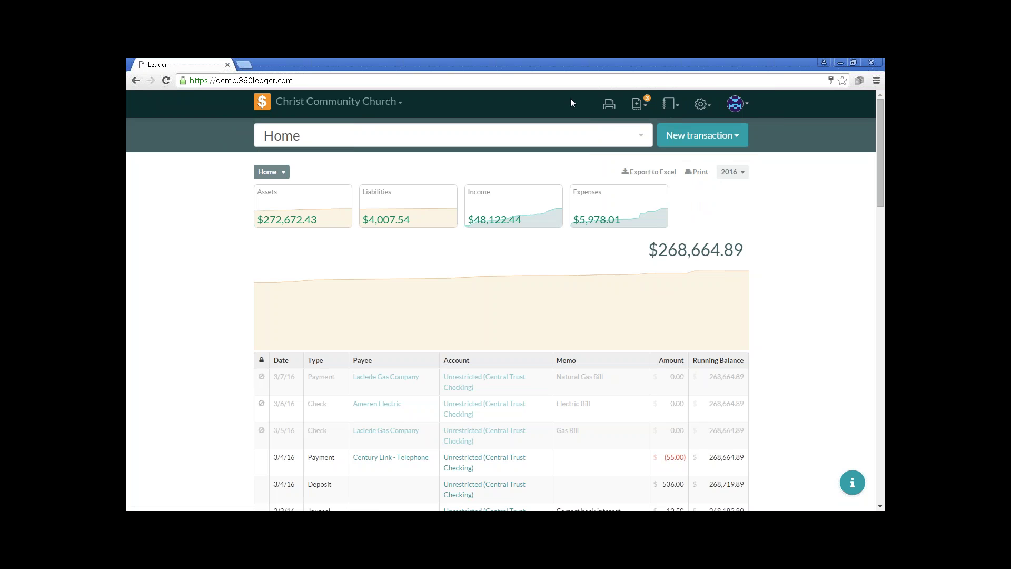
click(701, 106)
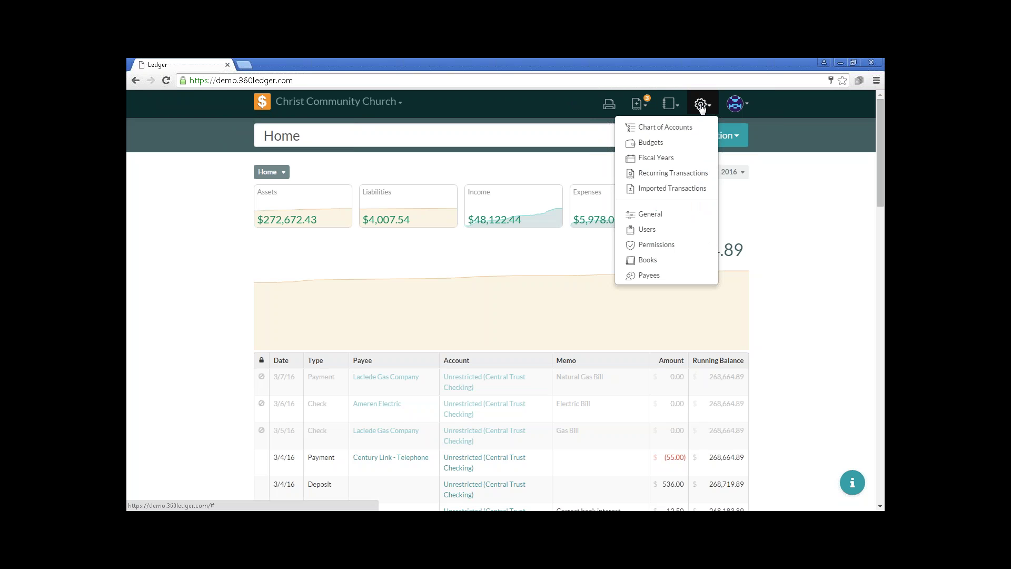
Go to Payees settings, scroll to the end of the list and start a new payee.
click(666, 278)
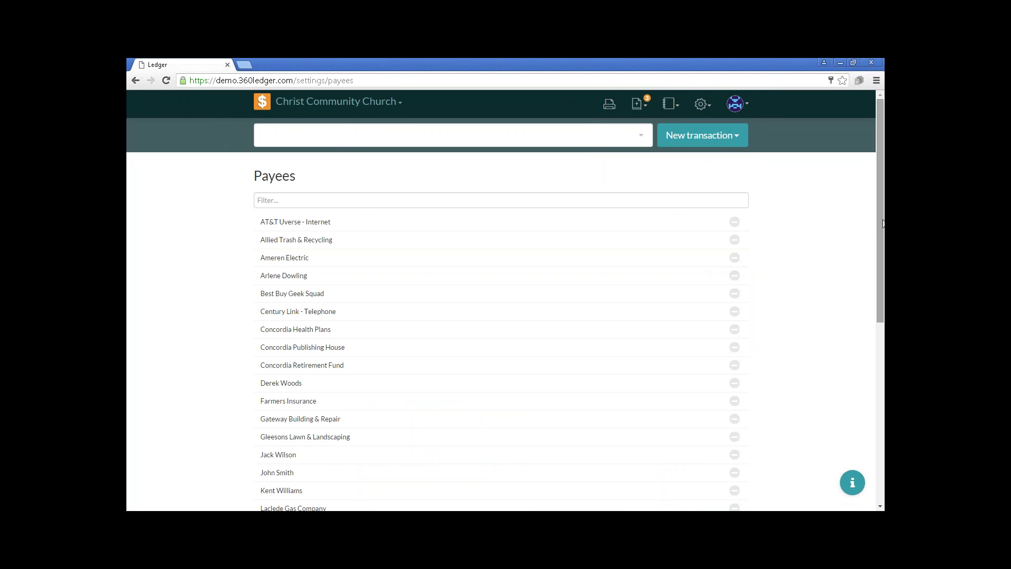
mouse_move(880, 226)
mouse_down()
mouse_move(883, 399)
mouse_move(884, 219)
mouse_up()
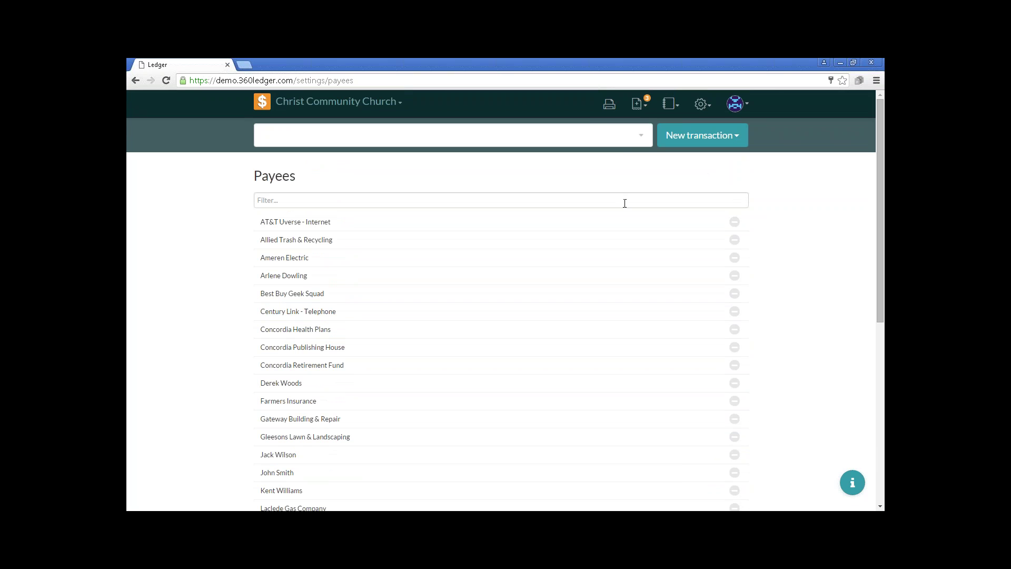
click(297, 200)
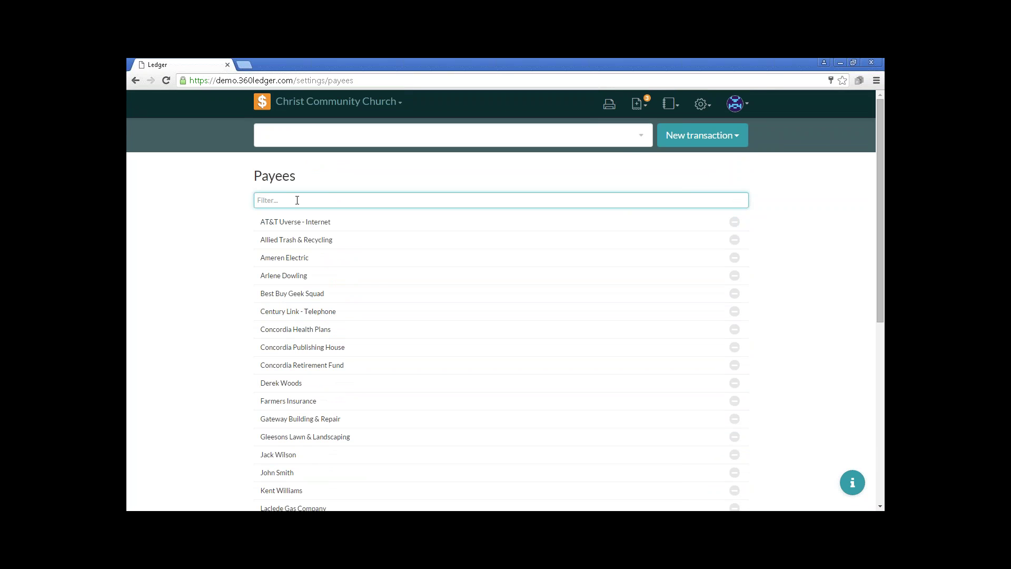
scroll(345, 278, down, 6)
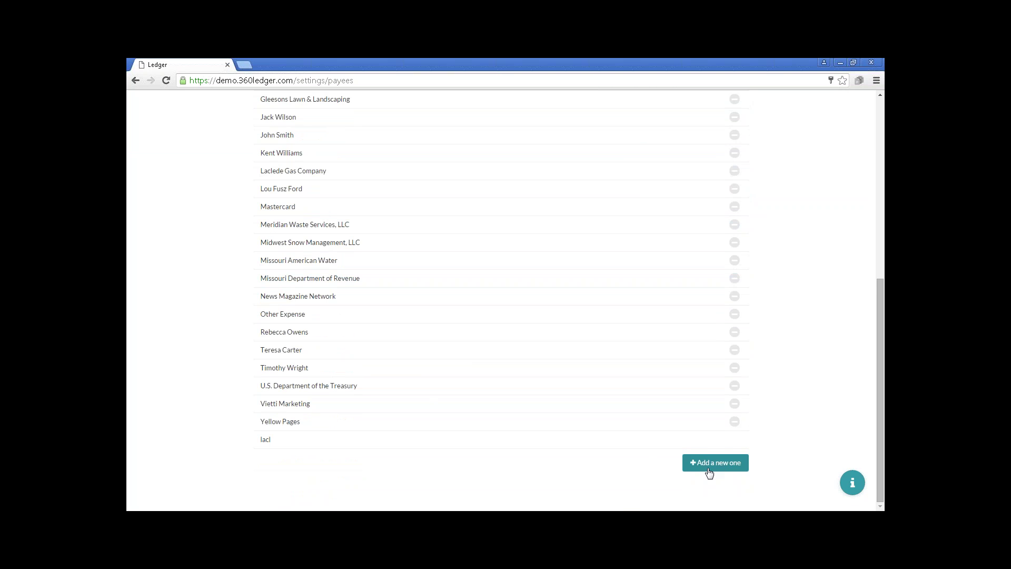
click(709, 463)
Name the new payee Jim's Snow Removal and enter its street address and city.
click(360, 461)
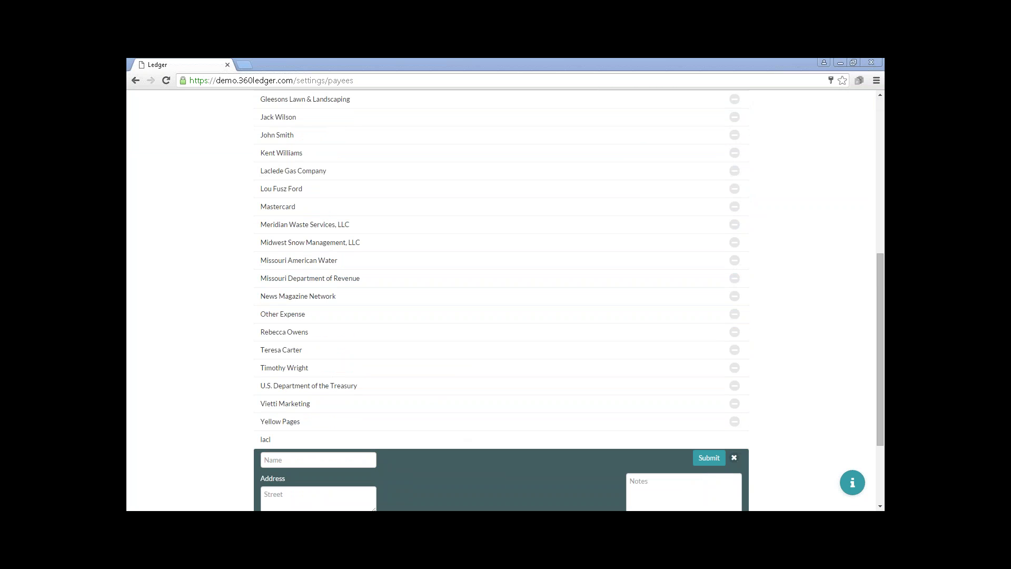
click(360, 458)
text(J)
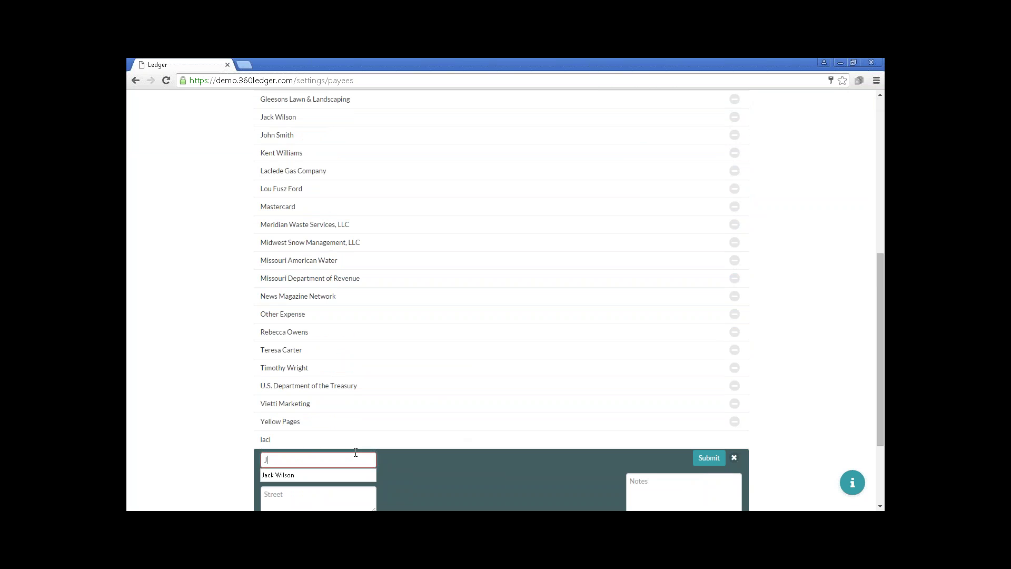
text(im's Snow )
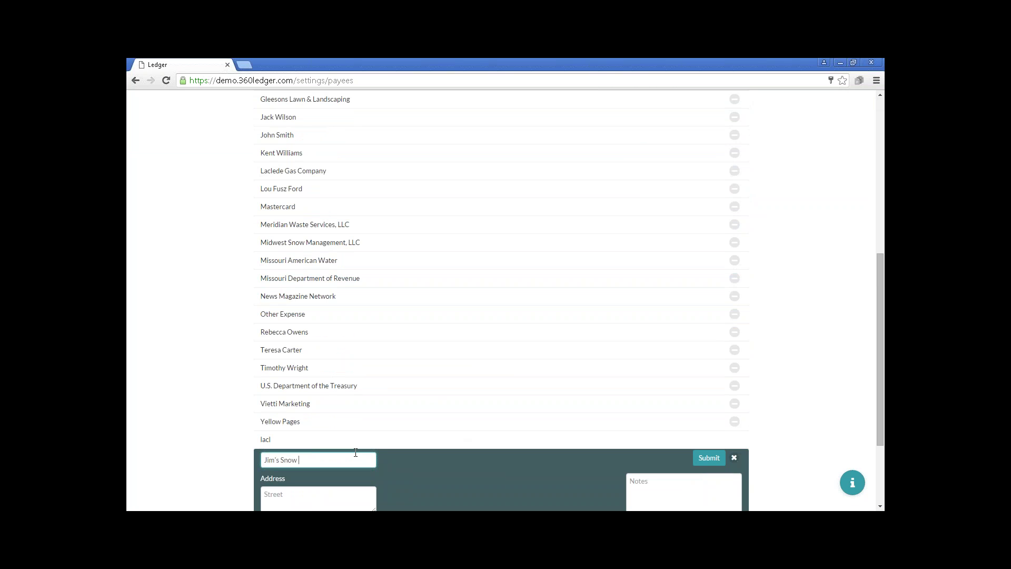
text(Removal)
scroll(399, 436, down, 3)
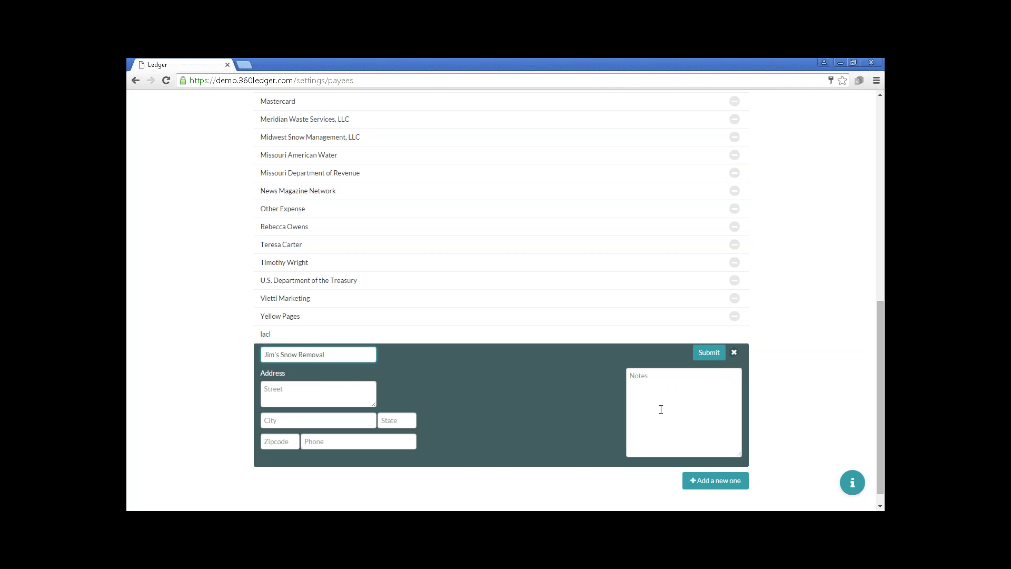
click(343, 396)
text(1234 Street)
key(Tab)
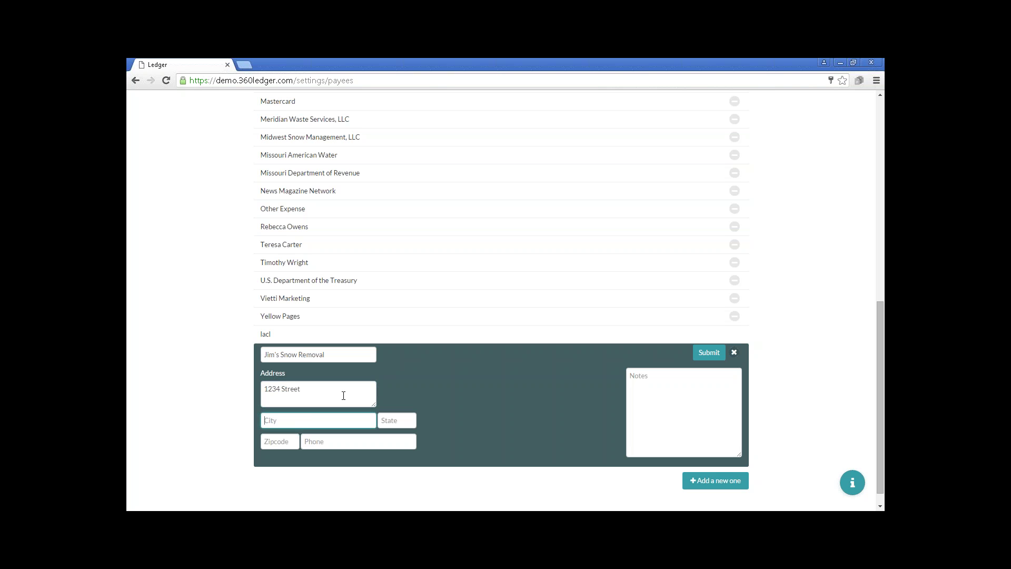
text(ST.)
key(BackSpace)
text(t. Louis)
Fill in state MO, the zip code, phone number and a note, then submit the payee.
key(Tab)
text(mo)
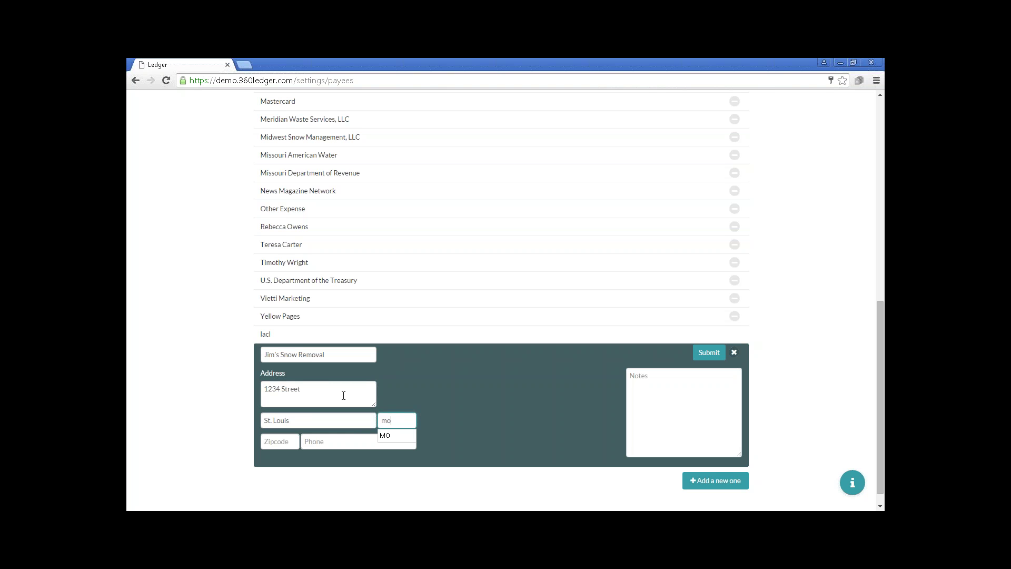
key(Down)
key(Tab)
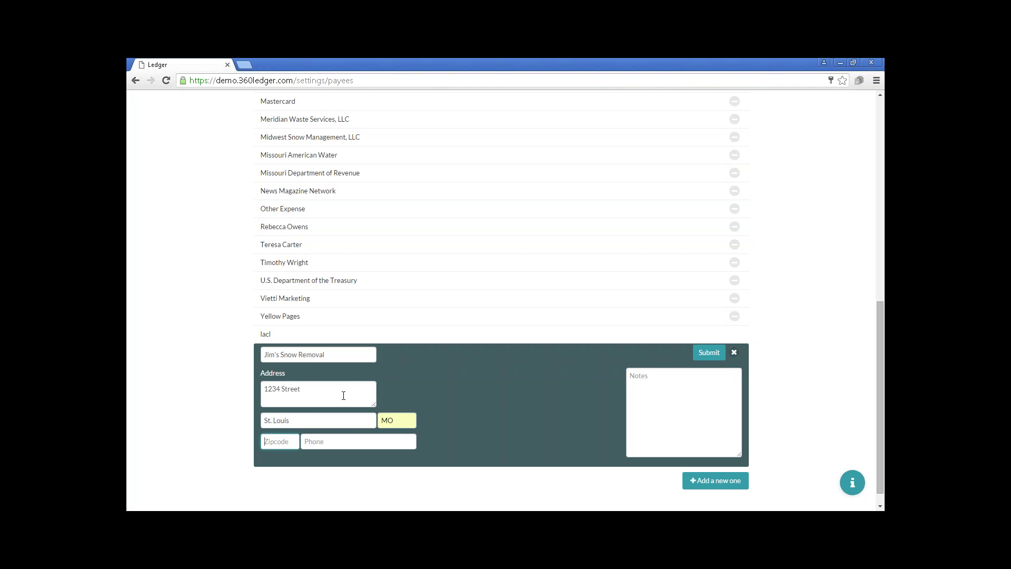
text(63118)
key(Tab)
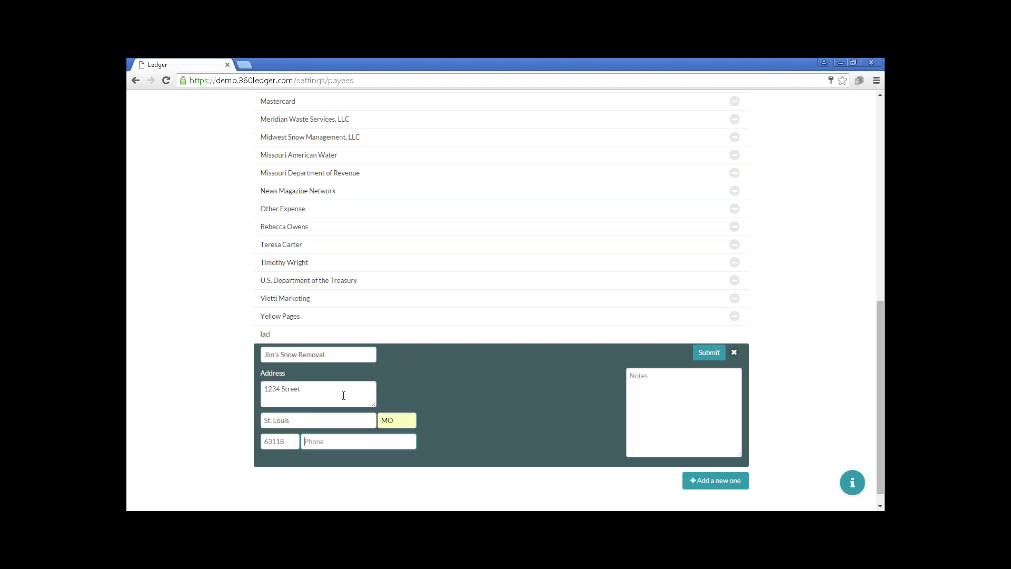
text(314)
key(Down)
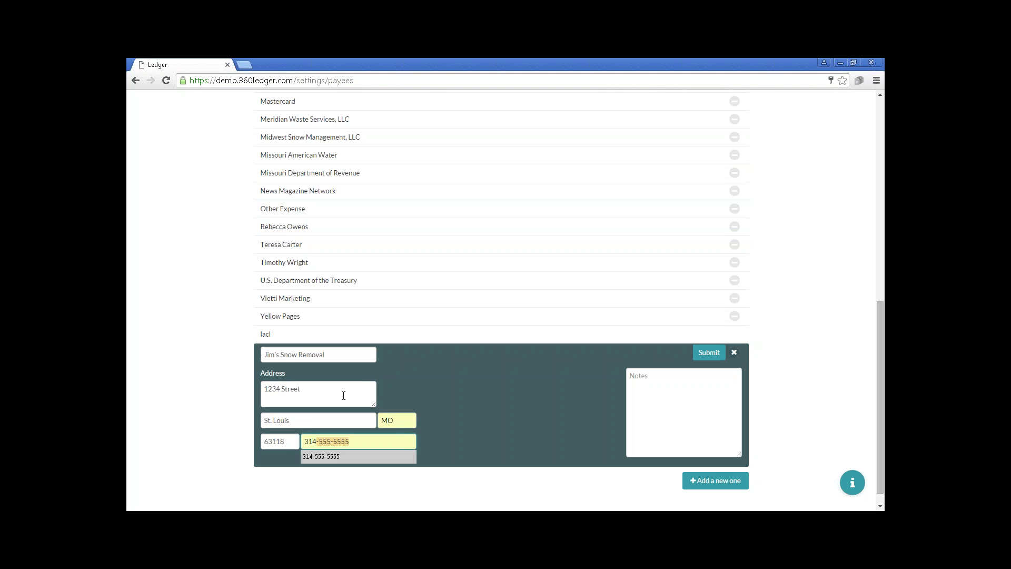
key(Tab)
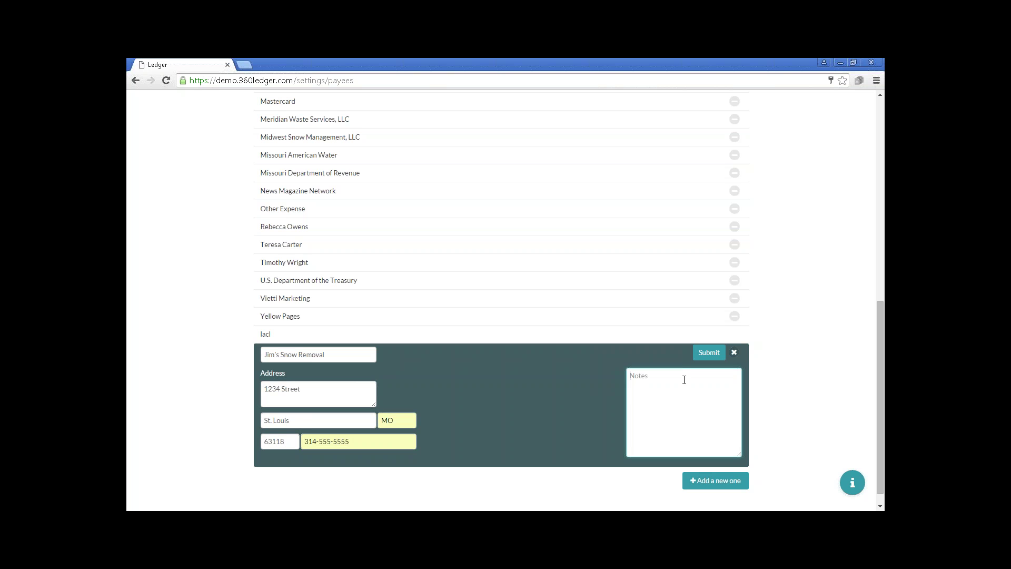
text(This is note!)
click(709, 352)
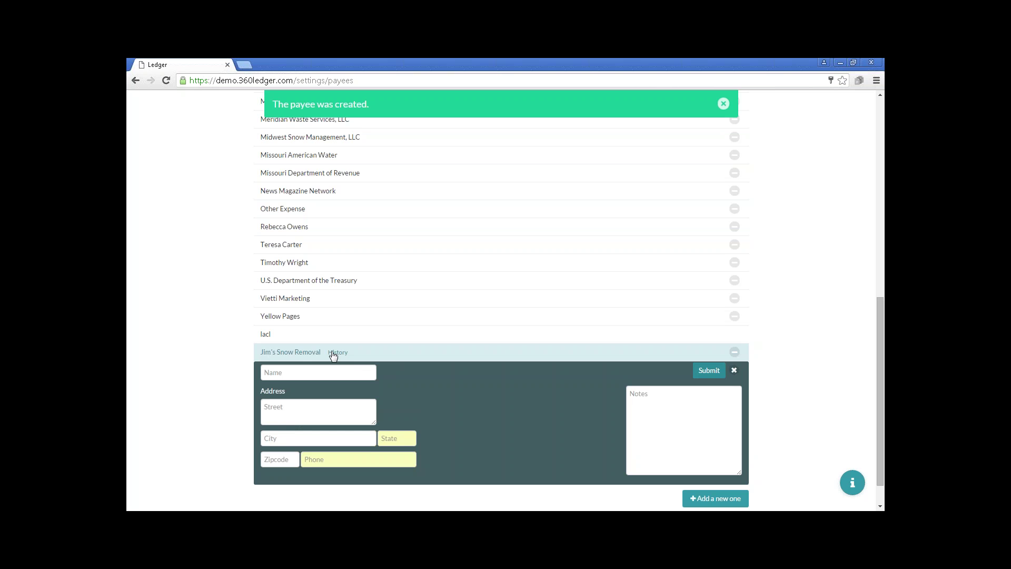
Close the blank payee form and notice, then view Ameren Electric's transaction history.
click(734, 371)
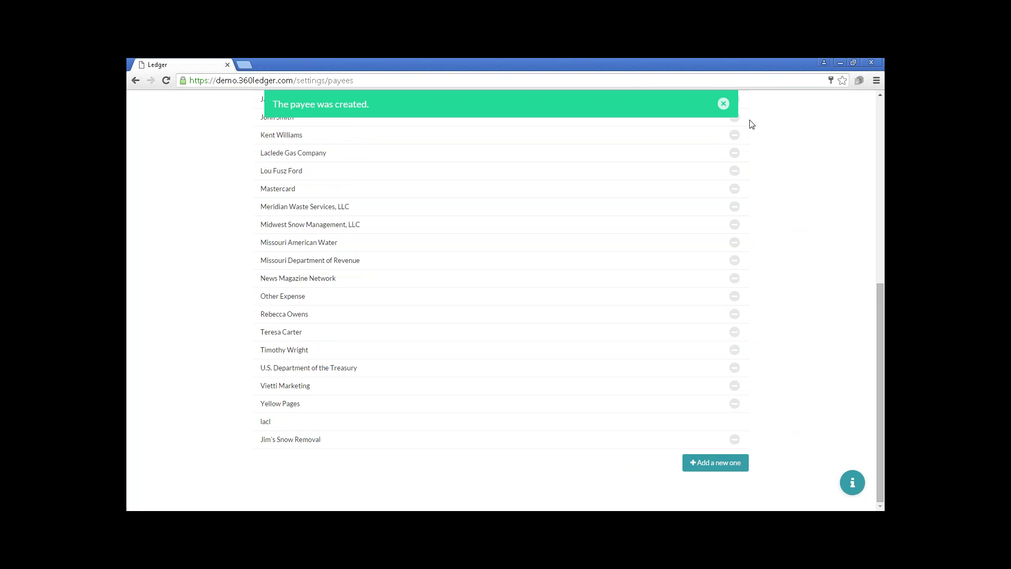
click(723, 104)
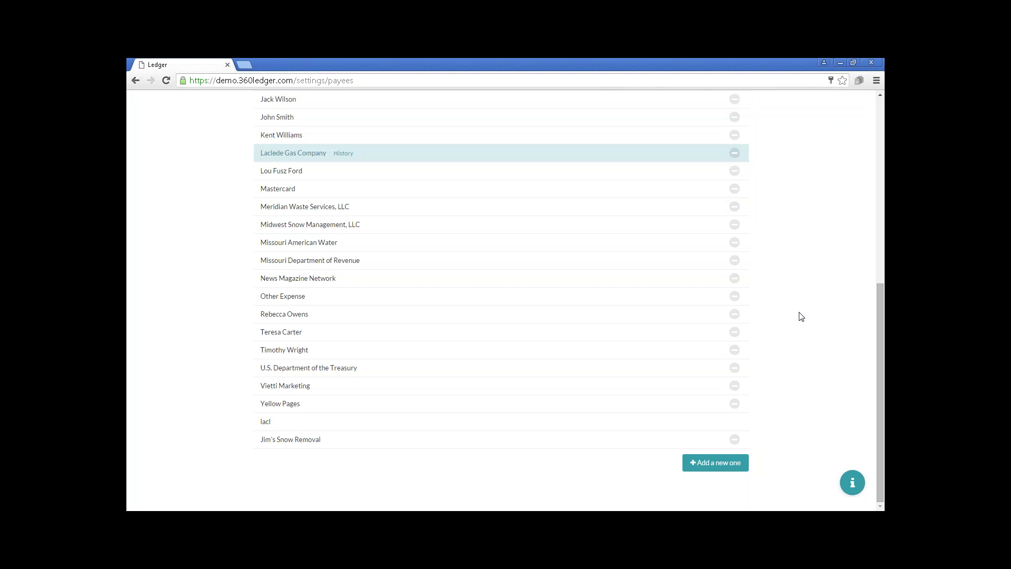
scroll(810, 346, up, 7)
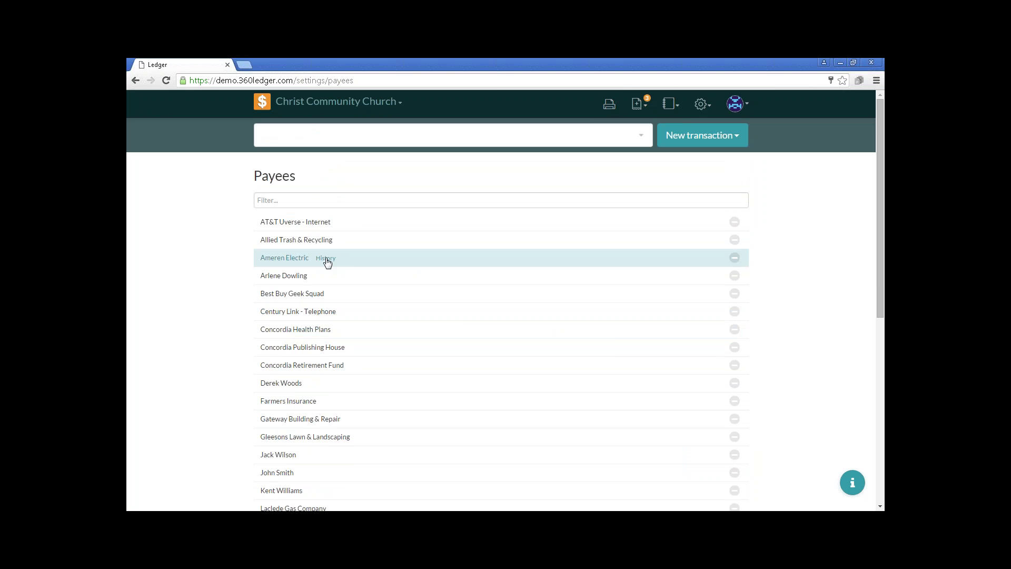
click(325, 258)
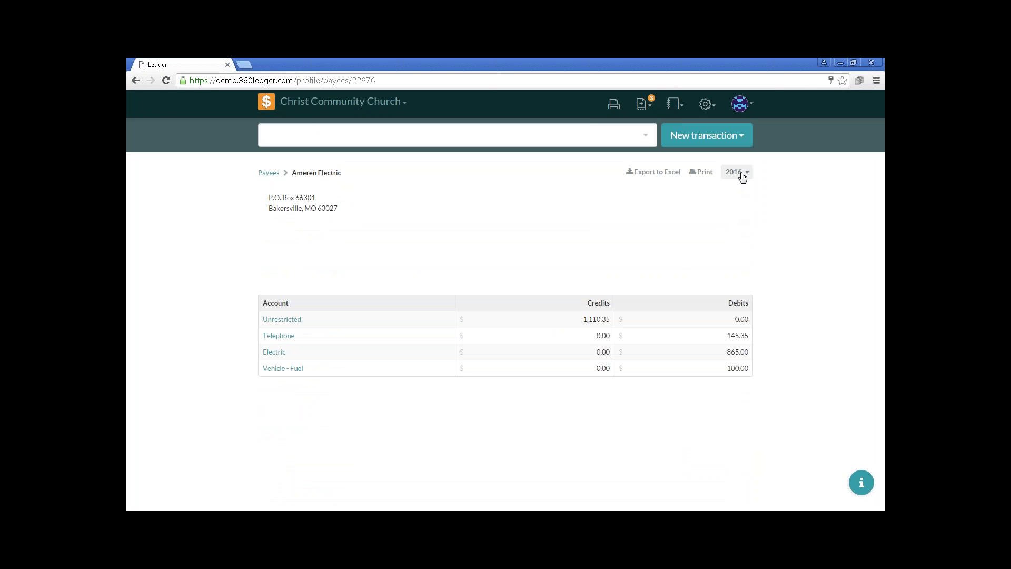
Review Ameren Electric's 2015 totals, then return to the full Payees list.
click(735, 172)
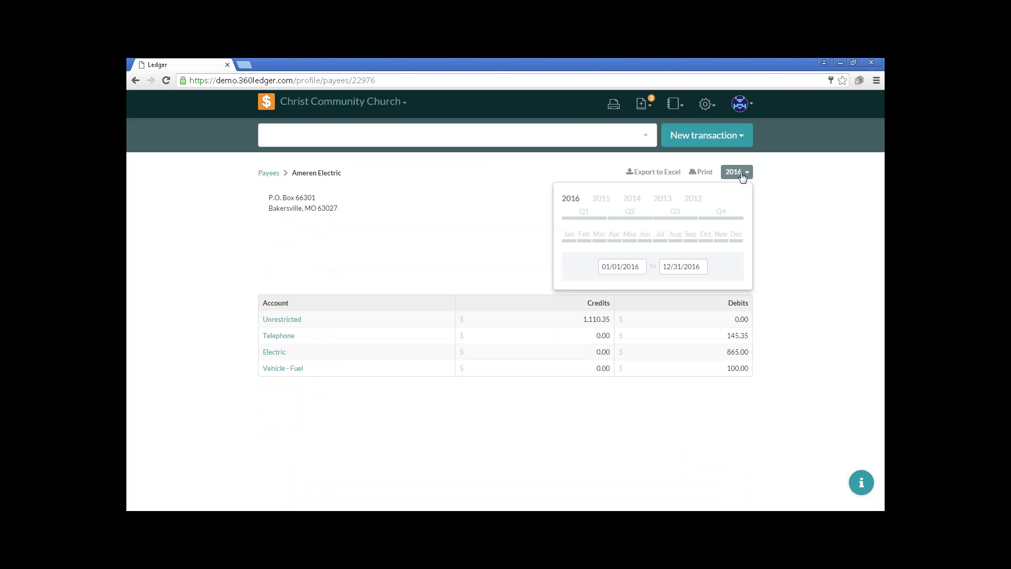
click(604, 202)
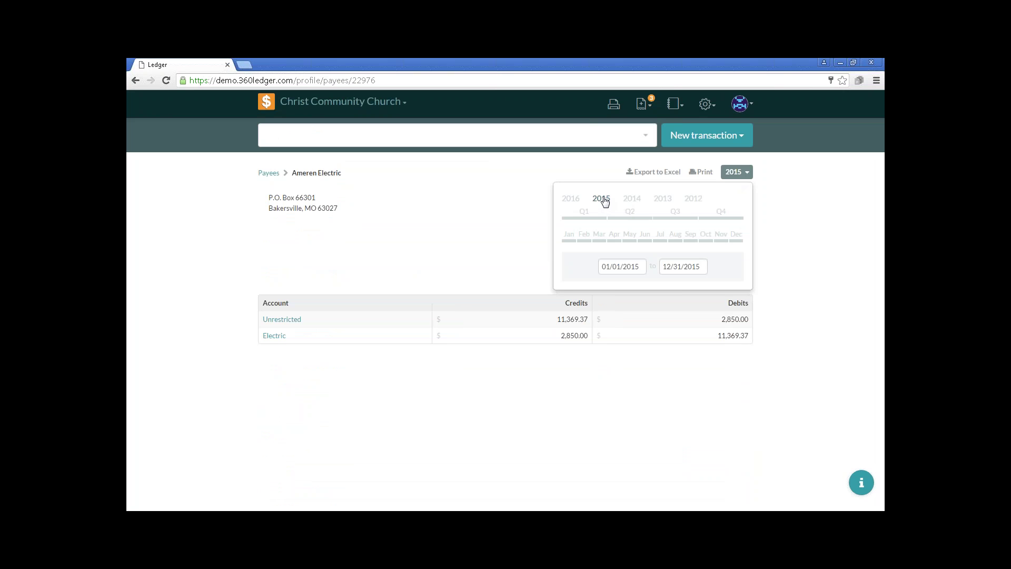
click(740, 172)
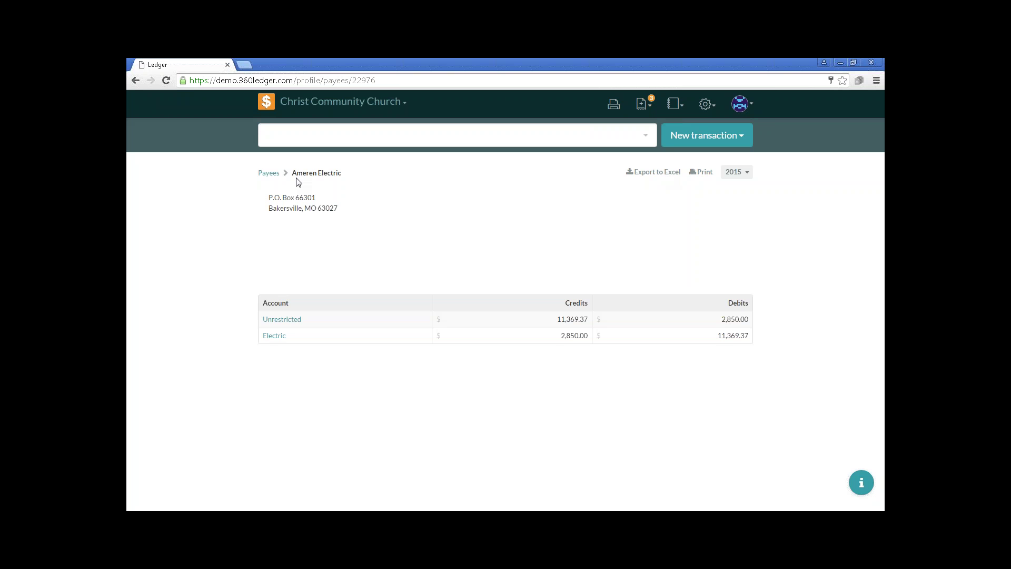
click(270, 173)
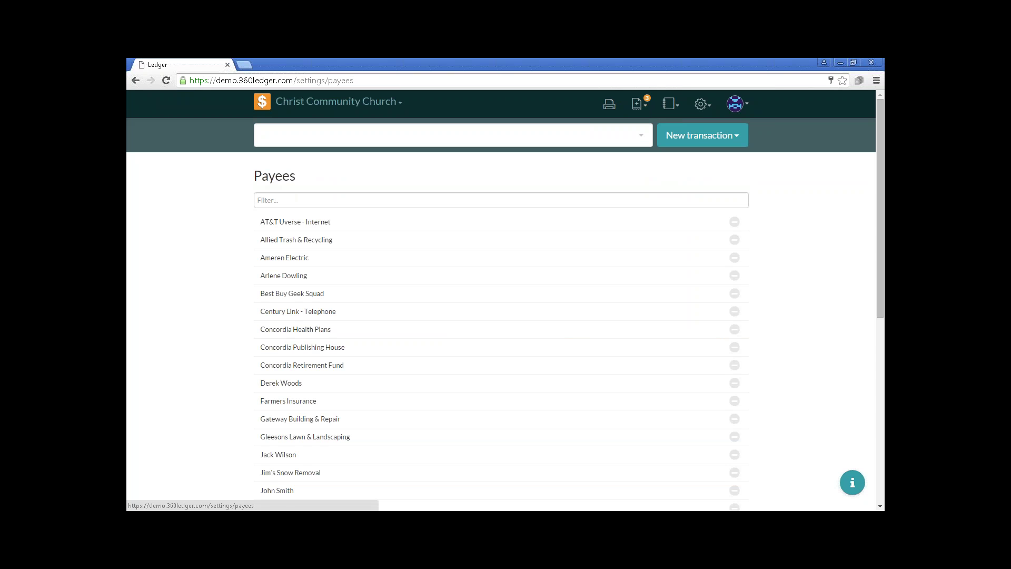
Add a phone number to Ameren Electric's payee record and save the update.
click(301, 262)
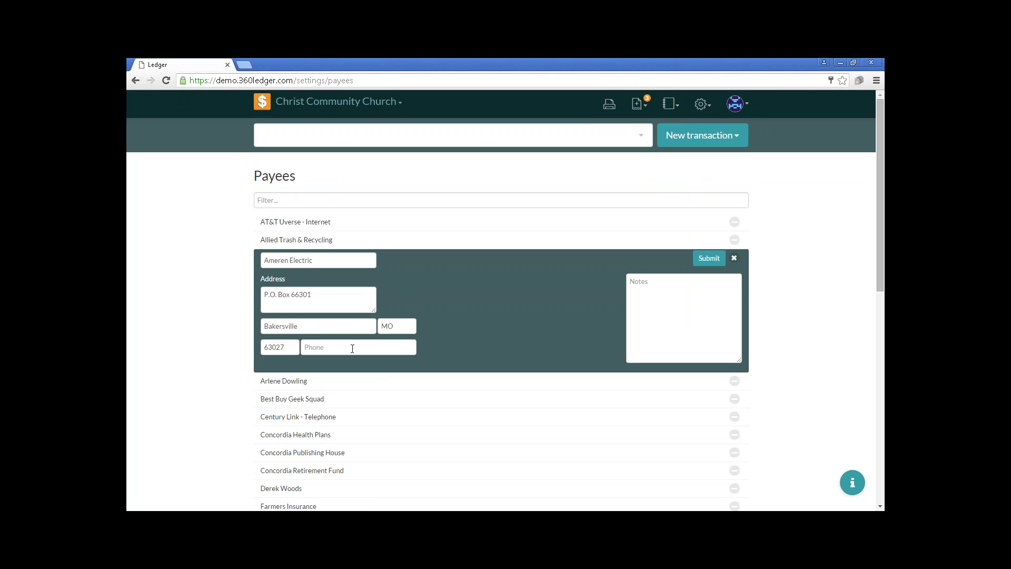
text(314)
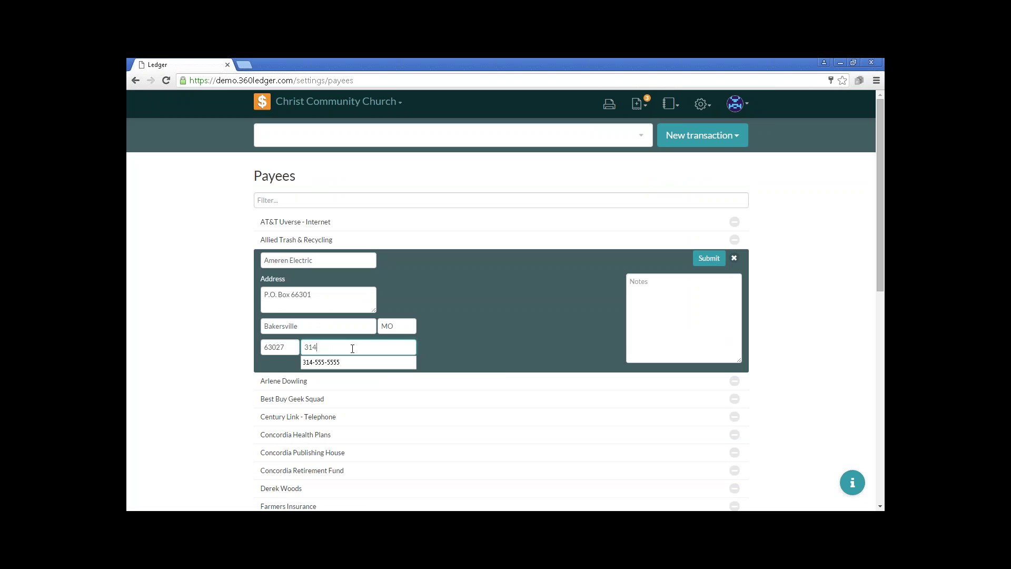
text(-555-1234)
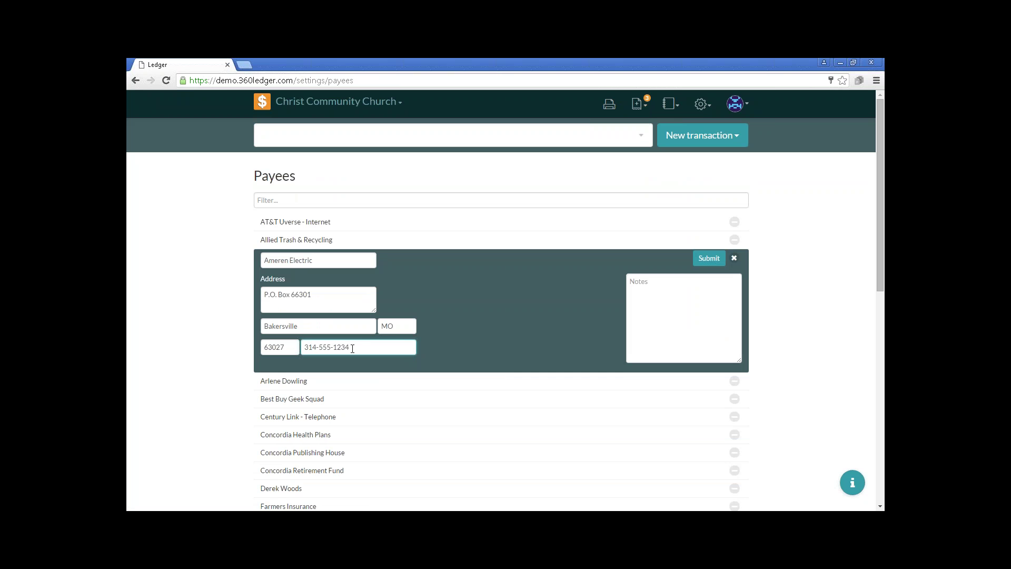
click(712, 259)
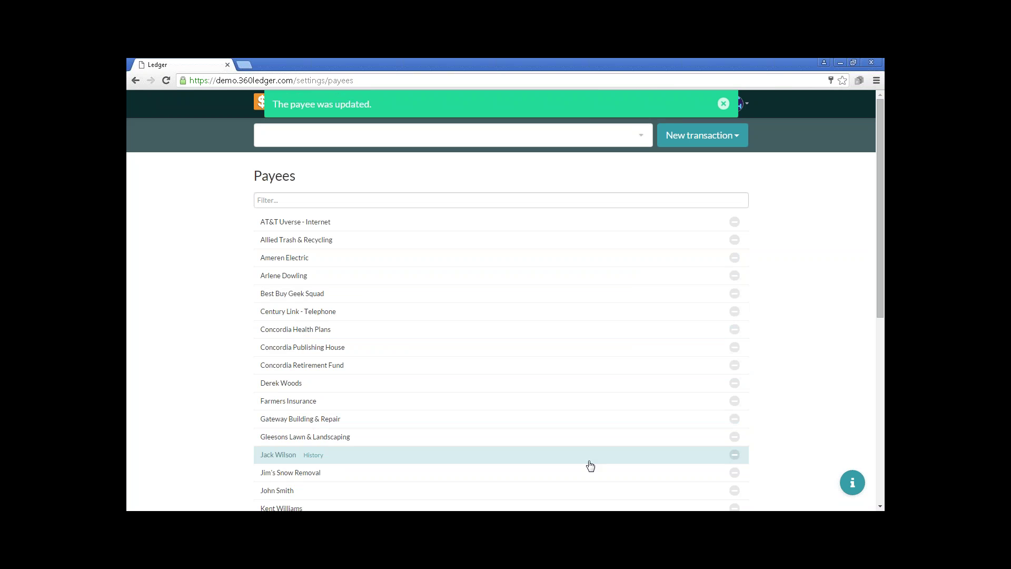
Reveal Deactivate for the individual payee and Delete for Jim's Snow Removal.
click(734, 456)
click(734, 473)
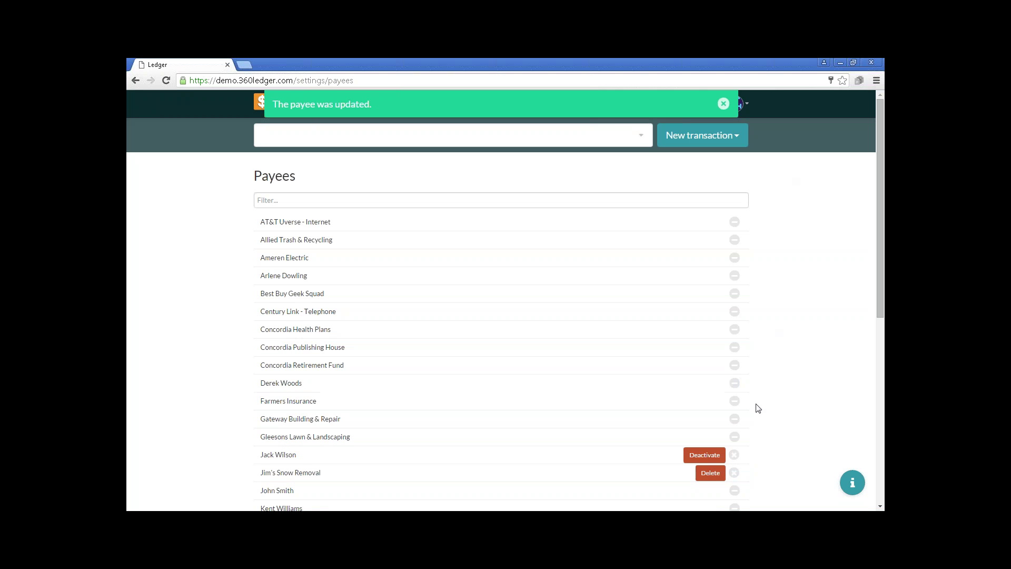
Cancel the Delete and Deactivate actions and dismiss the payee updated notice.
click(734, 472)
click(734, 455)
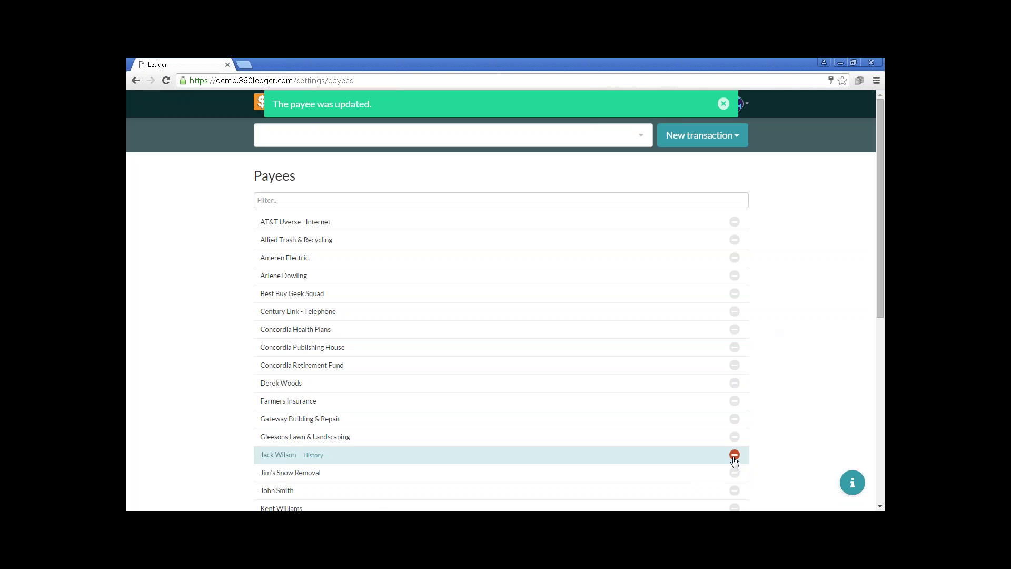
click(723, 105)
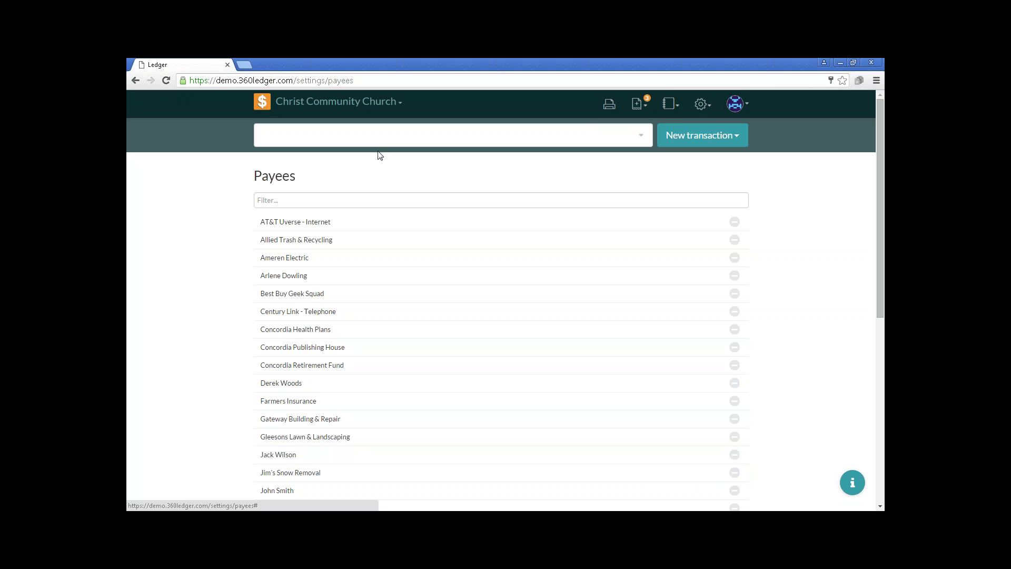
Start a blank new transaction of type Check, dated 03/09/2016.
click(709, 138)
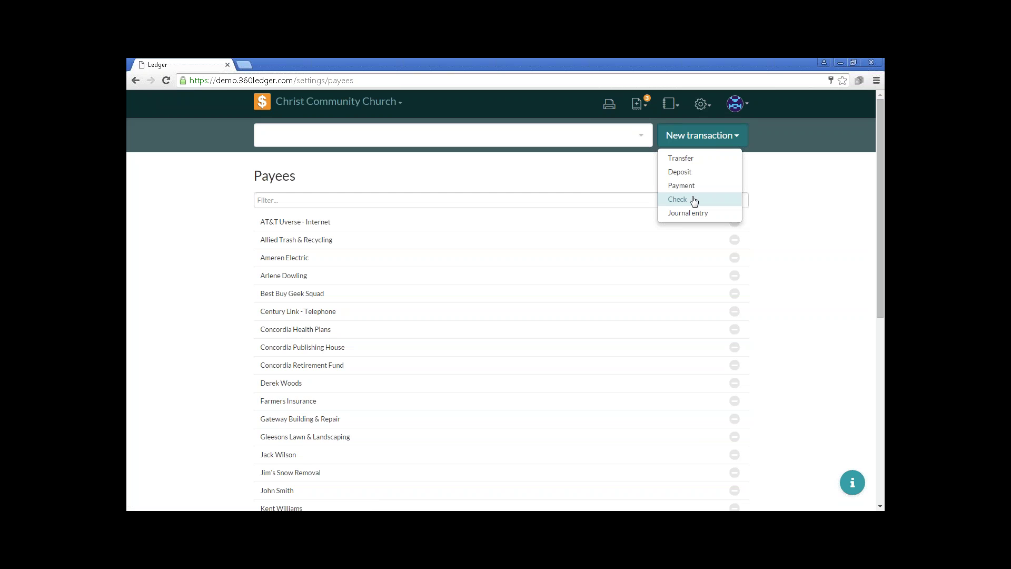
click(678, 199)
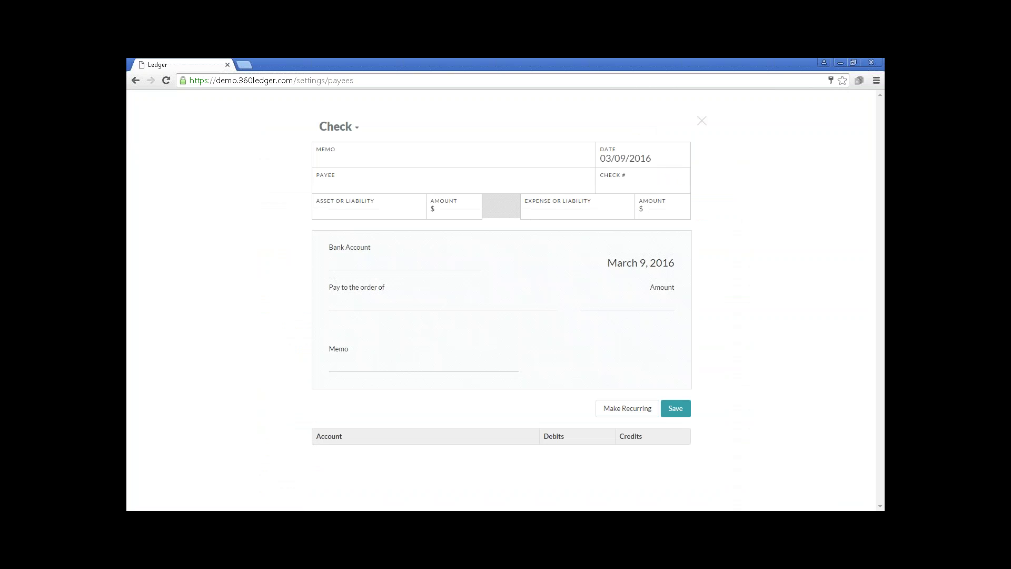
click(350, 128)
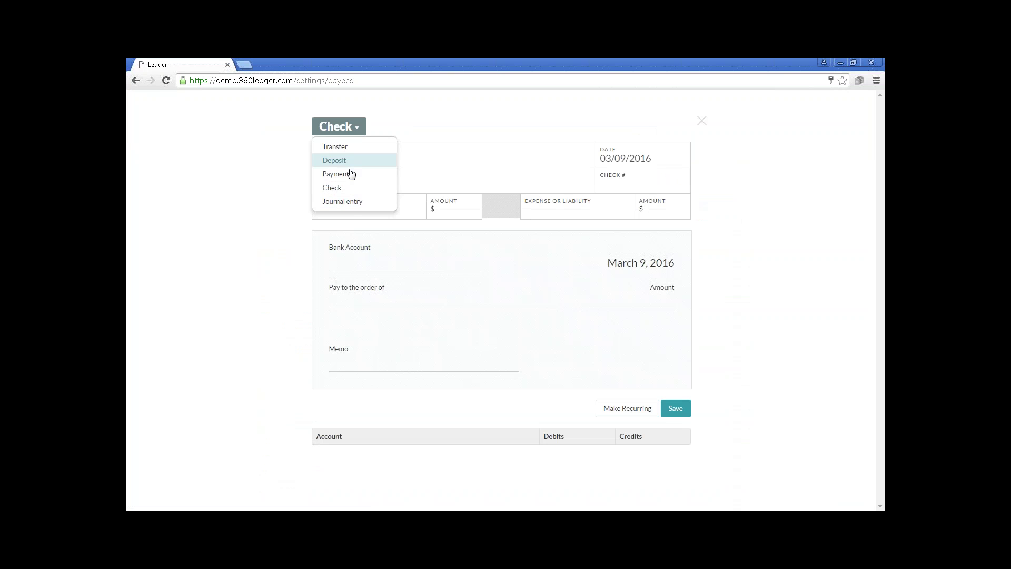
click(349, 190)
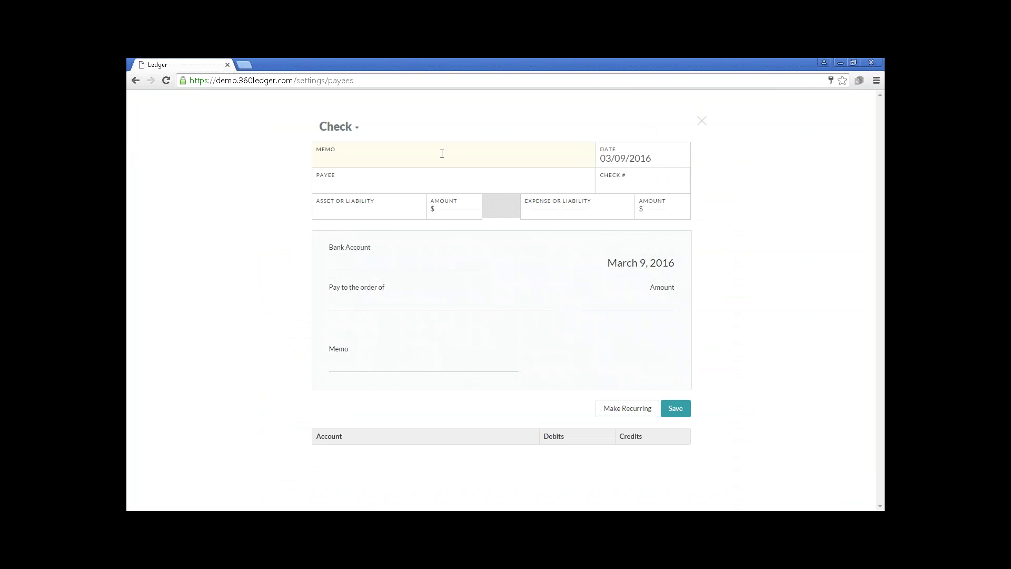
Enter the memo 'Payroll for March' on the new check.
text(Payroll)
text( Che)
key(BackSpace)
key(BackSpace)
key(BackSpace)
text(for )
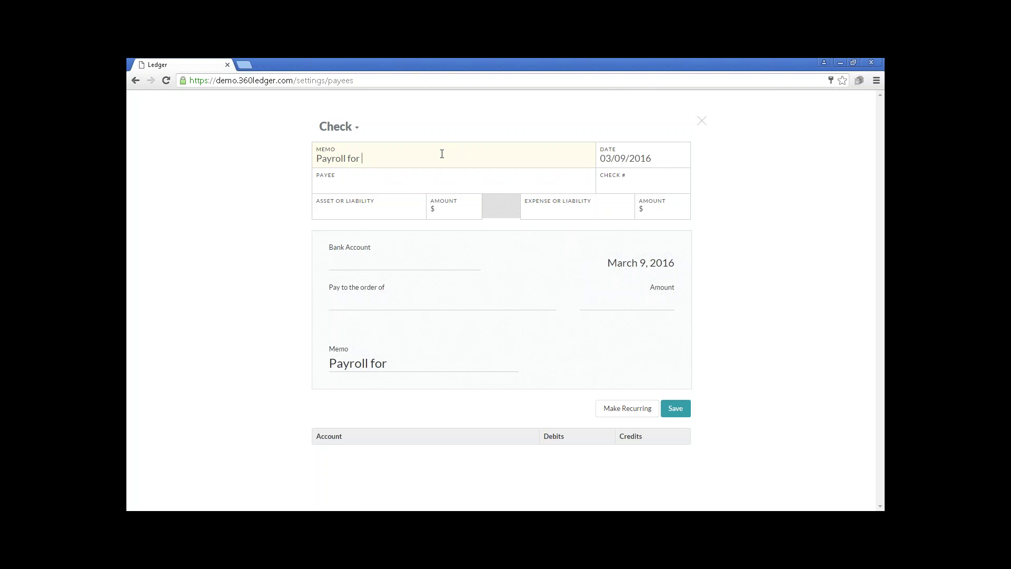
text(March)
Keep the check date at March 9, 2016 after trying the 11th and 4th.
click(656, 157)
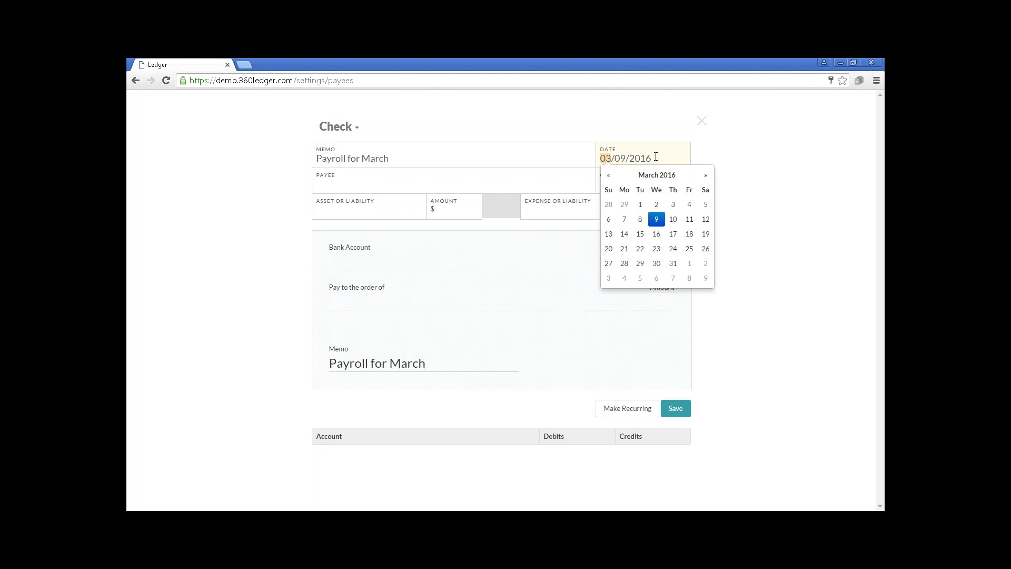
click(689, 221)
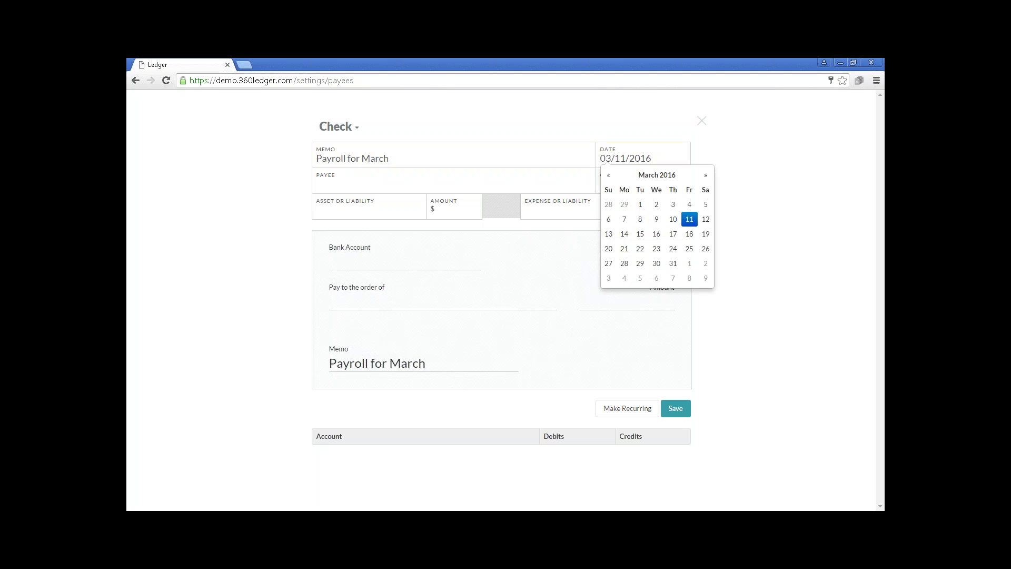
click(691, 205)
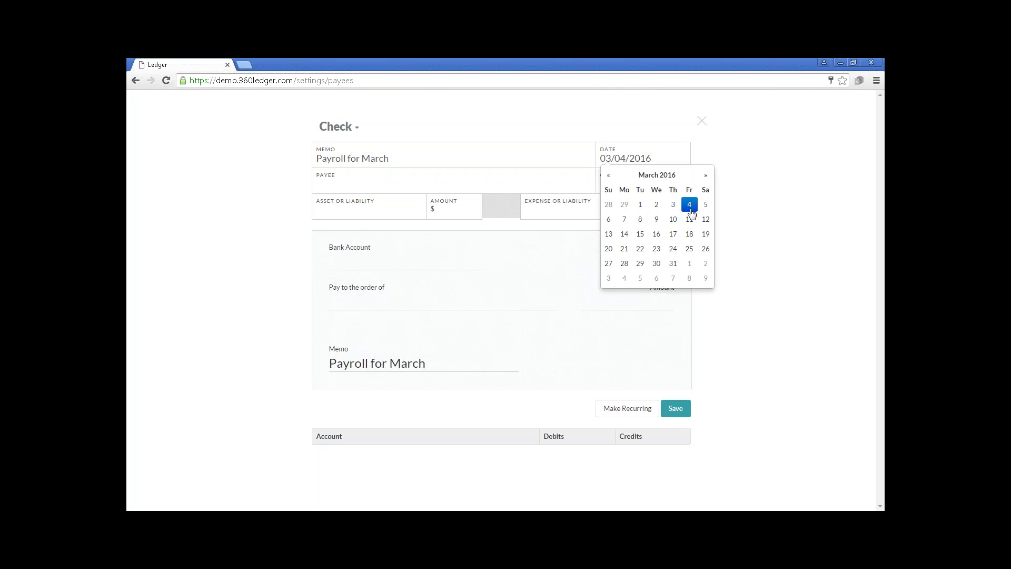
click(657, 220)
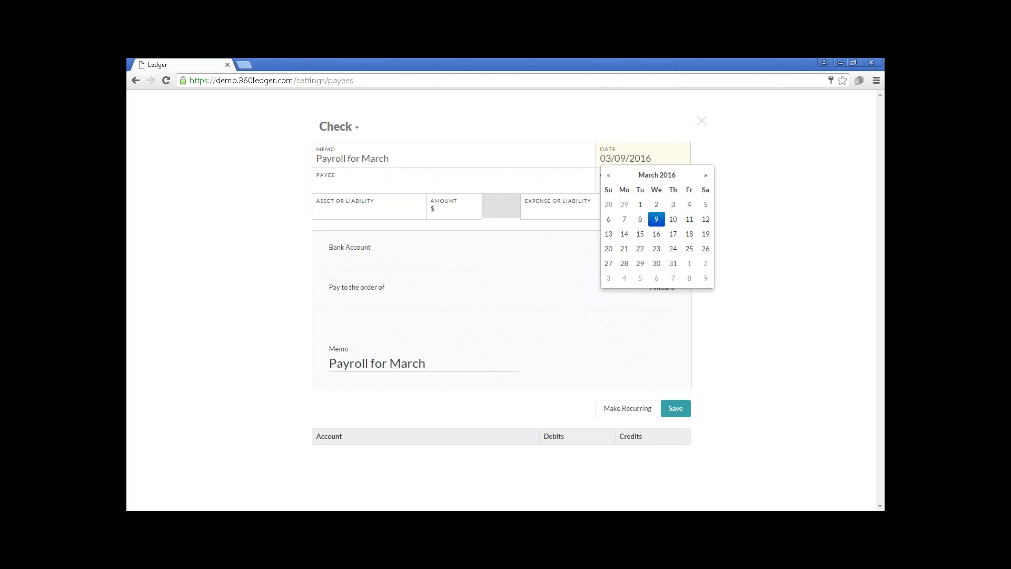
Make the check out to the employee payee, picked from the payee suggestions.
click(502, 182)
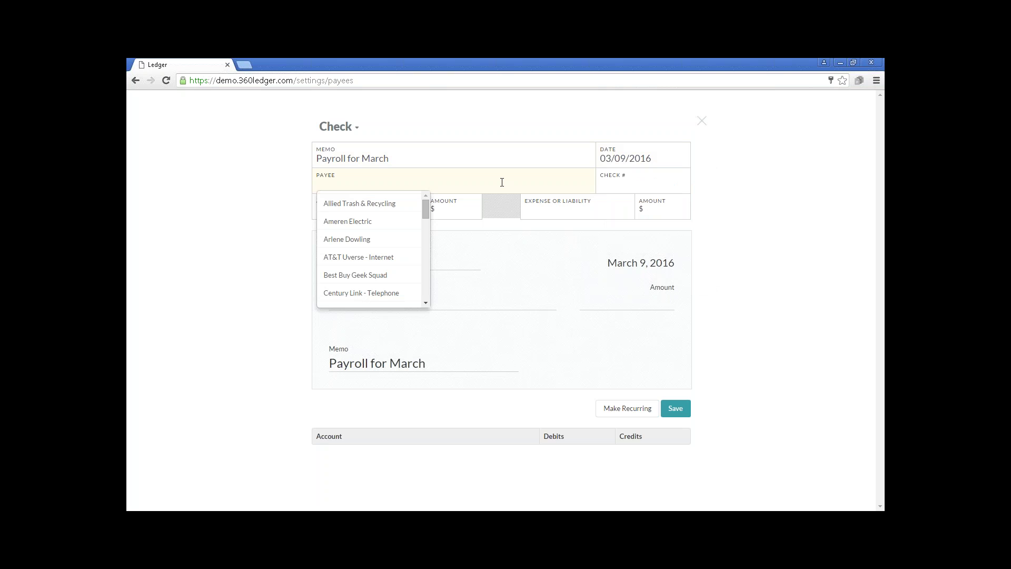
text(der)
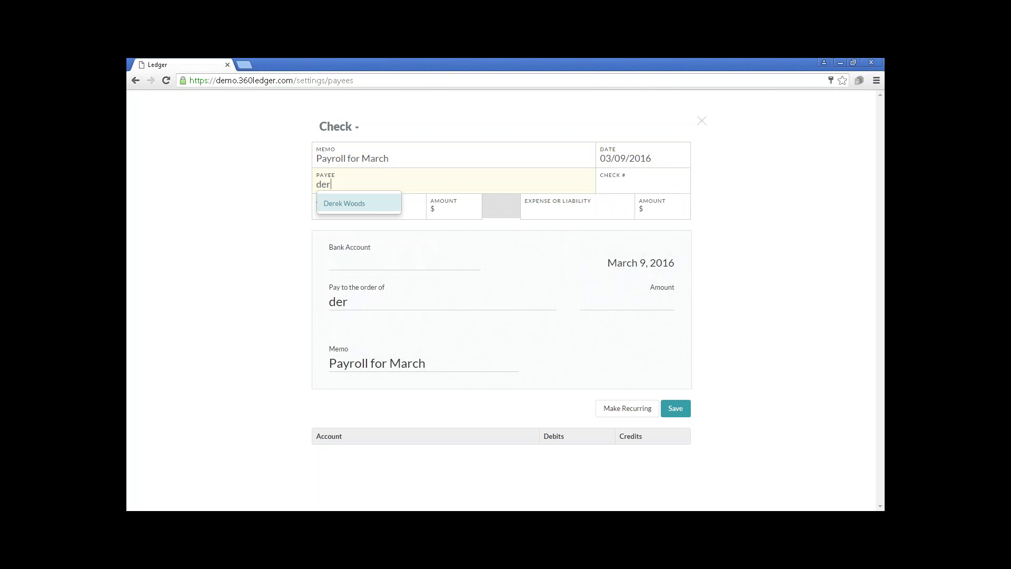
click(364, 208)
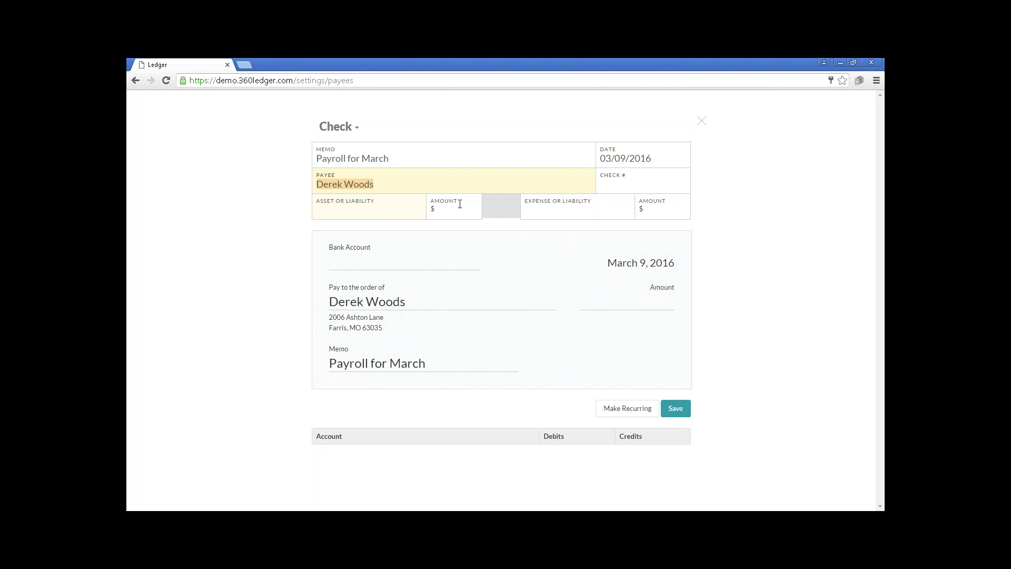
Leave the check number blank after entering and clearing a trial value.
click(616, 184)
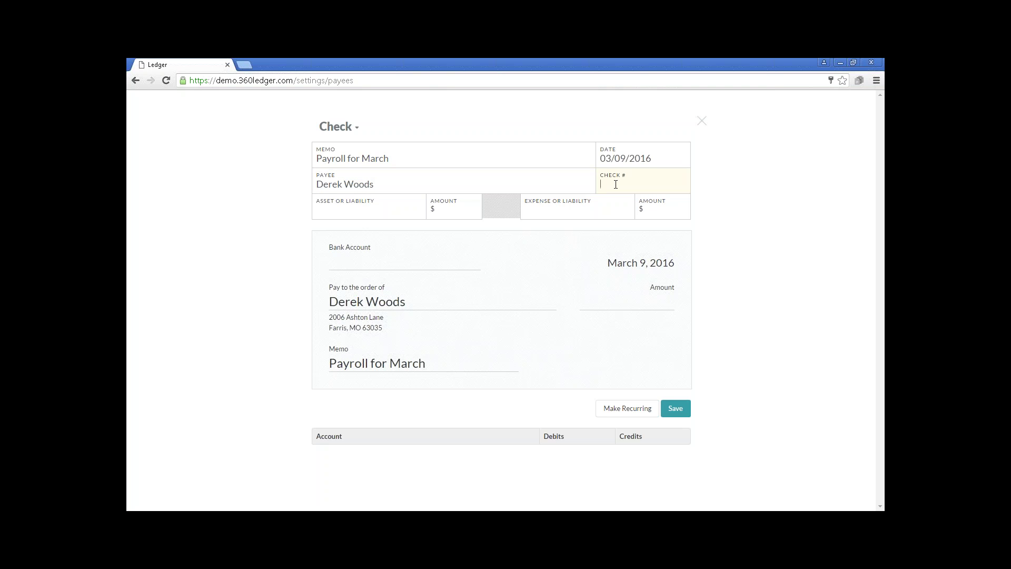
text(1234)
key(BackSpace)
key(BackSpace)
key(BackSpace)
key(BackSpace)
Enter a $652.48 line for Unrestricted (Central Trust Checking) as the net pay.
click(395, 212)
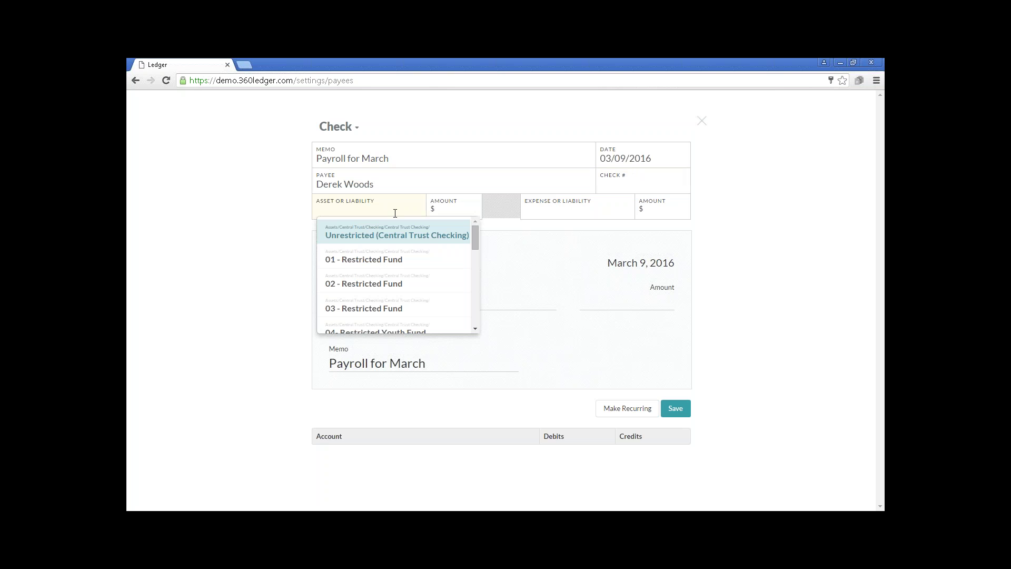
click(378, 241)
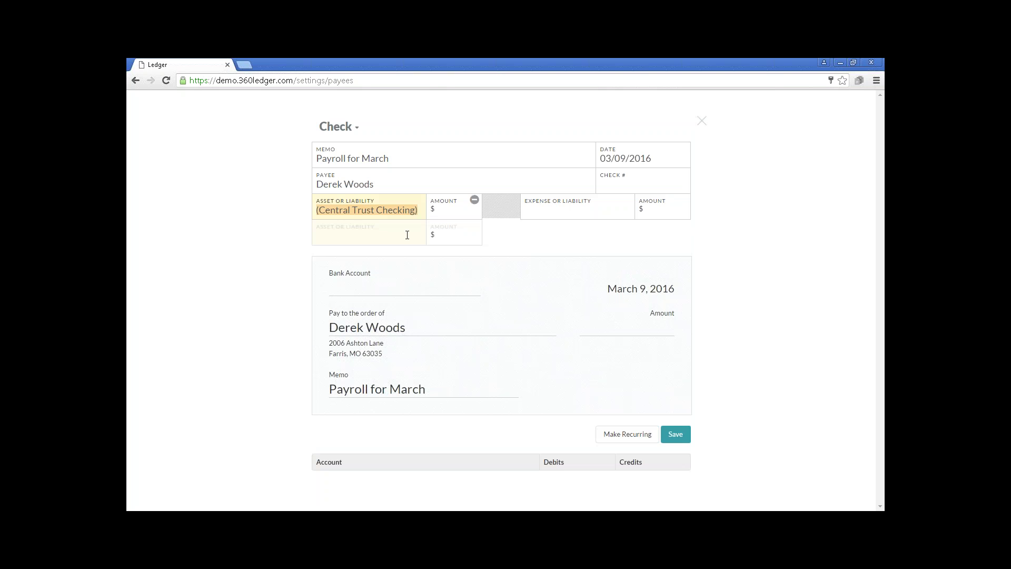
click(439, 214)
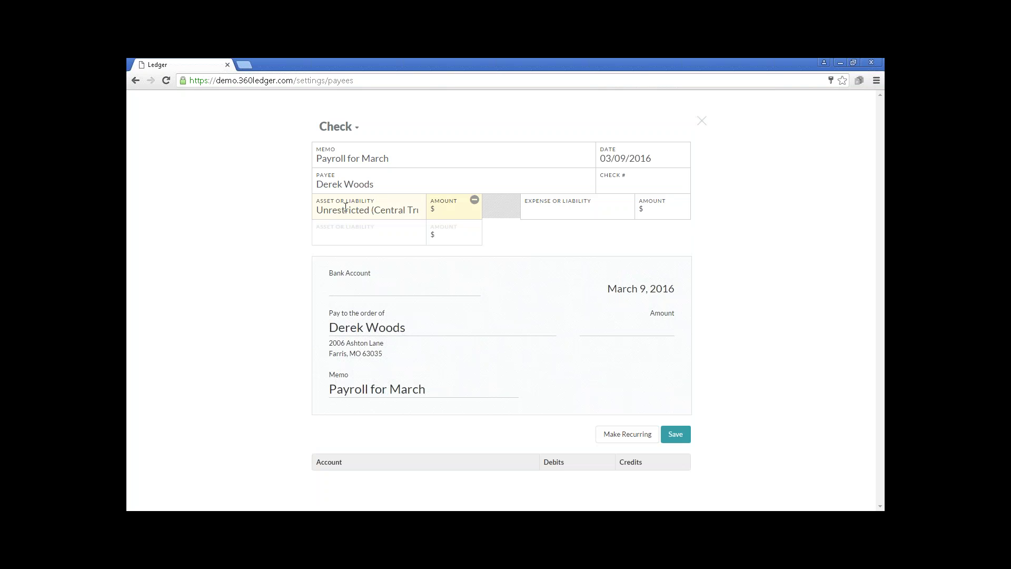
click(360, 234)
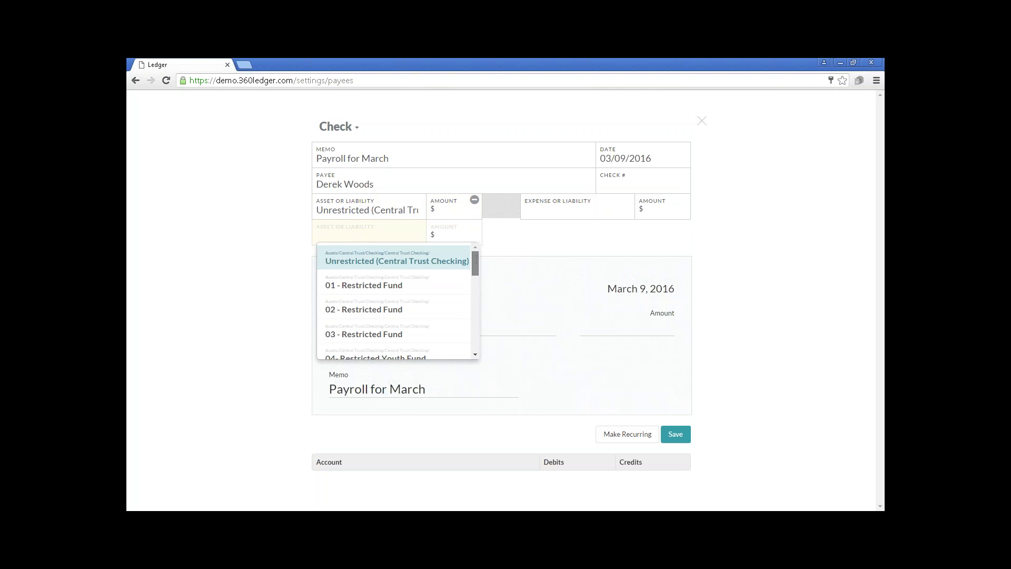
scroll(476, 266, down, 1)
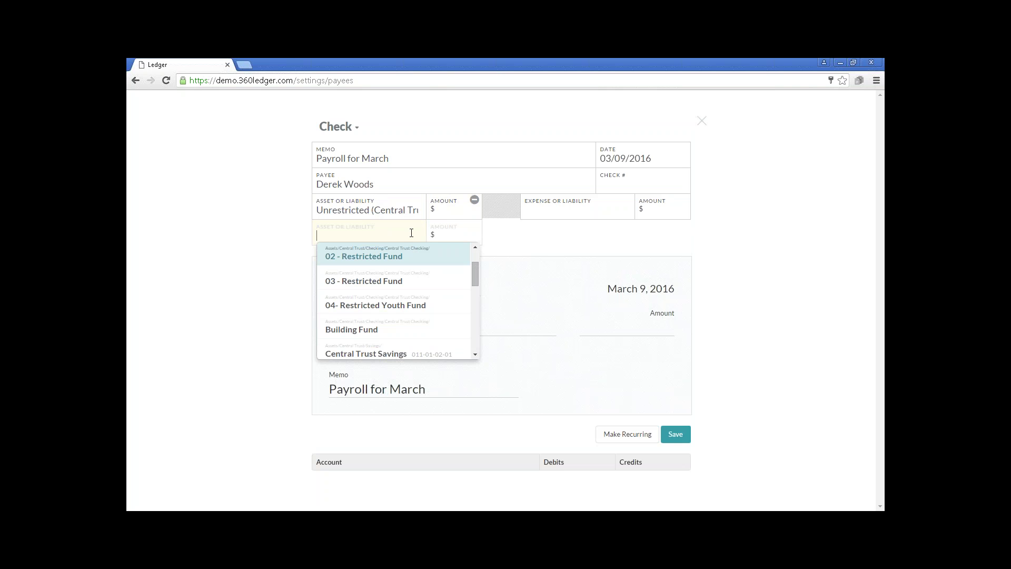
click(453, 212)
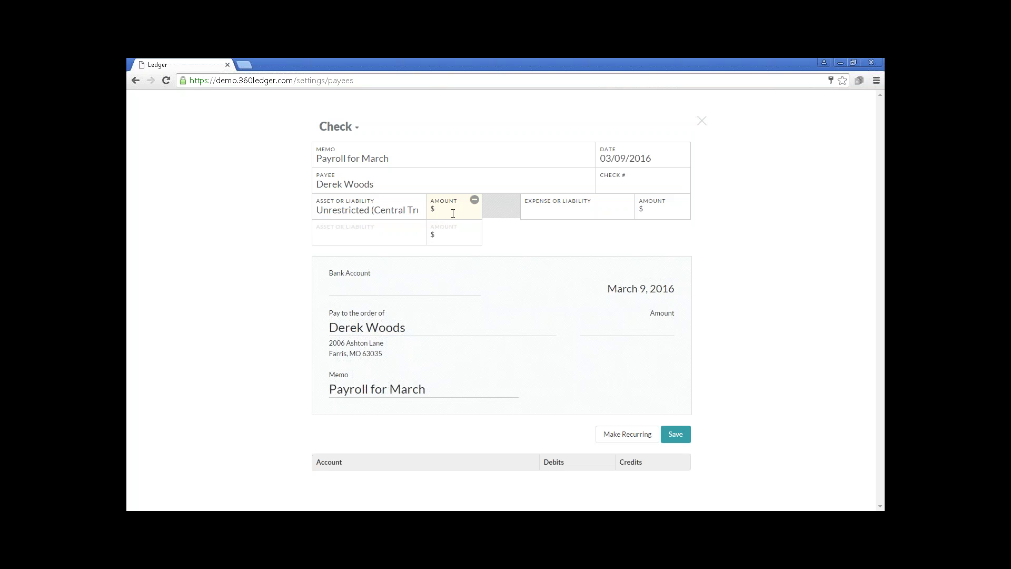
text(652)
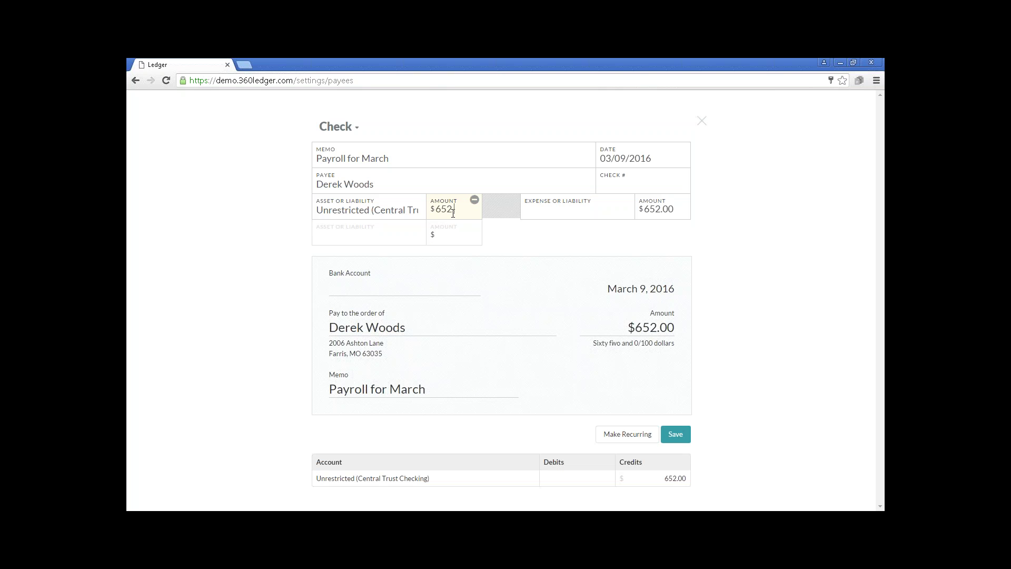
text(.48)
click(393, 241)
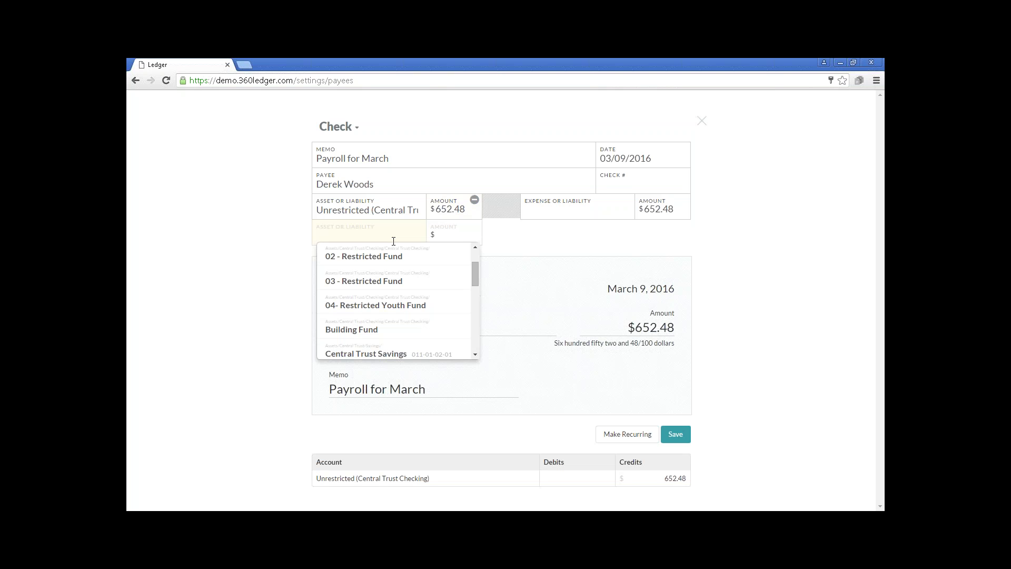
Add withholding lines for Federal Income Tax $95.10 and State Income Tax $22.00.
text(fed)
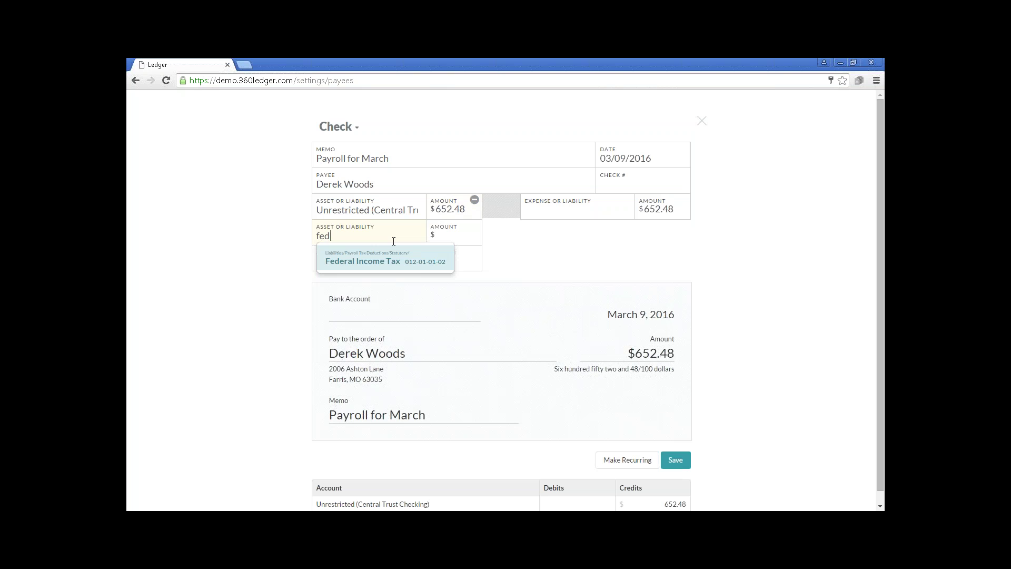
click(388, 261)
click(445, 238)
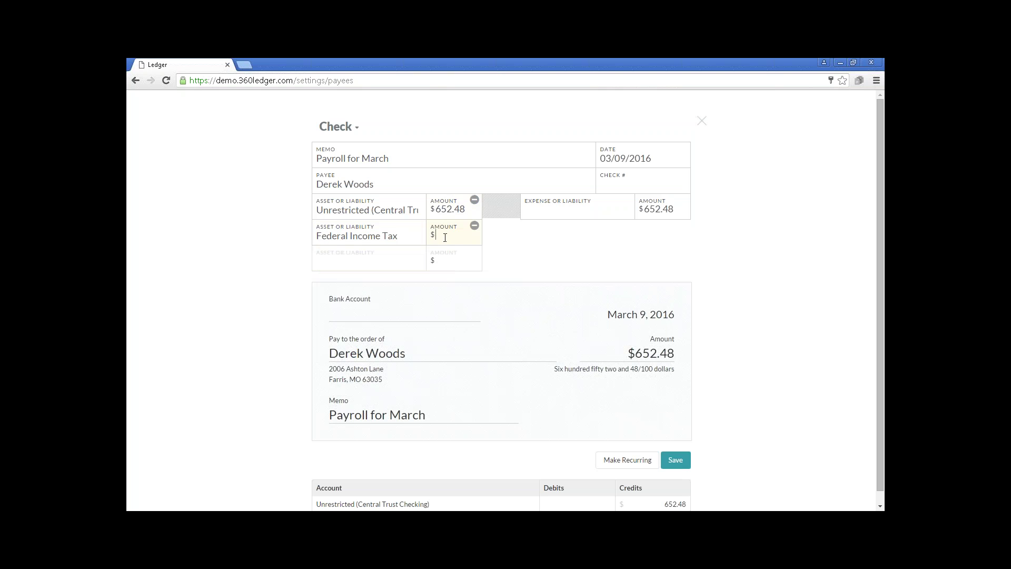
text(95.10)
click(397, 262)
text(stat)
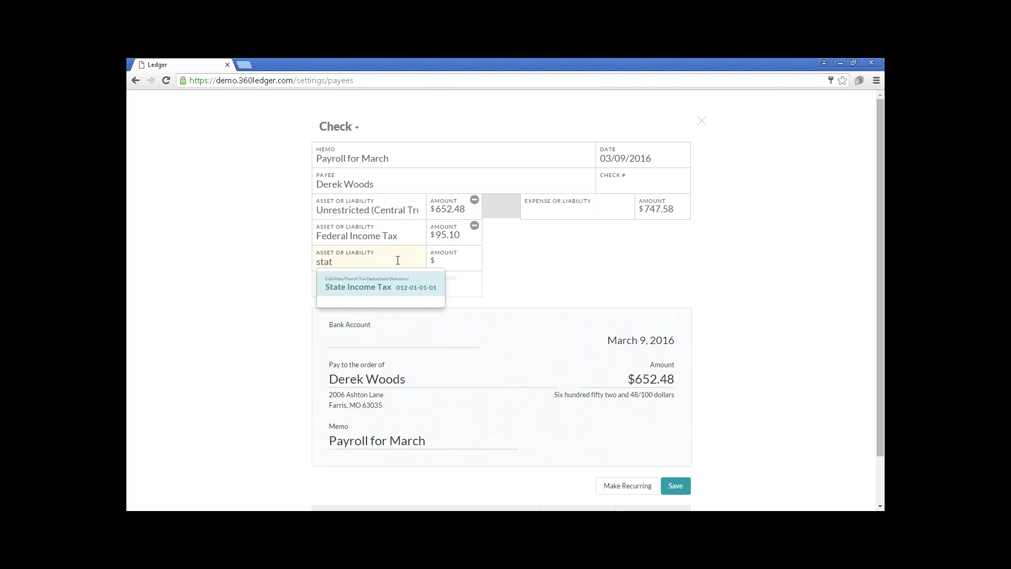
key(Return)
key(Tab)
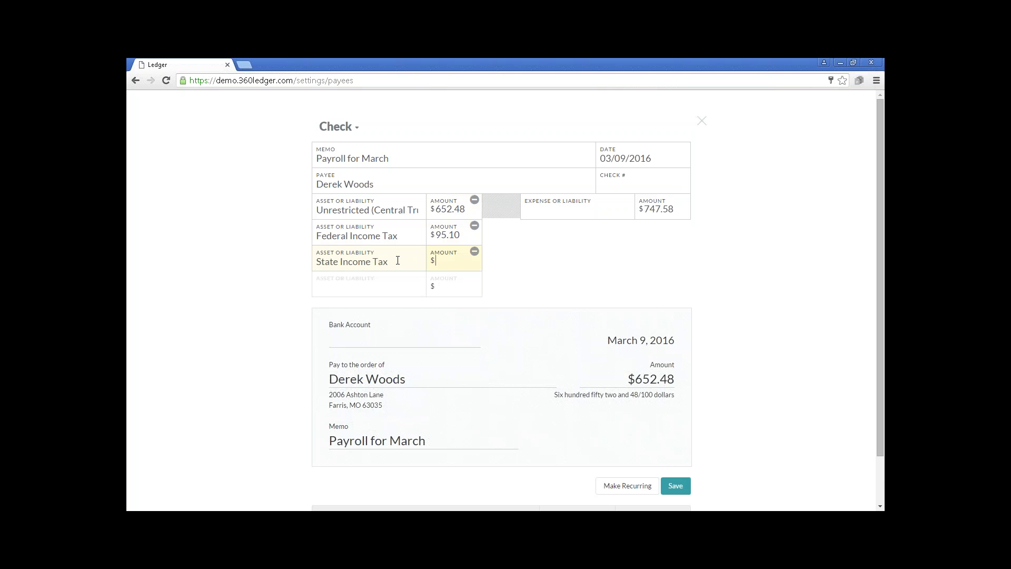
text(22.00)
Add withholding lines for Social Security $51.67 and Medicare $12.08.
key(Tab)
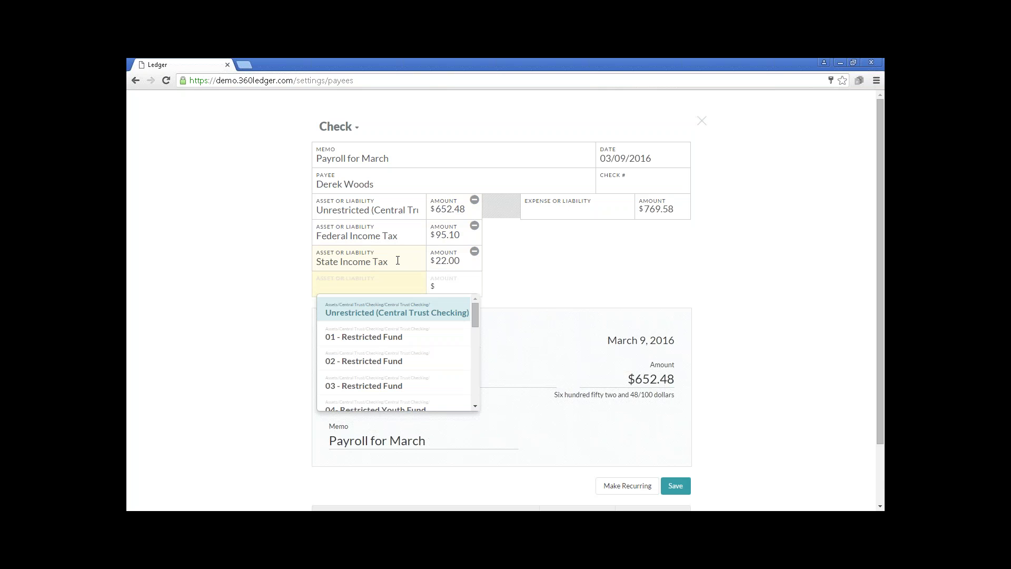
text(soci)
key(Return)
key(Tab)
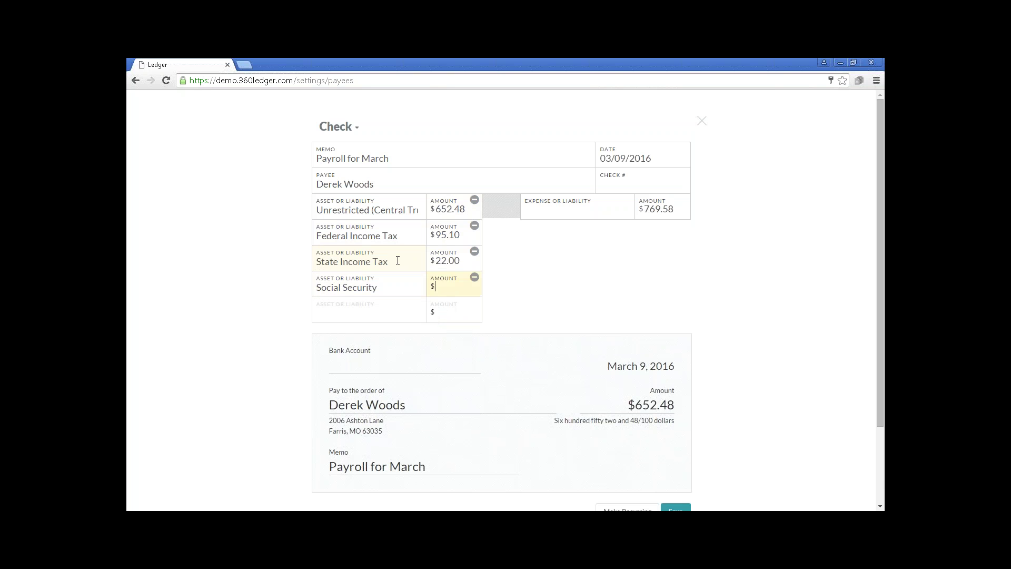
text(51.67)
key(Tab)
text(medi)
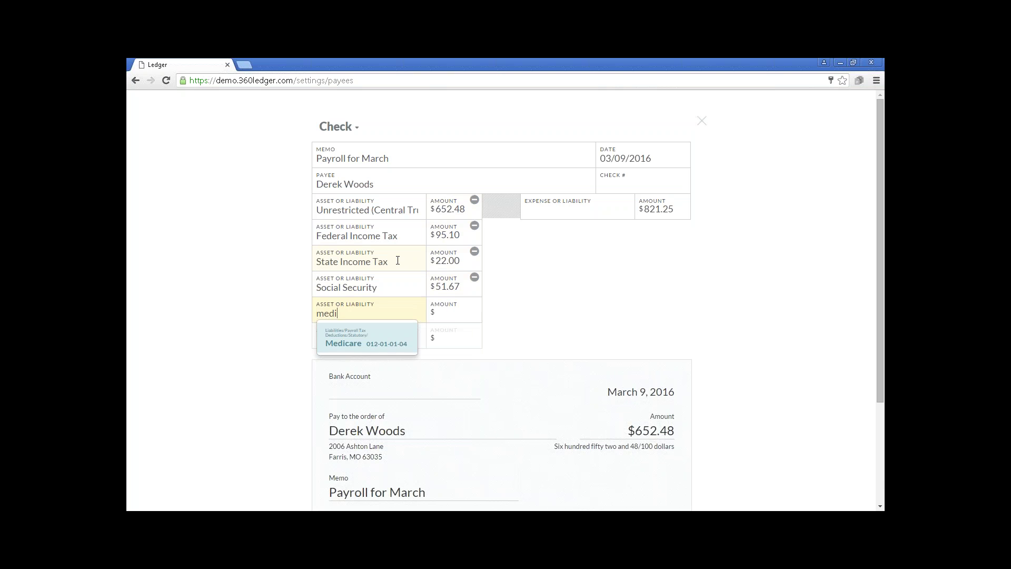
key(Return)
key(Tab)
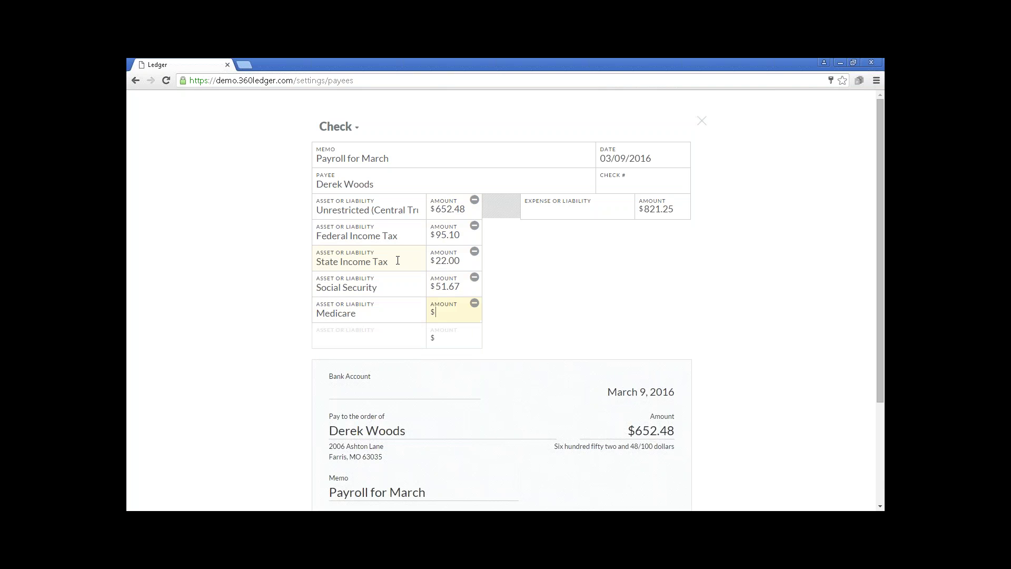
text(12.08)
Assign the $833.33 expense line to the Staff Salary account.
click(540, 212)
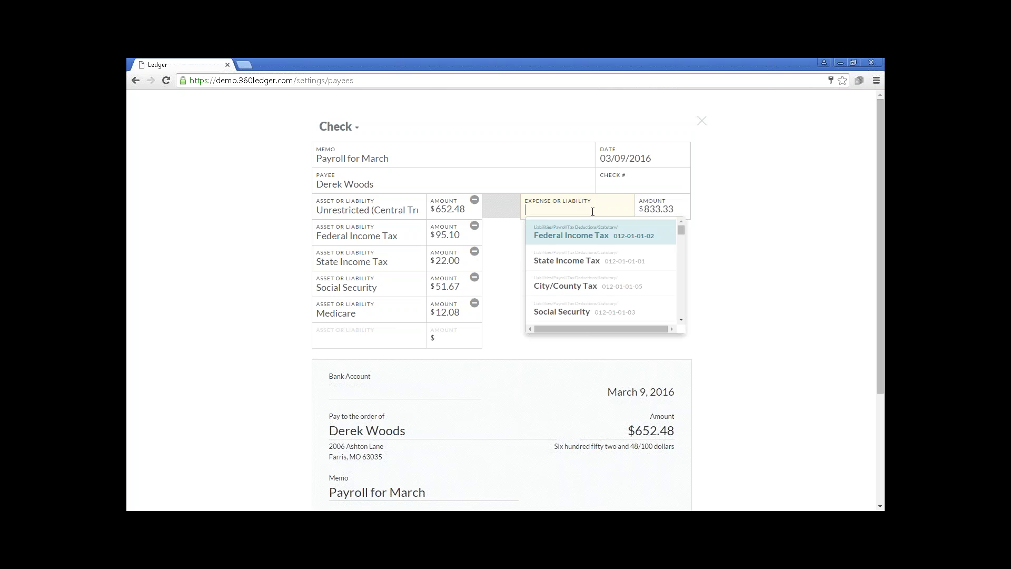
text(sta)
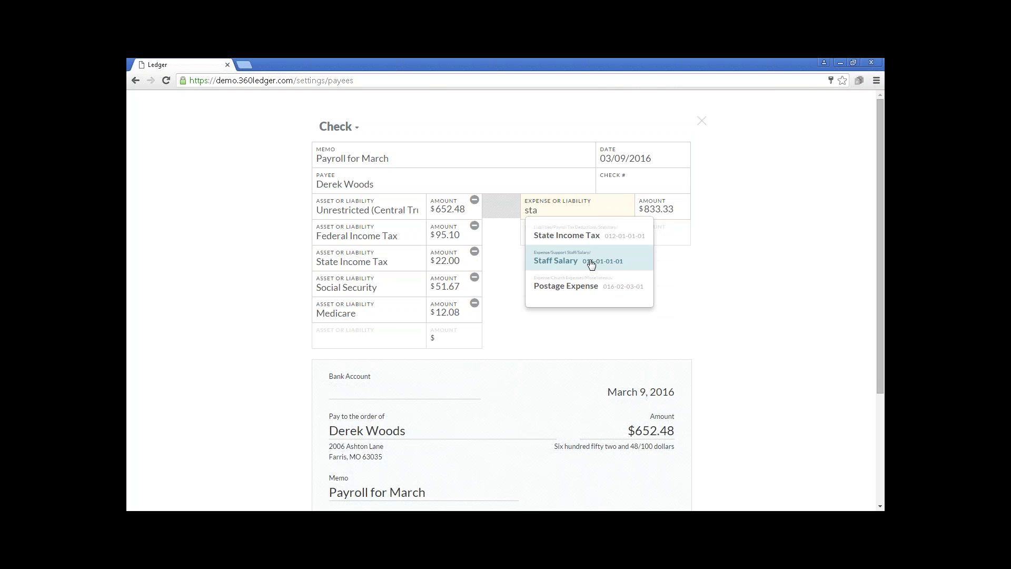
click(588, 262)
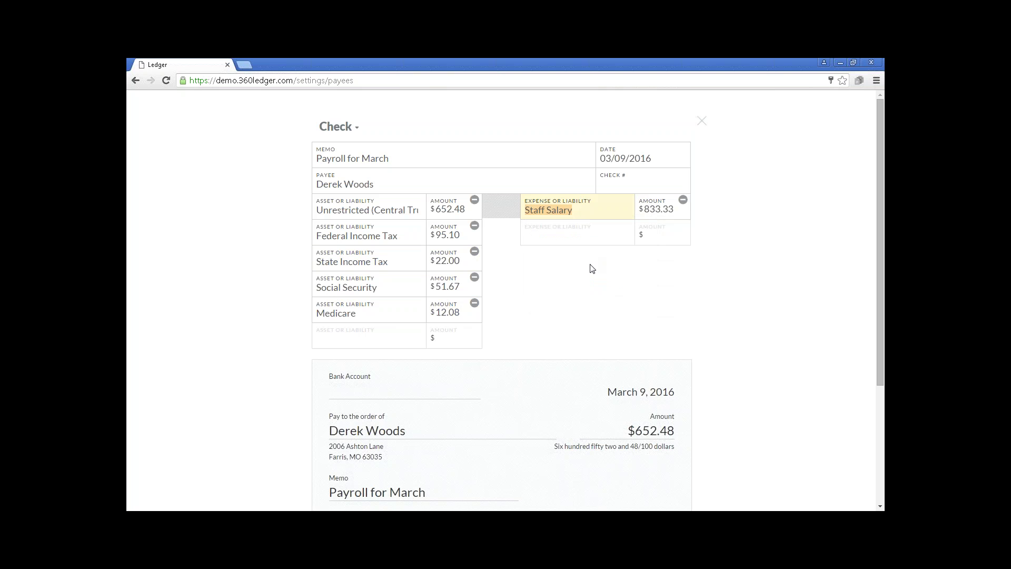
scroll(592, 269, down, 3)
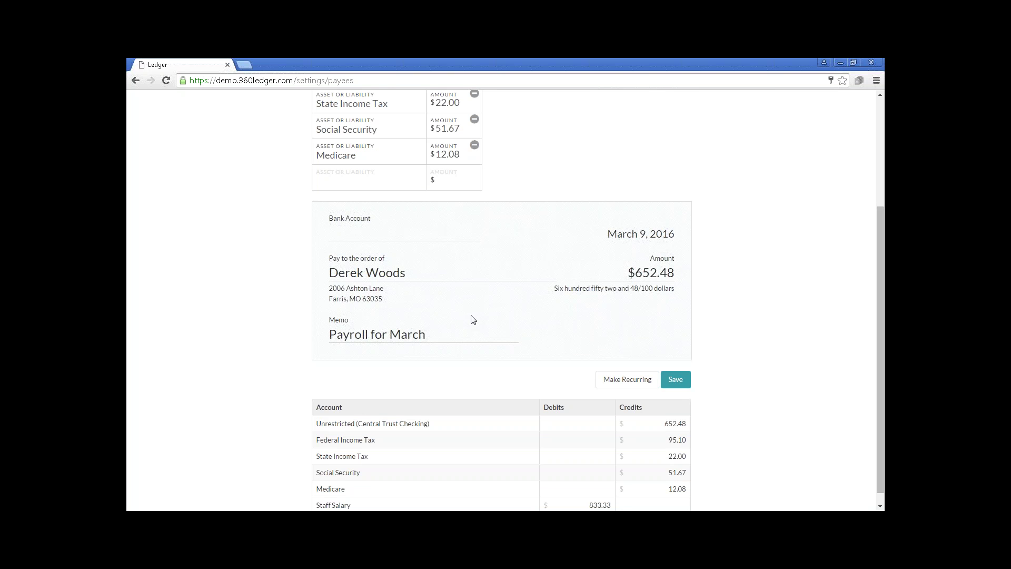
scroll(473, 320, down, 1)
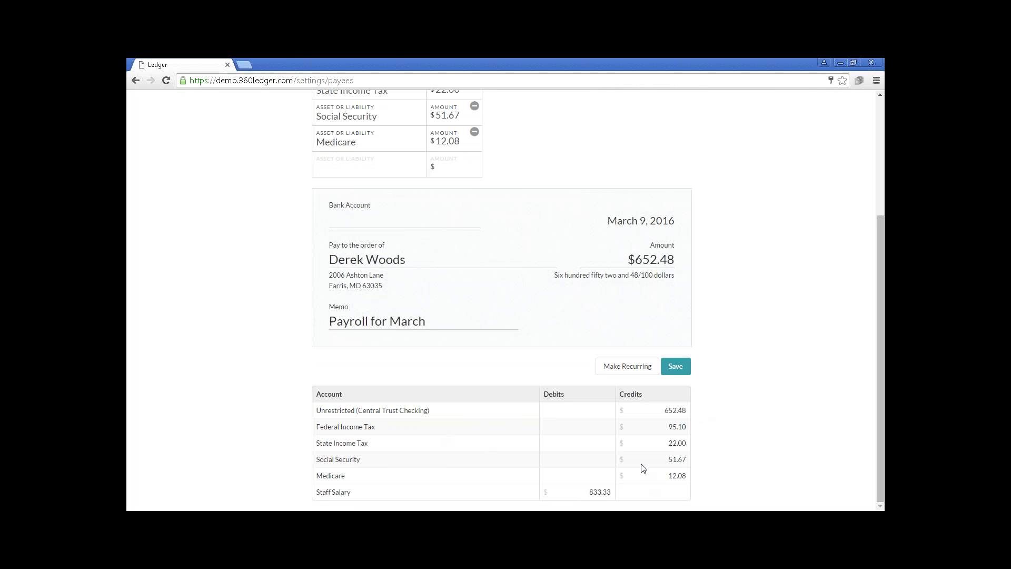
scroll(642, 468, up, 2)
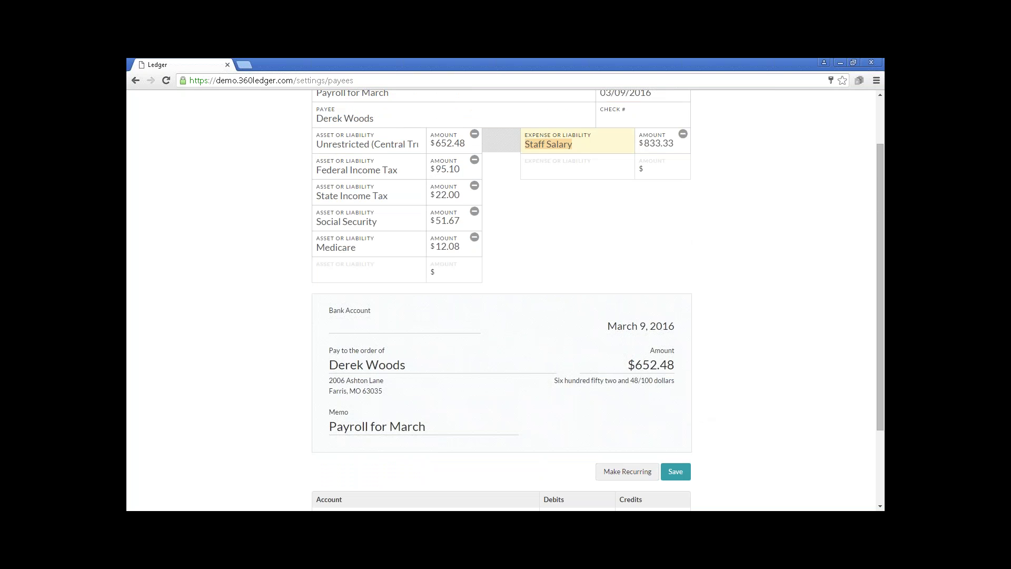
Save the payroll check to the print queue and dismiss the confirmation banner.
click(677, 473)
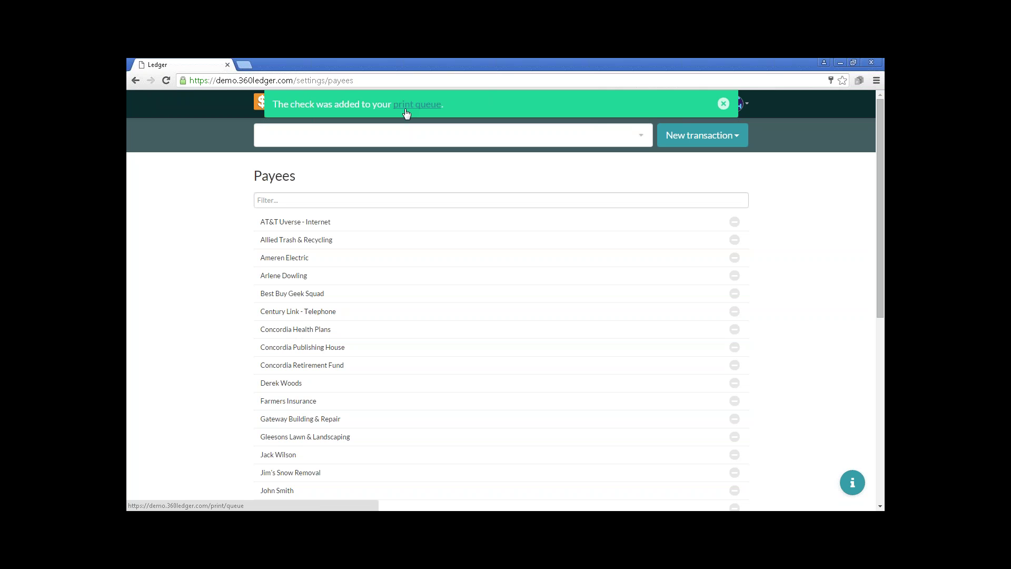
click(724, 104)
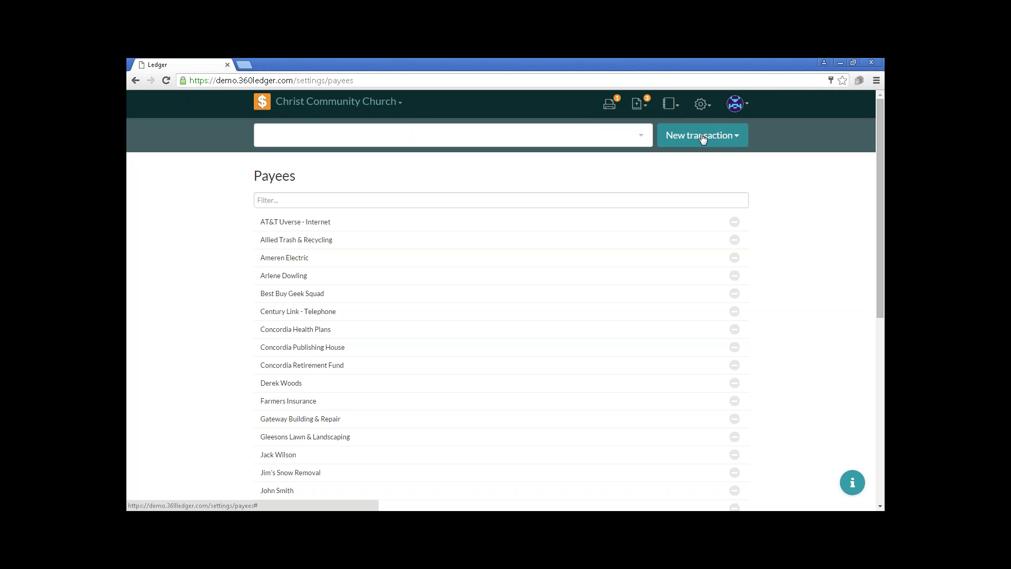
Start a new check with the memo 'March Gas Bill'.
click(703, 139)
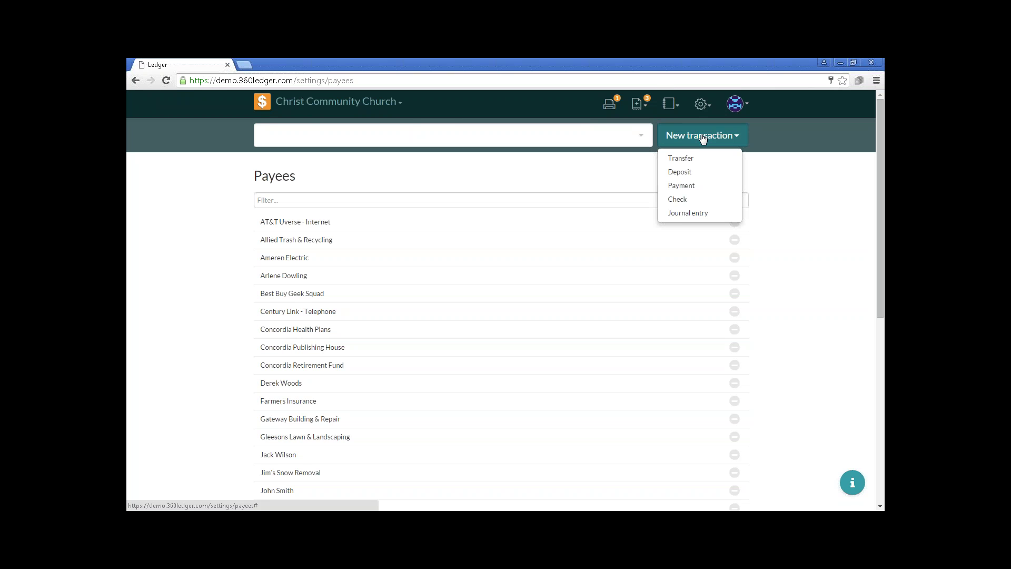
click(691, 203)
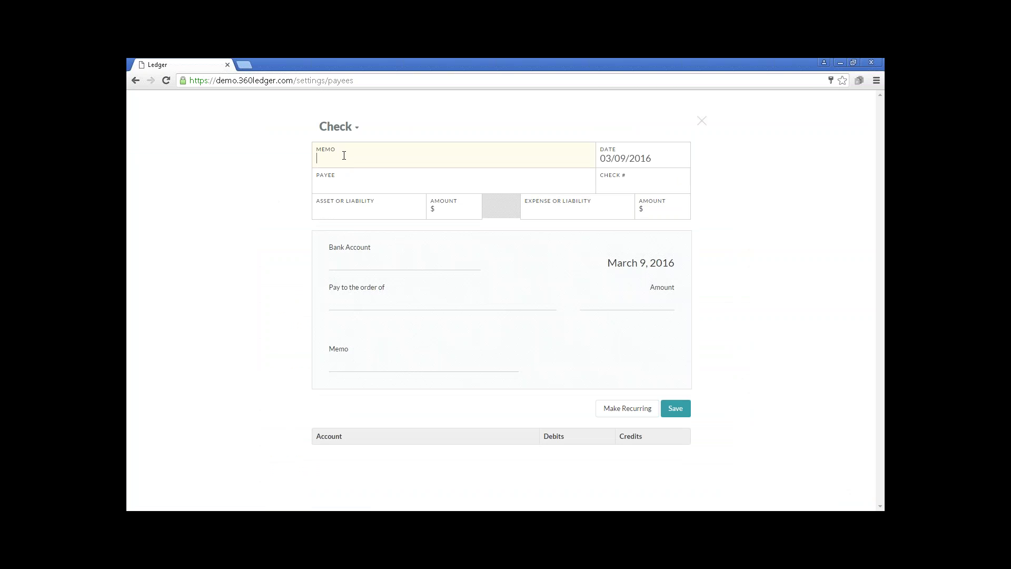
text(March')
text(s)
key(BackSpace)
key(BackSpace)
text(Gas Bill)
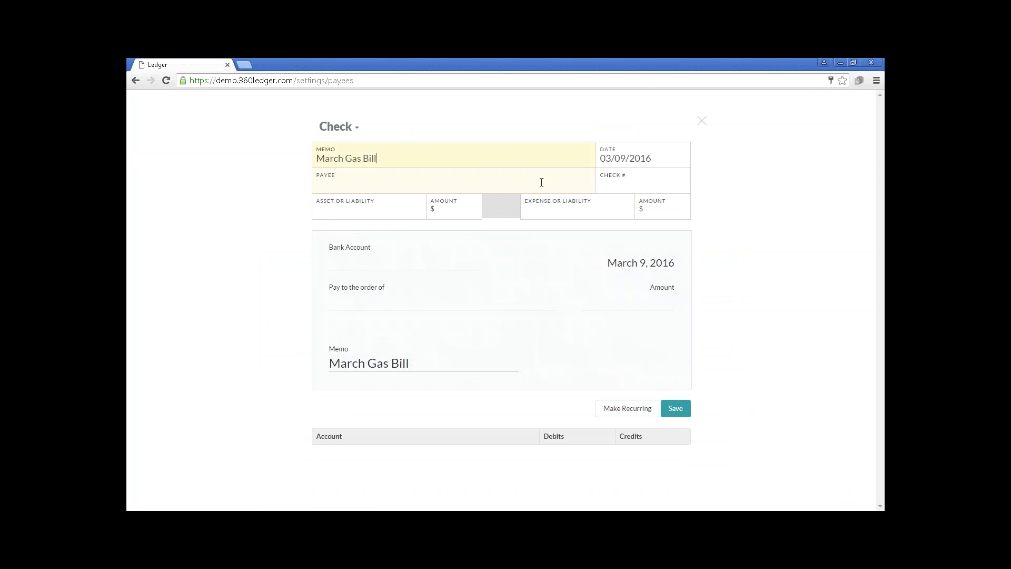
Make the check out to Laclede Gas Company as check number 1234.
click(452, 172)
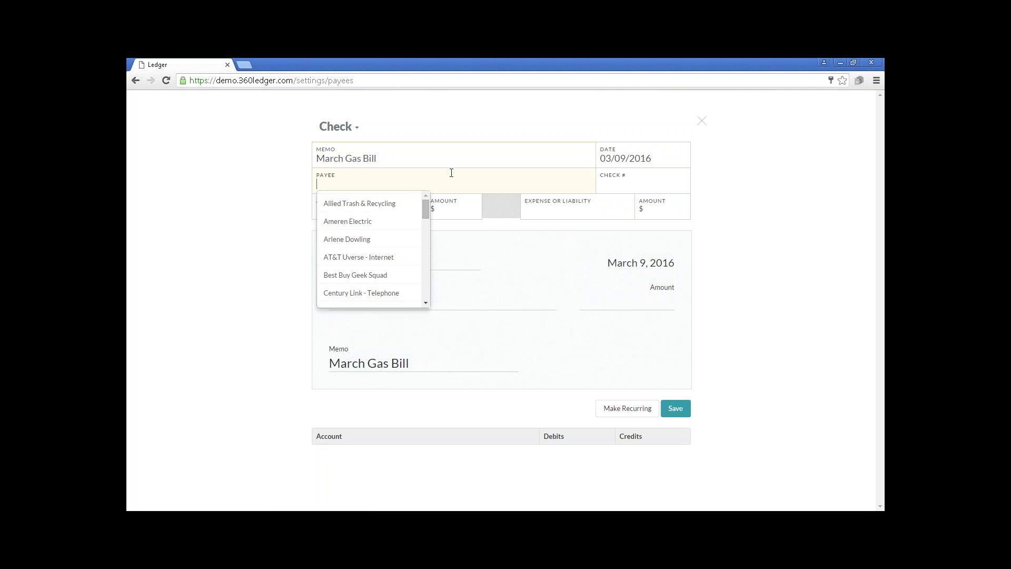
text(lac)
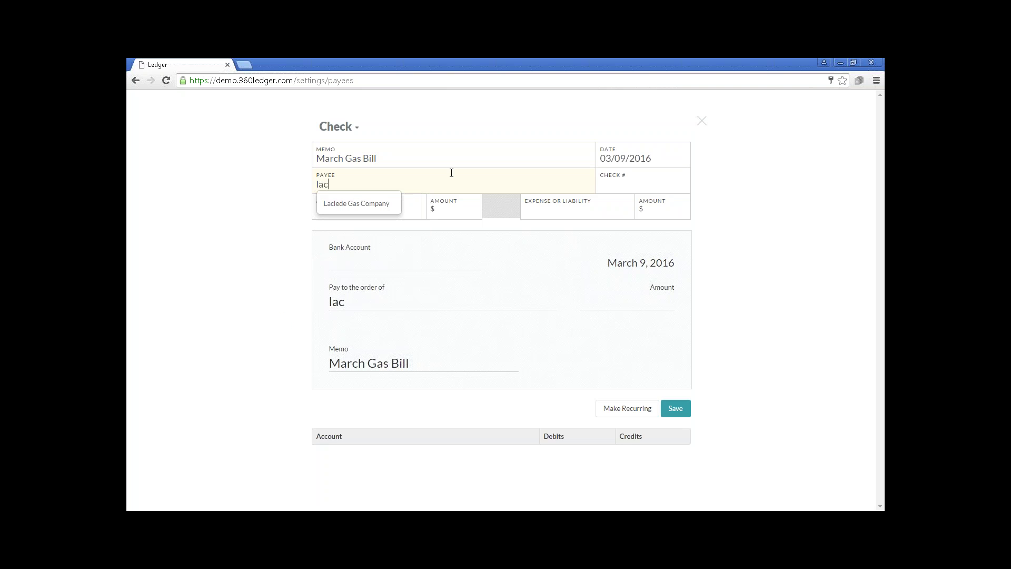
key(Return)
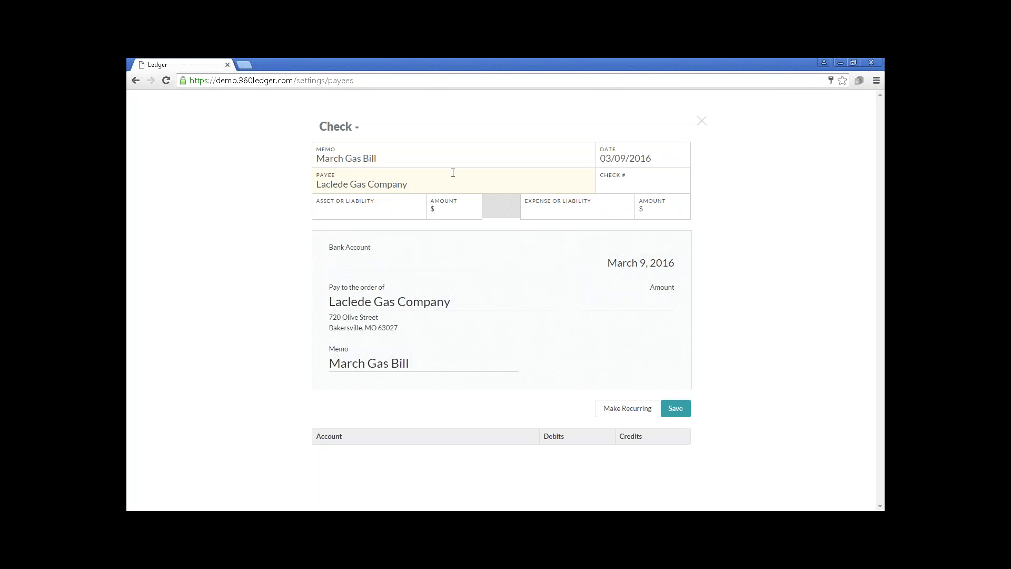
click(636, 183)
text(1234)
Draw $94.87 from Unrestricted (Central Trust Checking).
click(411, 212)
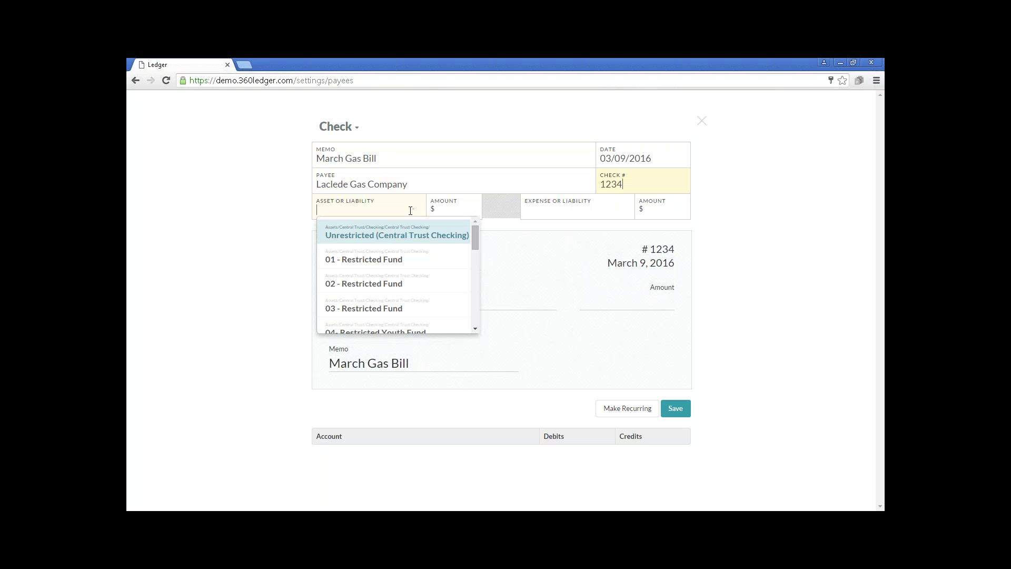
click(396, 237)
click(447, 211)
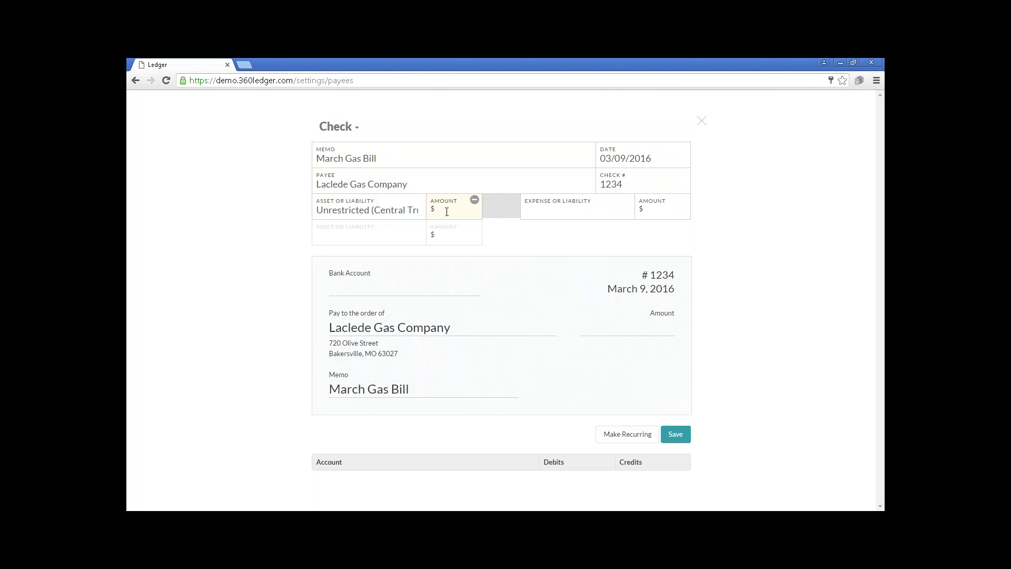
text(94.8)
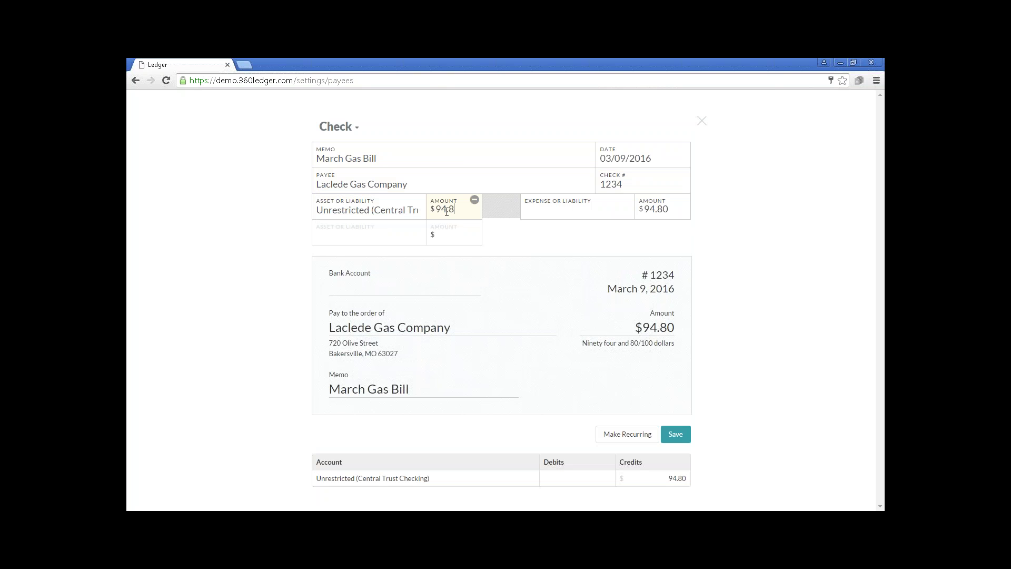
text(7)
Charge the $94.87 to the Gas 016-02-01-02 expense account.
click(537, 210)
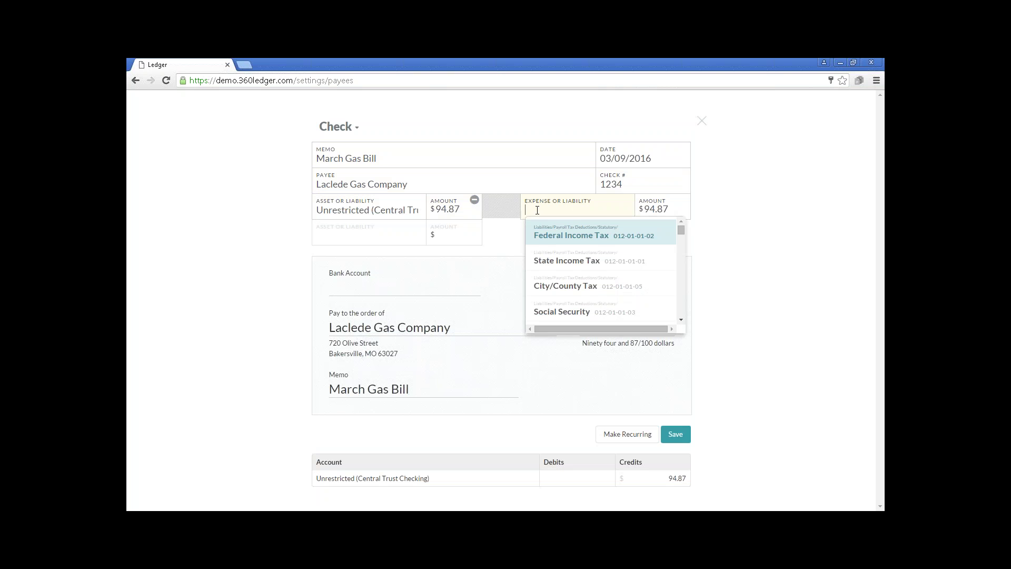
text(ga)
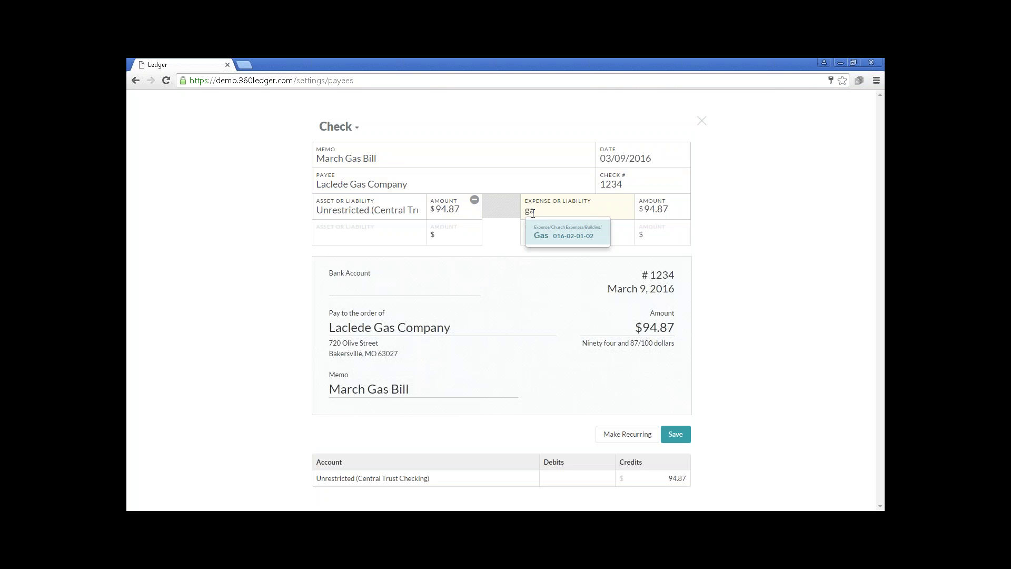
click(546, 239)
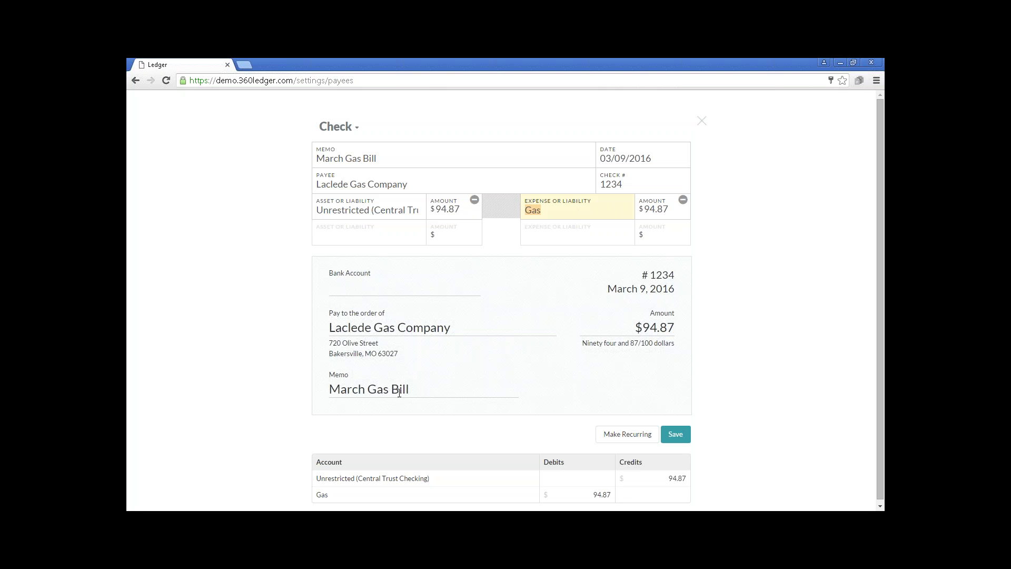
scroll(502, 315, down, 1)
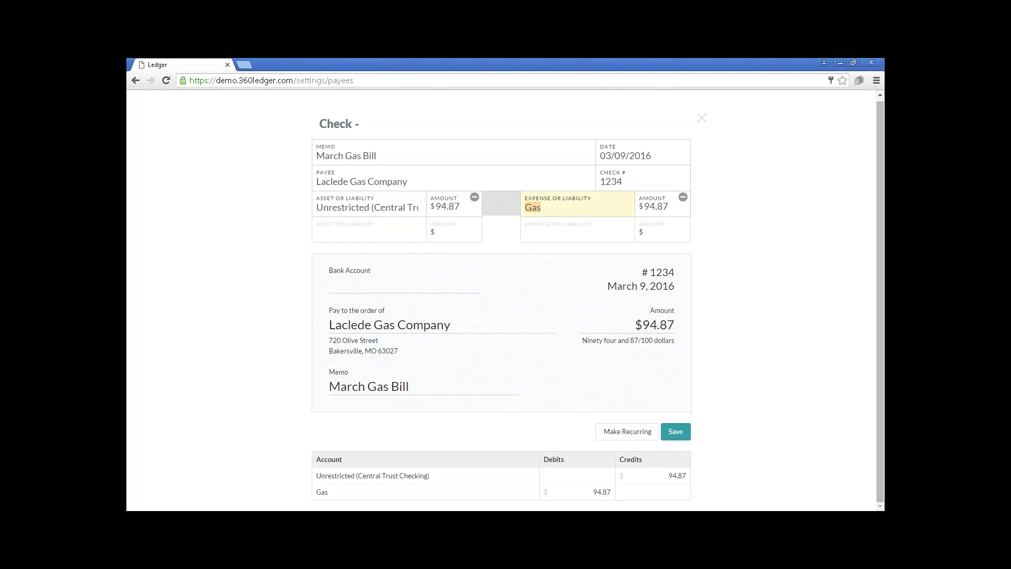
Save the March Gas Bill check to the print queue and close the notification.
click(682, 433)
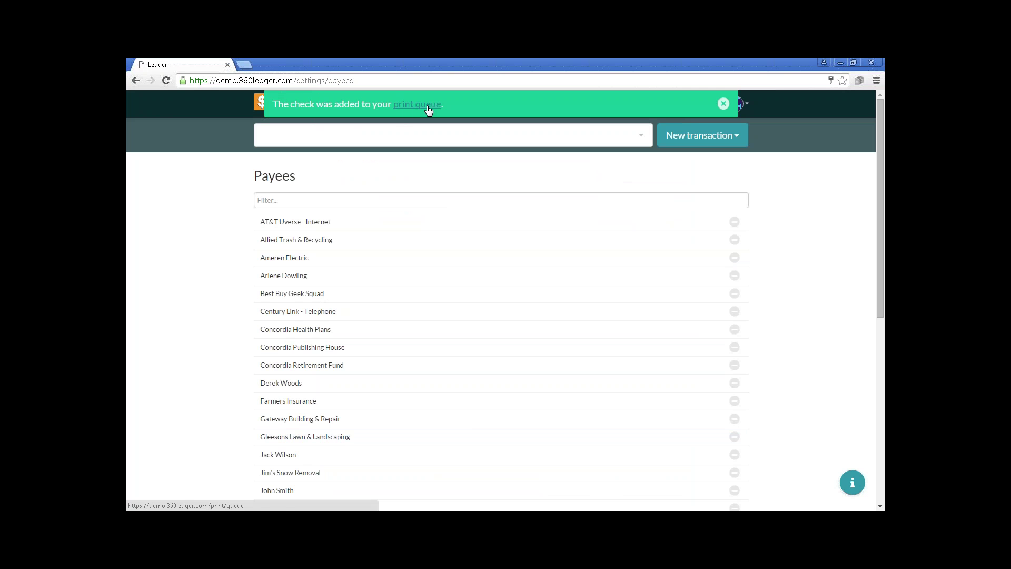
click(723, 104)
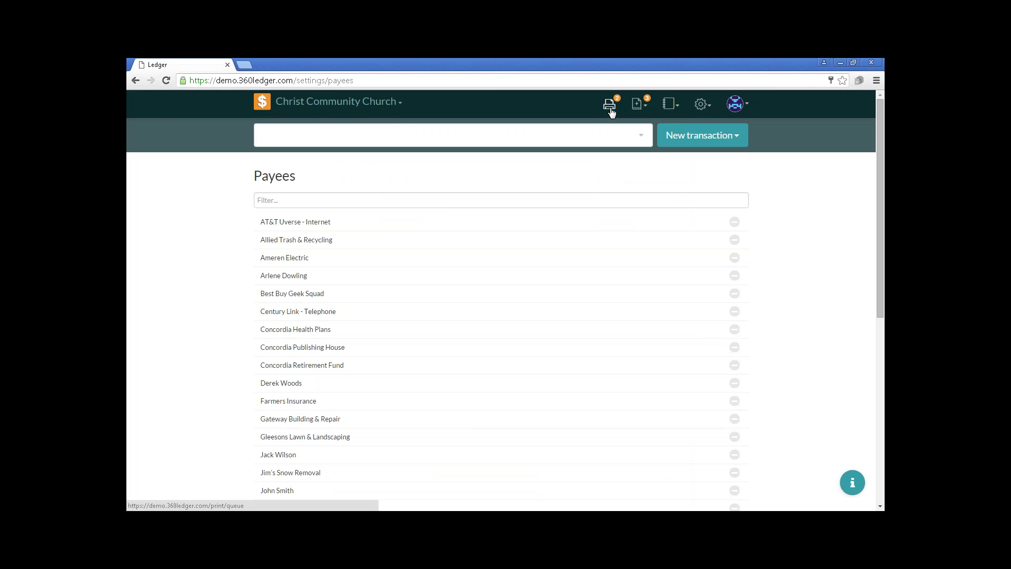
Switch the Home register to year 2016 and open the Print Queue.
click(260, 105)
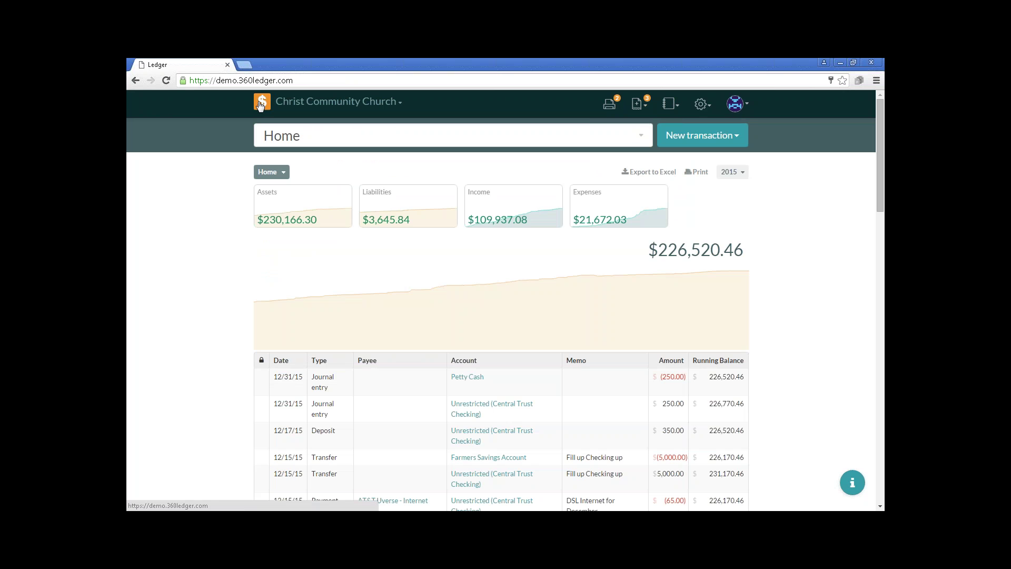
click(732, 173)
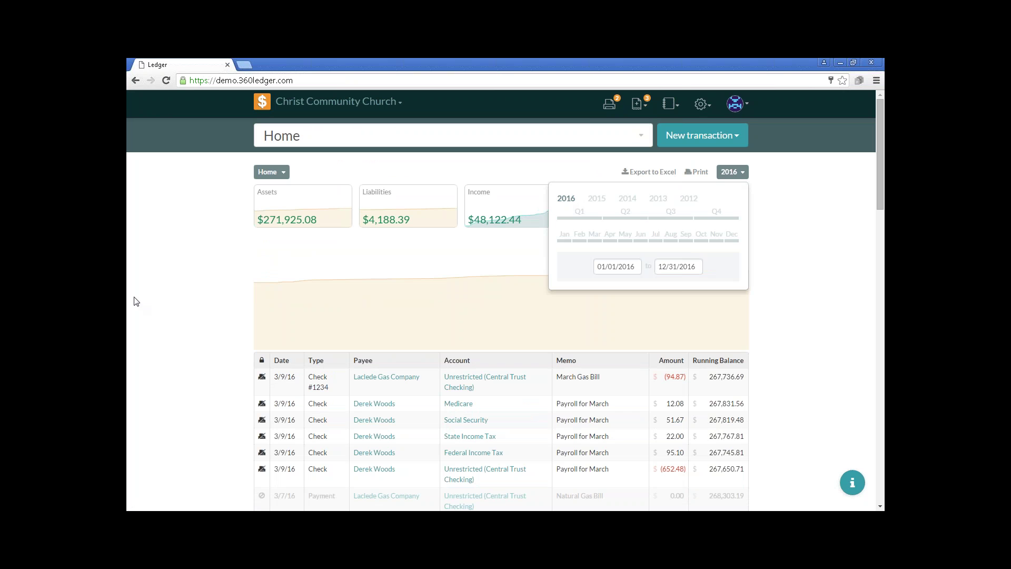
click(735, 176)
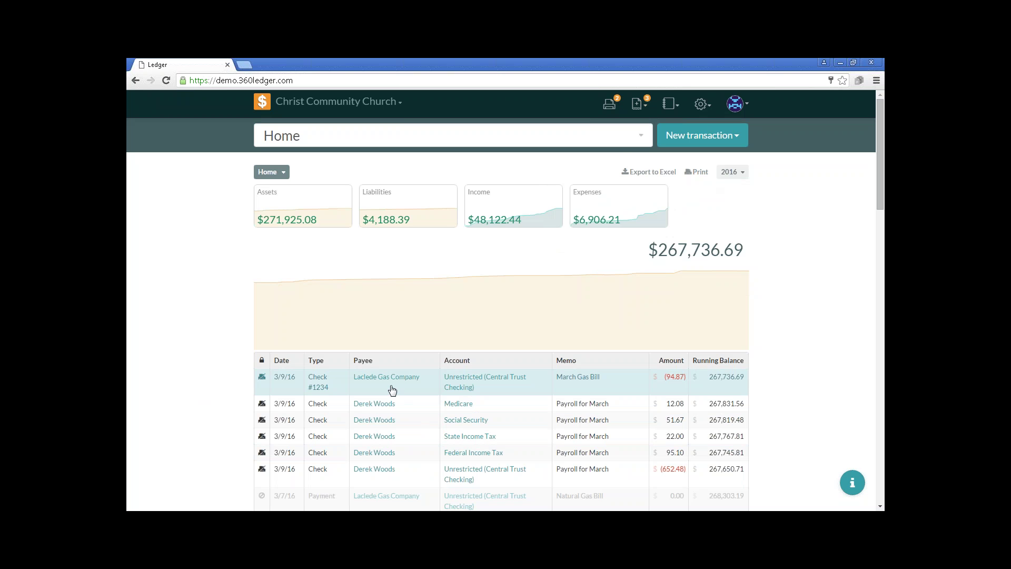
click(607, 105)
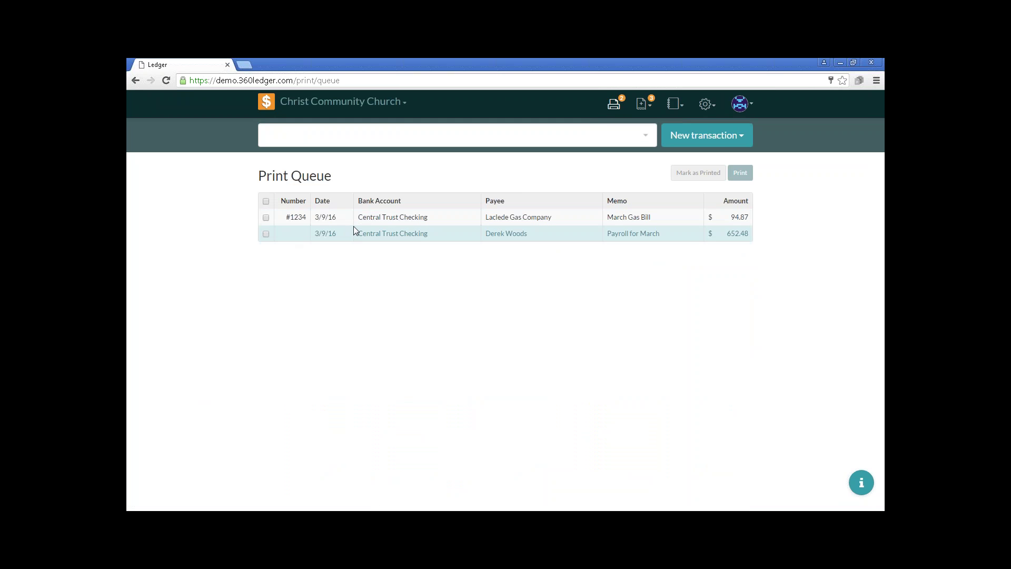
Select the Laclede Gas Company check #1234 and mark it as printed.
click(266, 218)
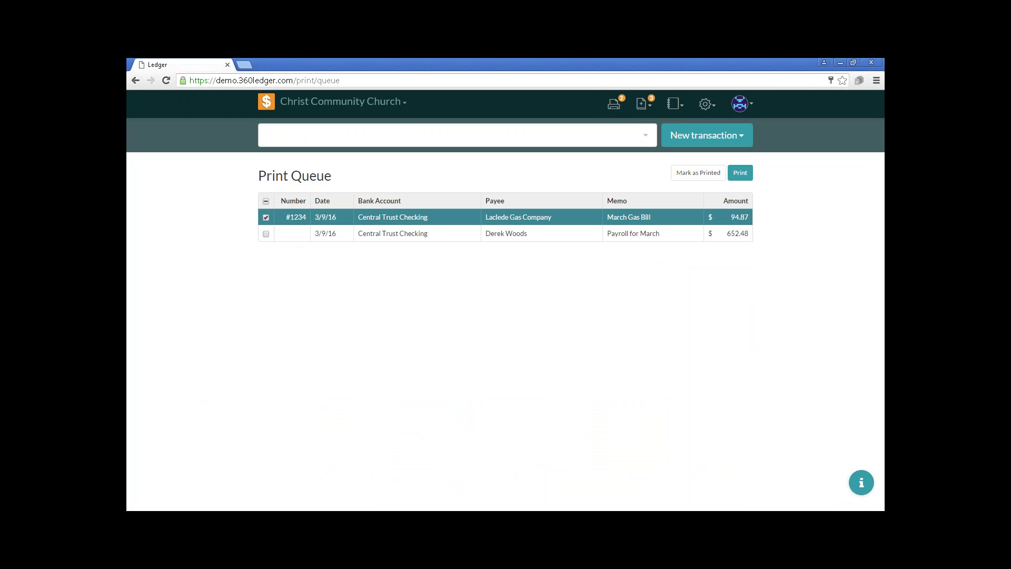
click(692, 177)
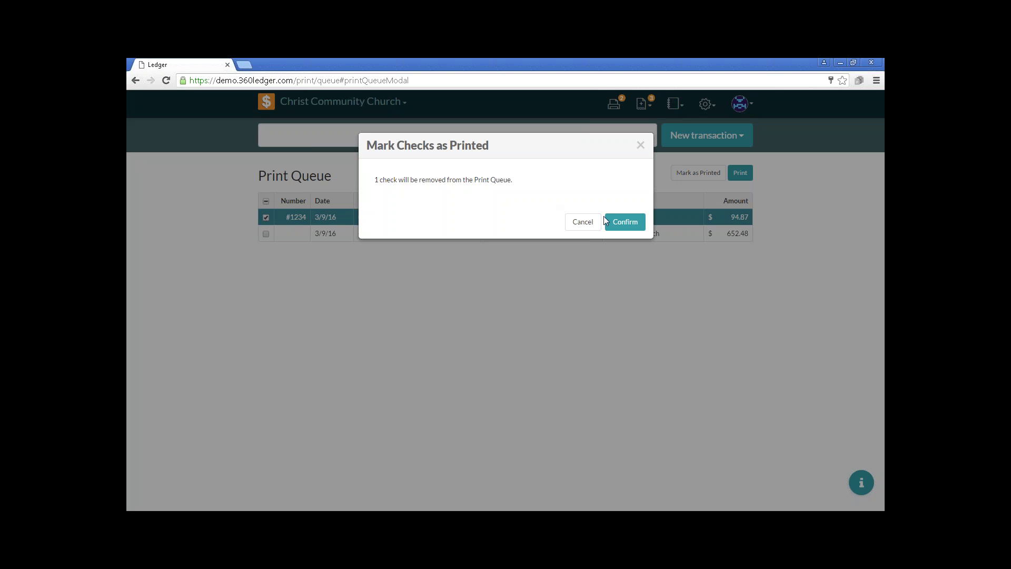
Confirm removing check #1234 from the queue, then select the remaining payroll check.
click(624, 223)
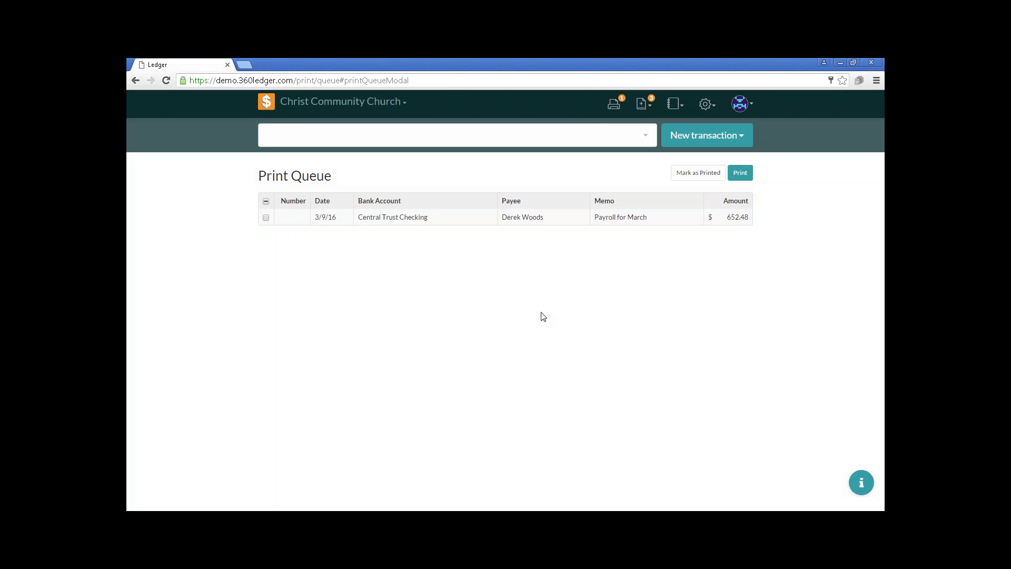
click(266, 218)
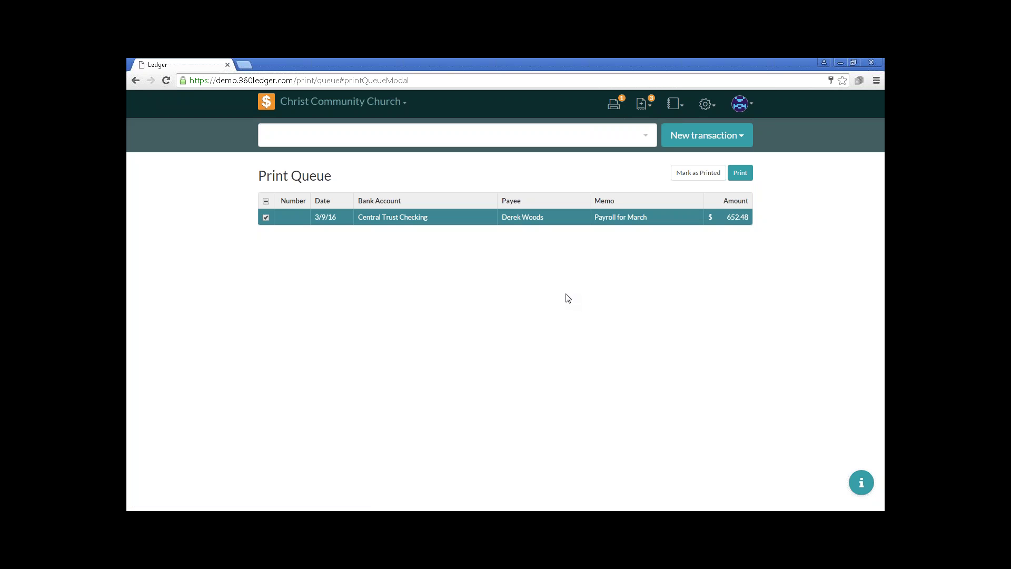
Preview the $652.48 payroll check's printable layout and start printing it.
click(740, 173)
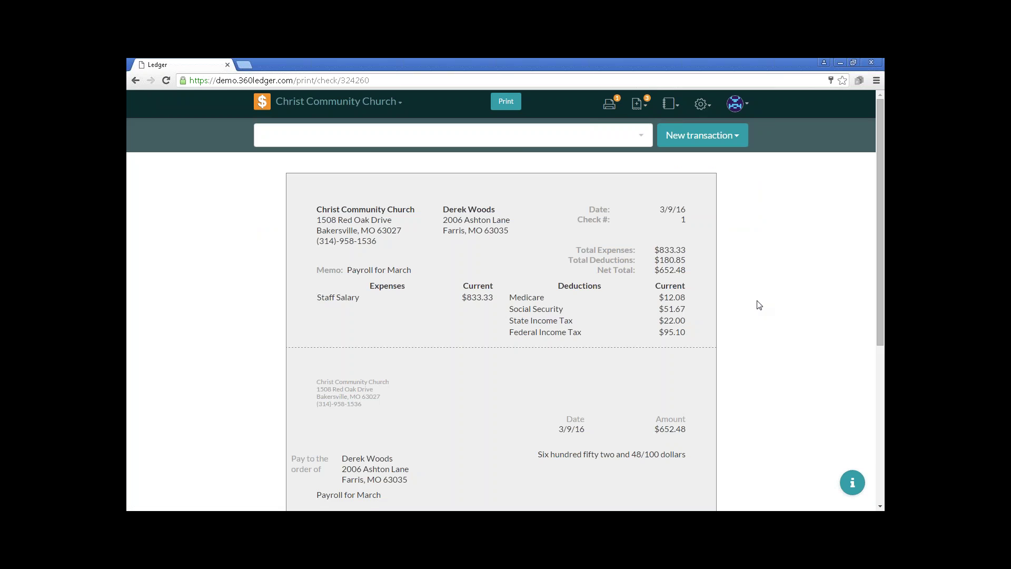
scroll(760, 305, down, 2)
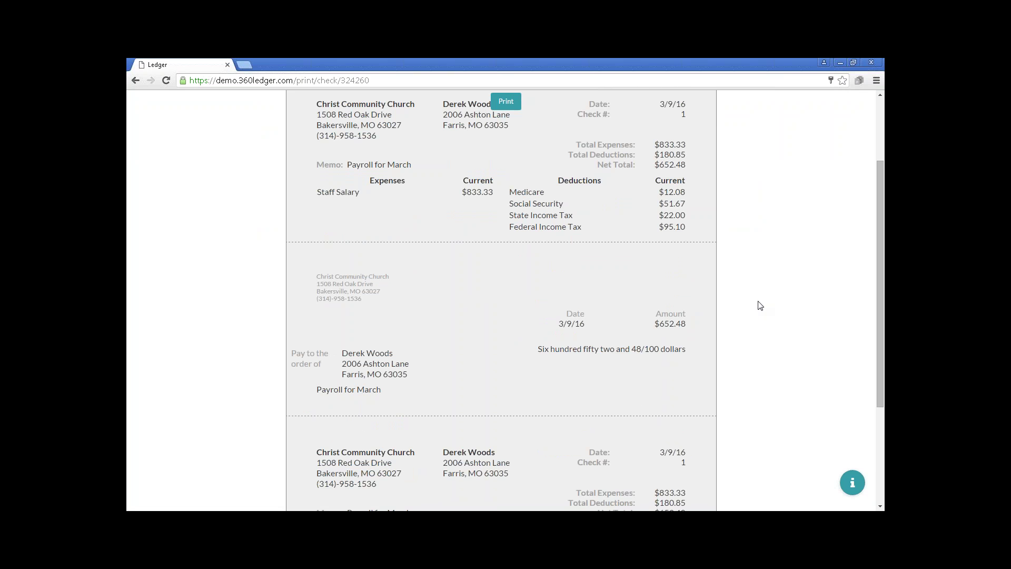
scroll(760, 305, down, 3)
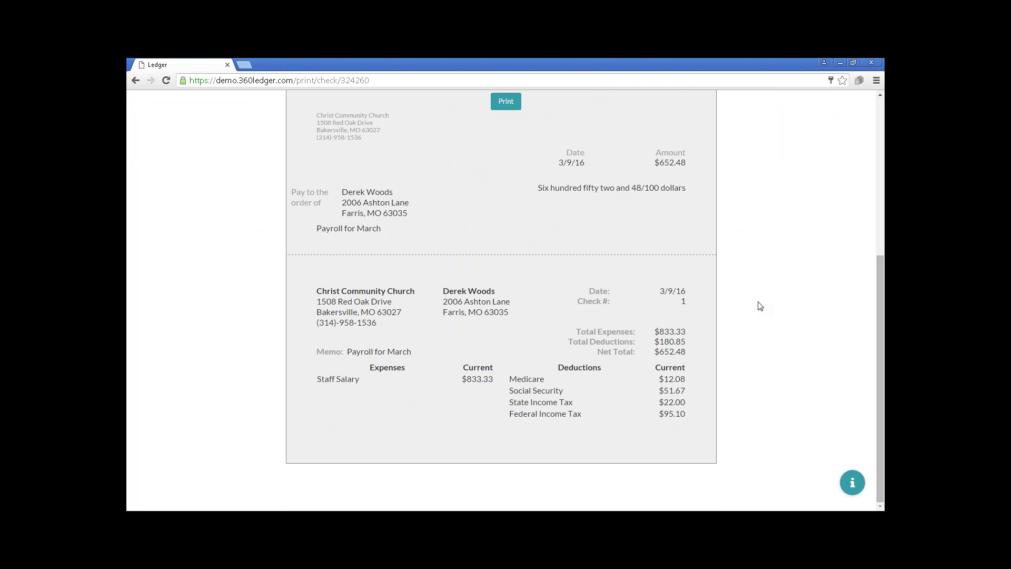
scroll(760, 306, up, 4)
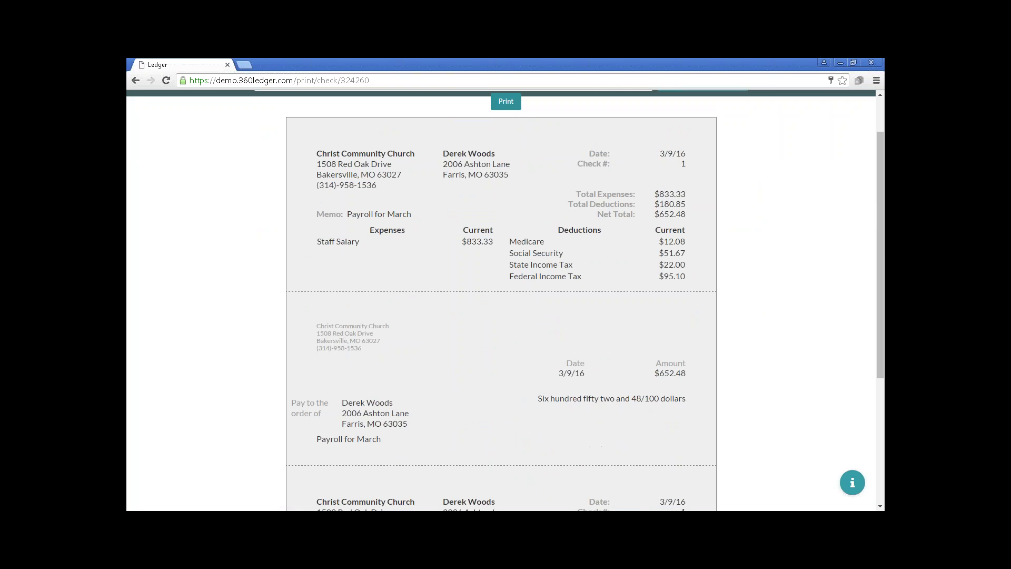
click(505, 101)
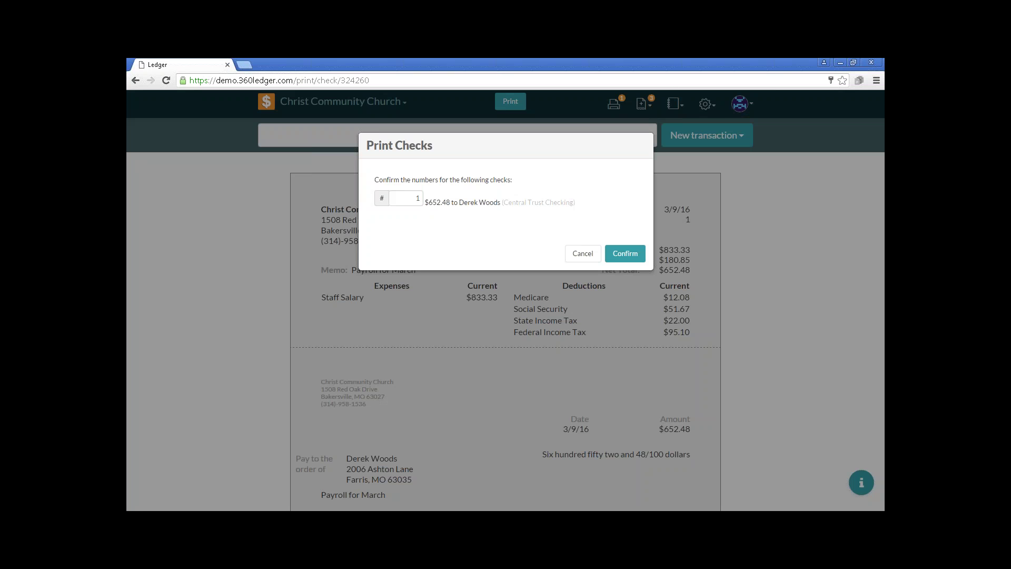
Assign check number 1235 to the $652.48 payroll check and send it to the printer.
double_click(411, 193)
text(1234)
key(BackSpace)
text(5)
click(621, 255)
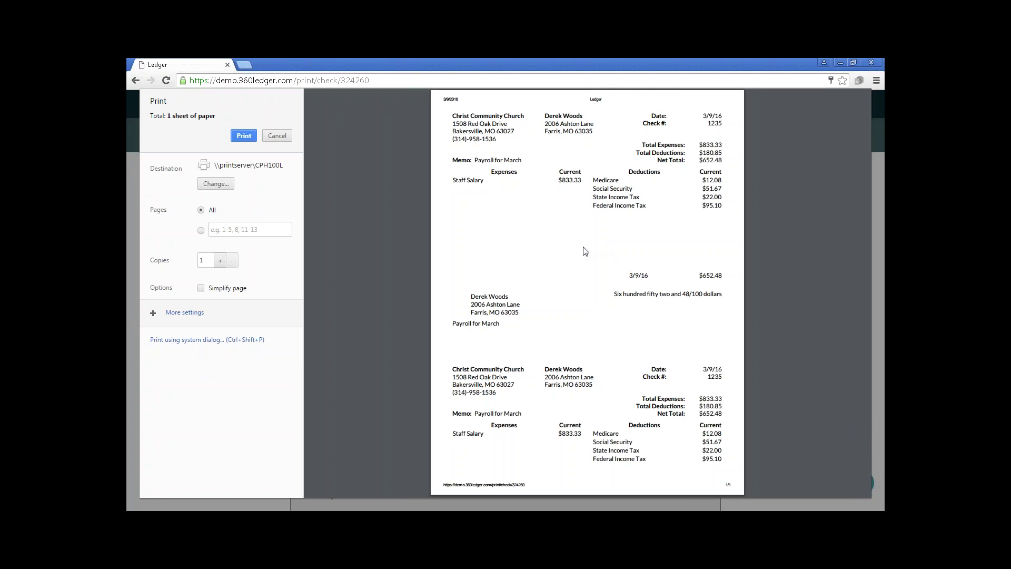
click(245, 137)
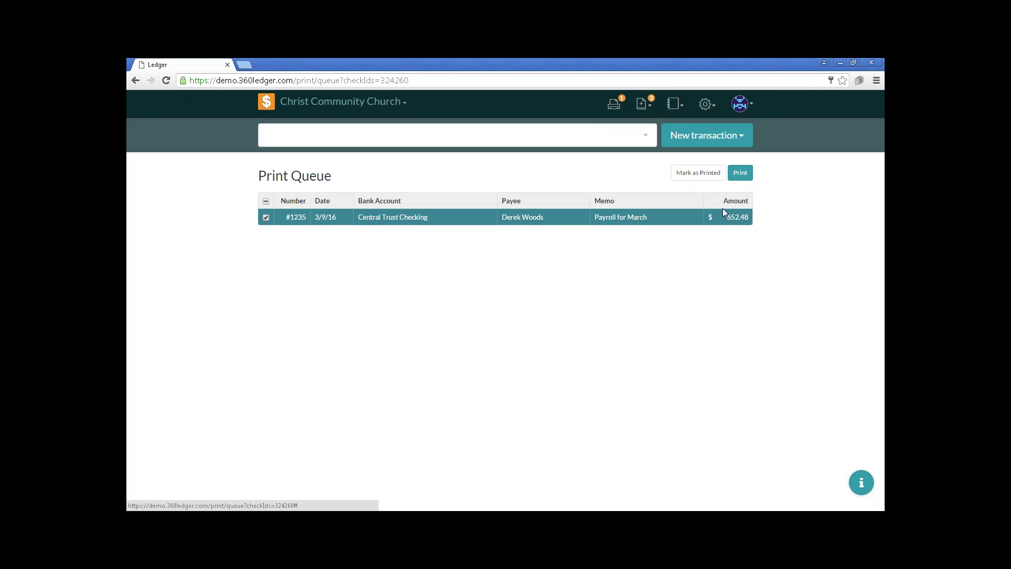
Mark the payroll check #1235 as printed, emptying the queue, and return Home.
click(694, 174)
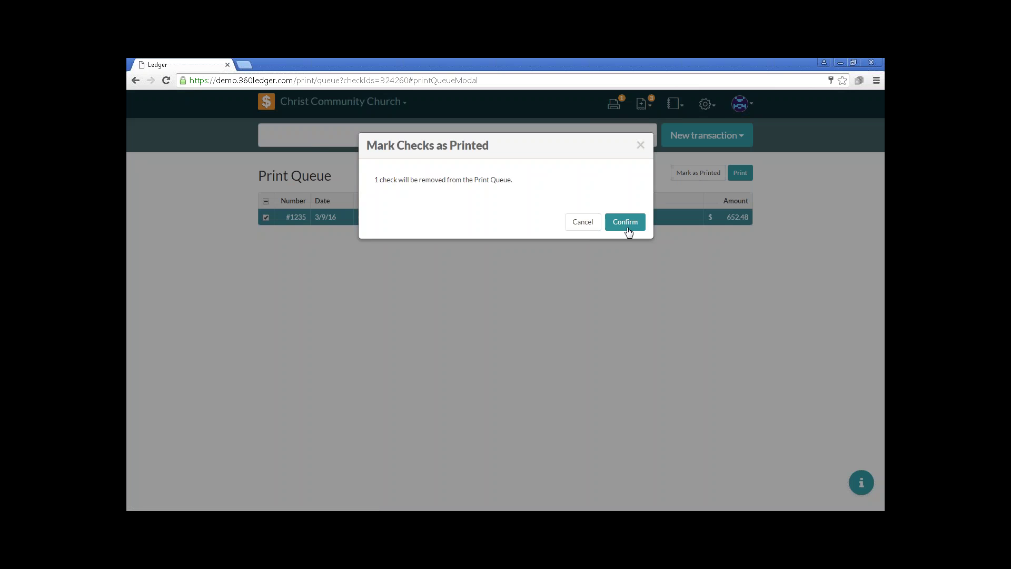
click(626, 226)
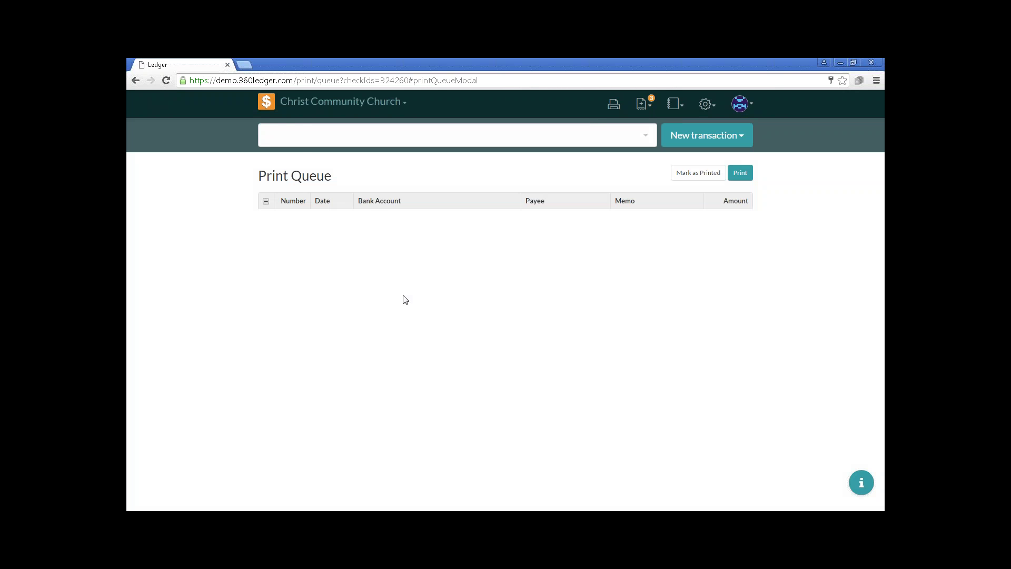
click(265, 102)
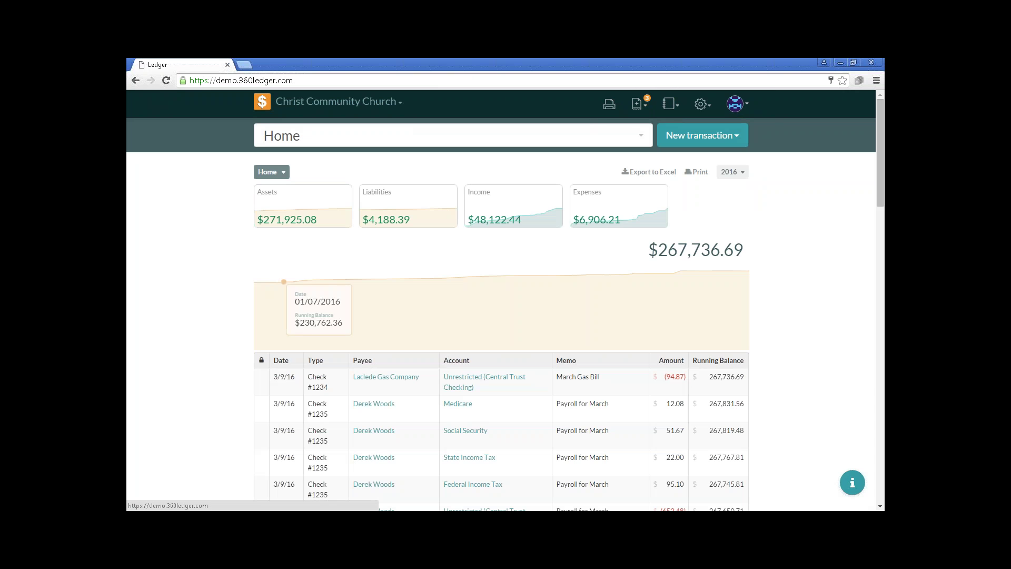
Inspect the employee's payroll check #1235 in the editing window, then close it.
click(289, 411)
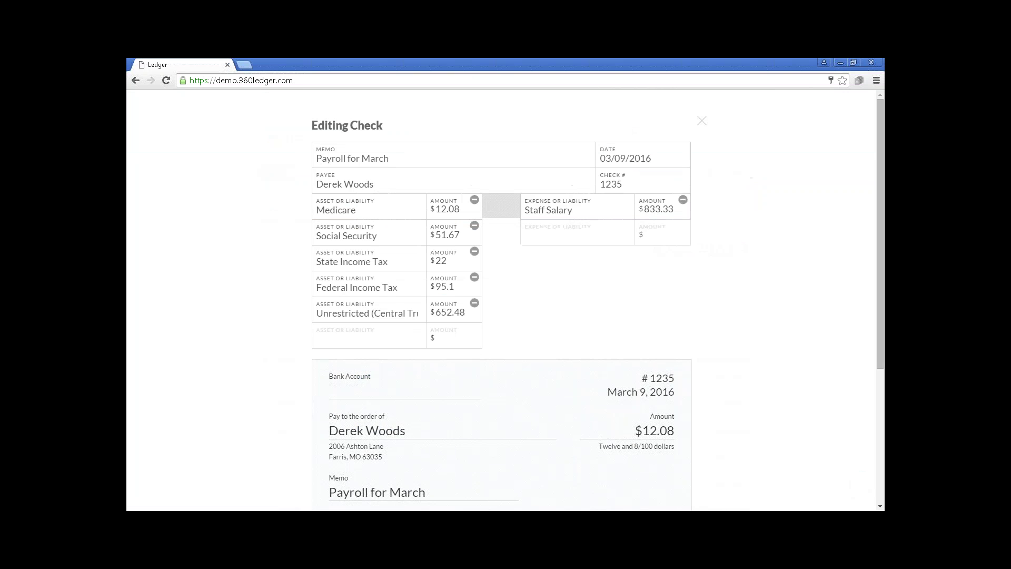
scroll(266, 388, down, 2)
scroll(266, 388, up, 2)
click(137, 82)
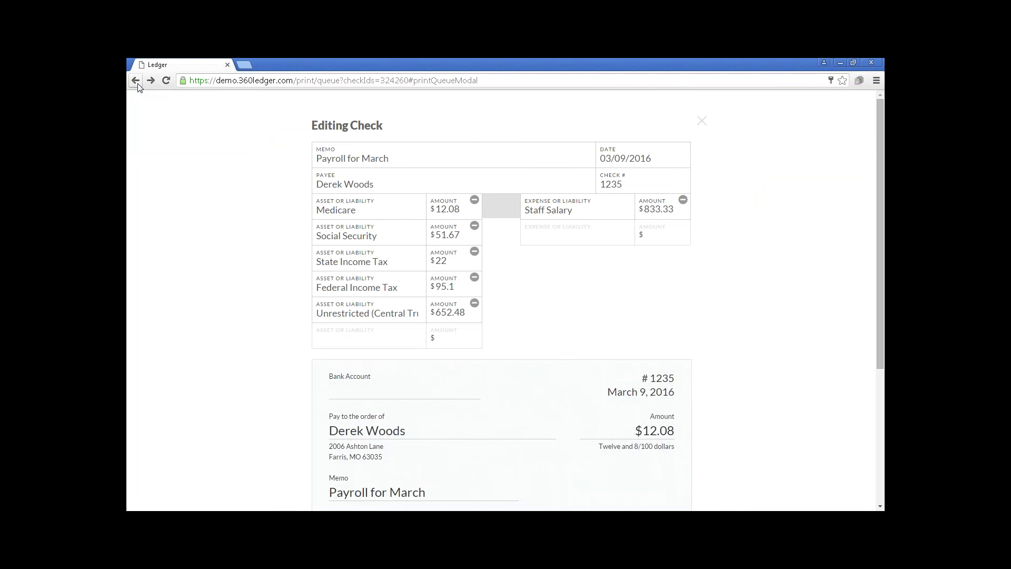
click(701, 121)
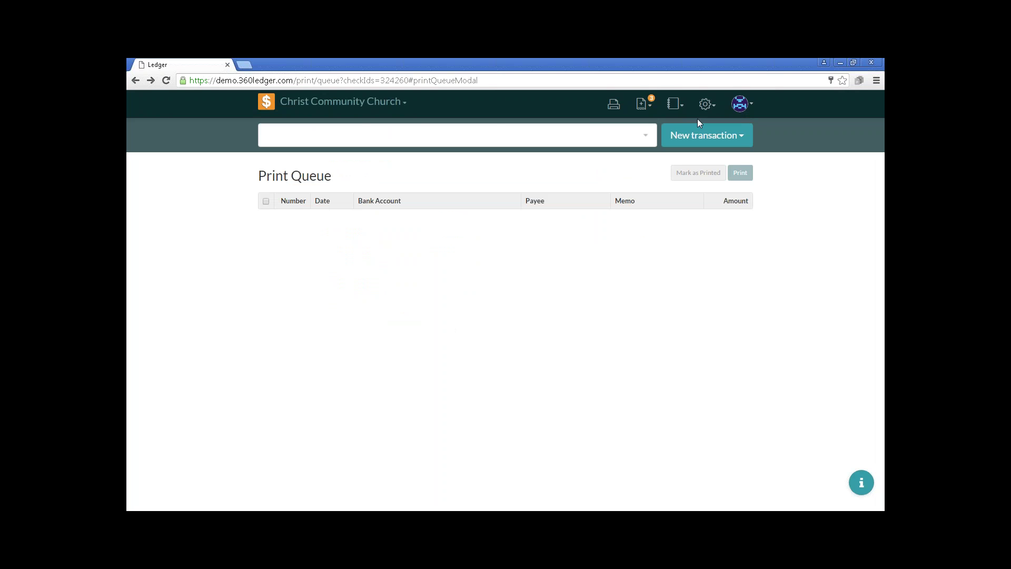
Reload the Home dashboard and review the 2016 register entries.
click(274, 106)
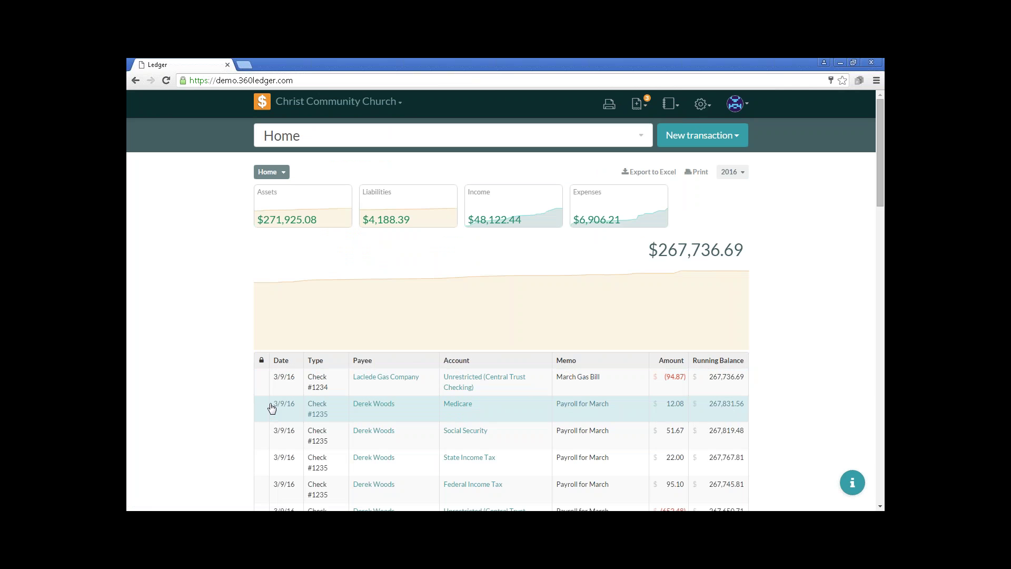
key(F5)
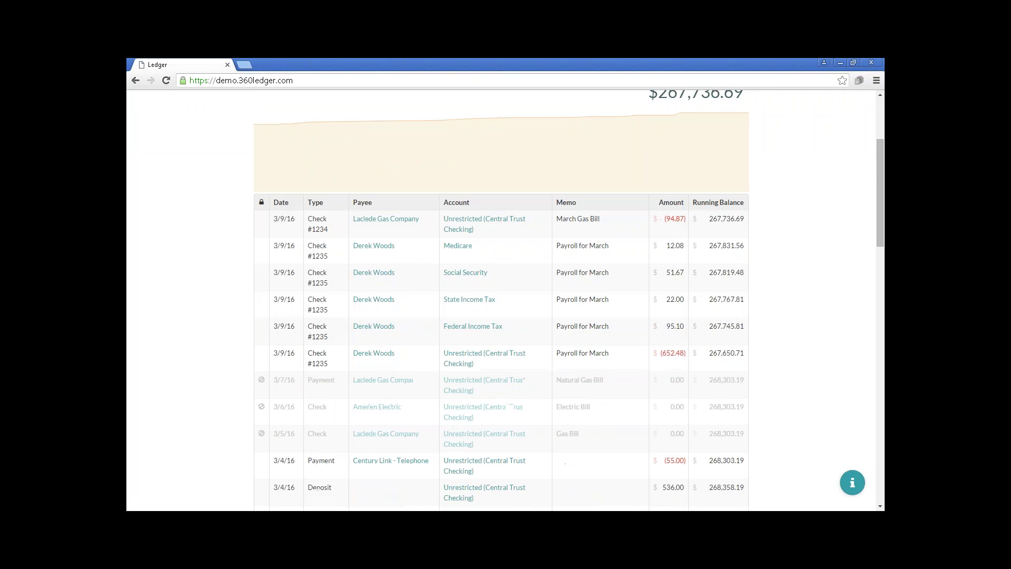
scroll(501, 301, down, 8)
scroll(501, 300, up, 5)
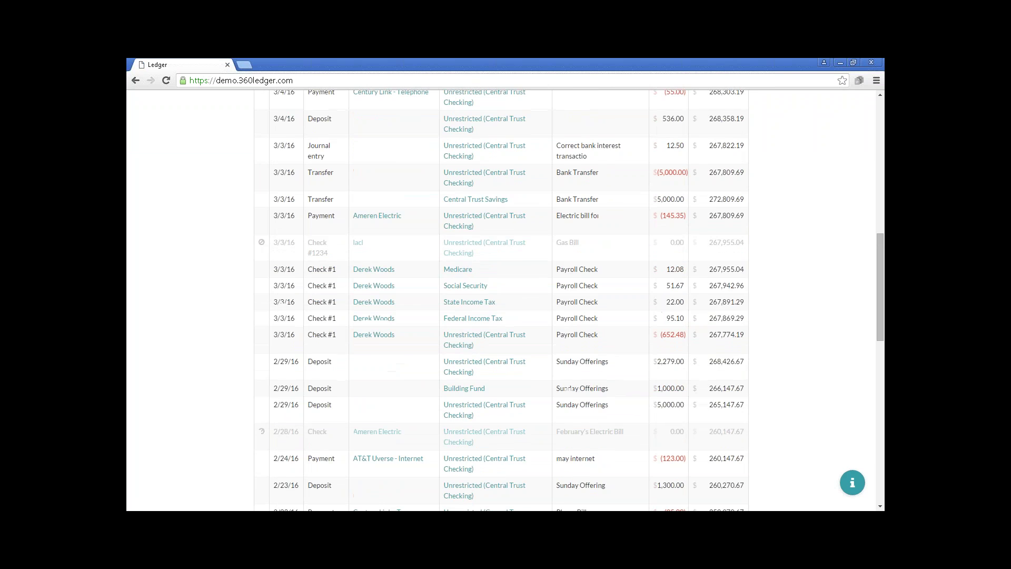
scroll(271, 406, up, 6)
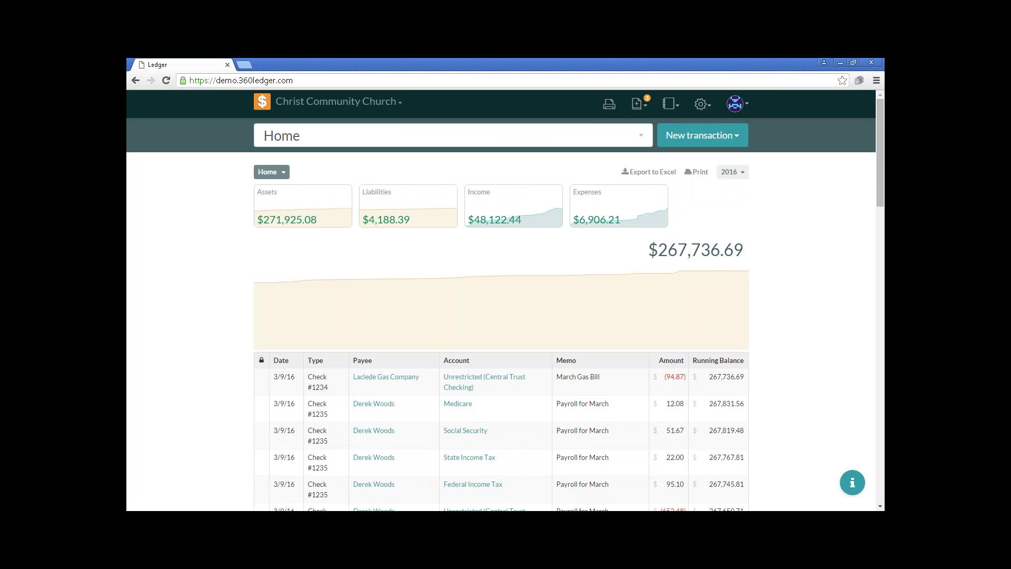
Open Reports > General Ledger and set its date range to Mar 2016.
click(672, 106)
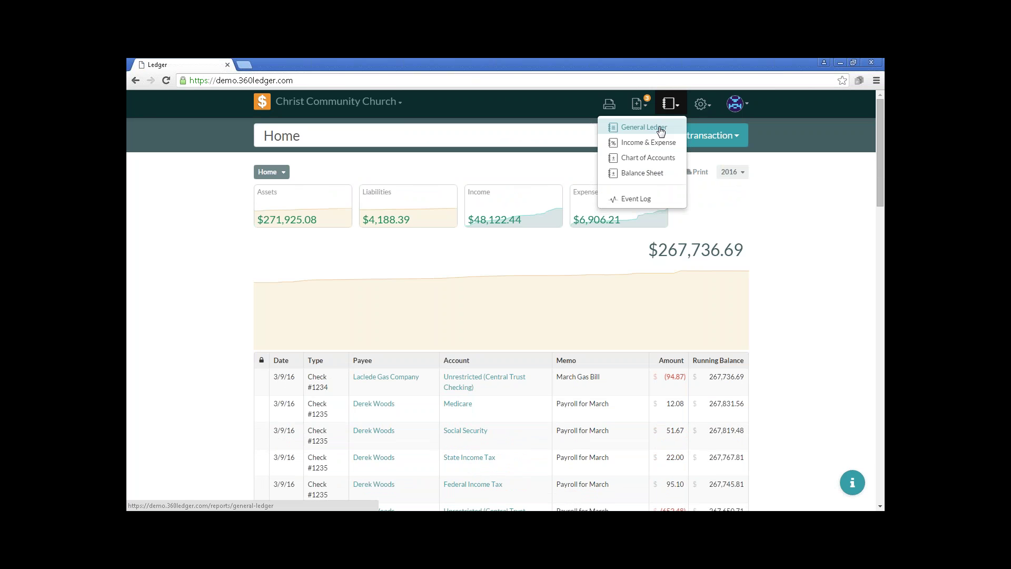
click(661, 129)
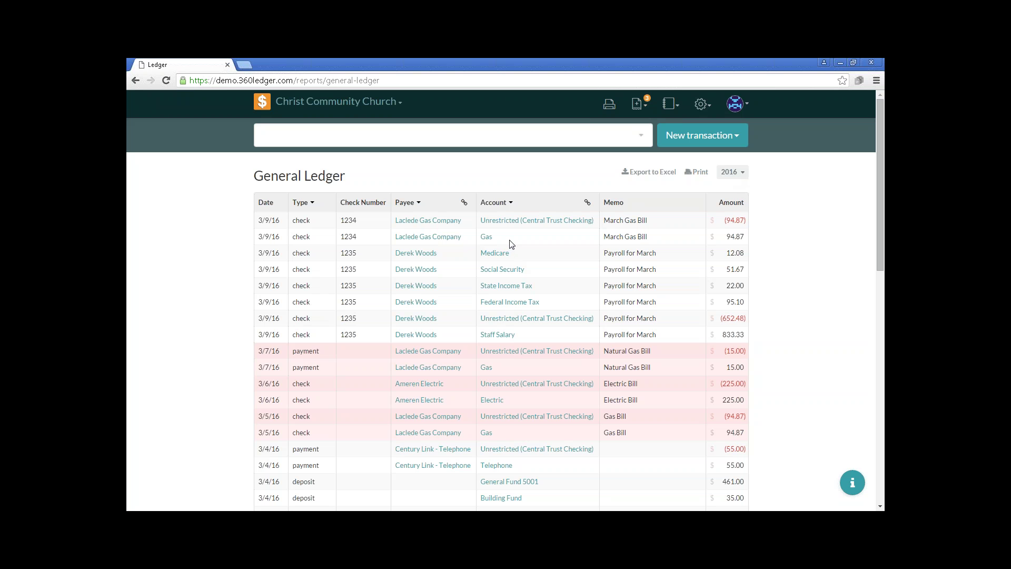
click(735, 174)
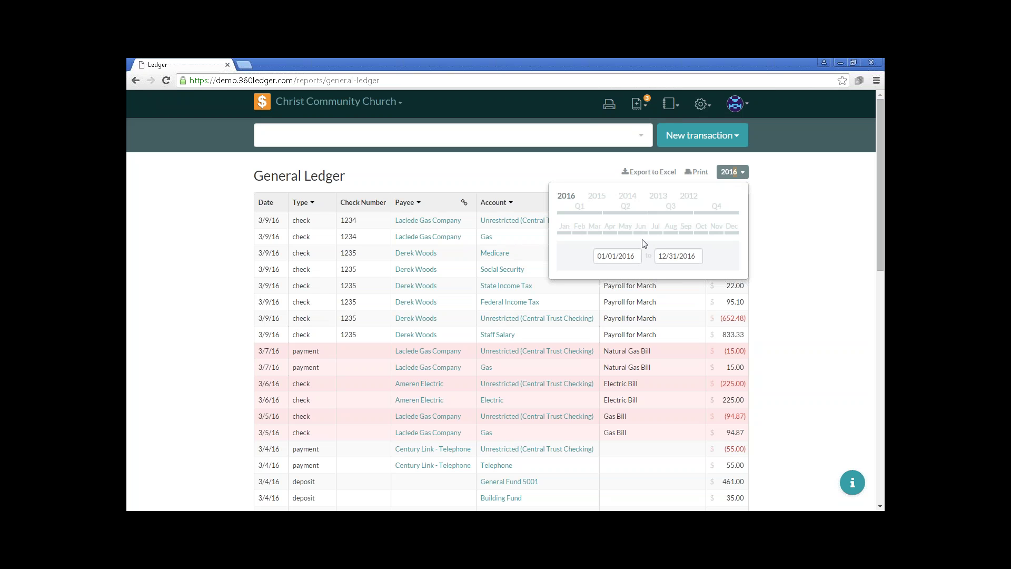
click(599, 235)
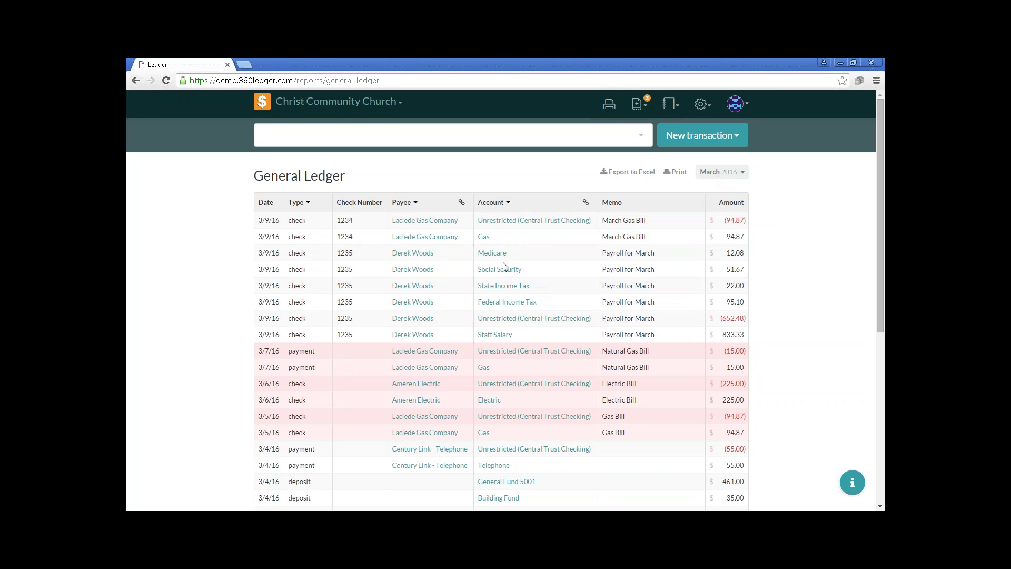
Filter the ledger to the single payroll employee payee, then restore All payees.
click(416, 204)
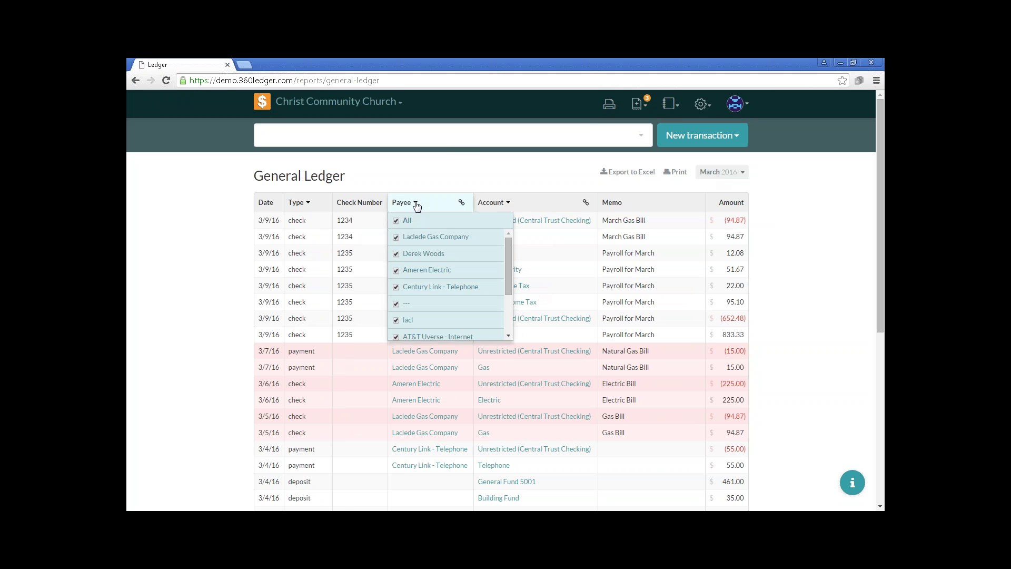
click(398, 221)
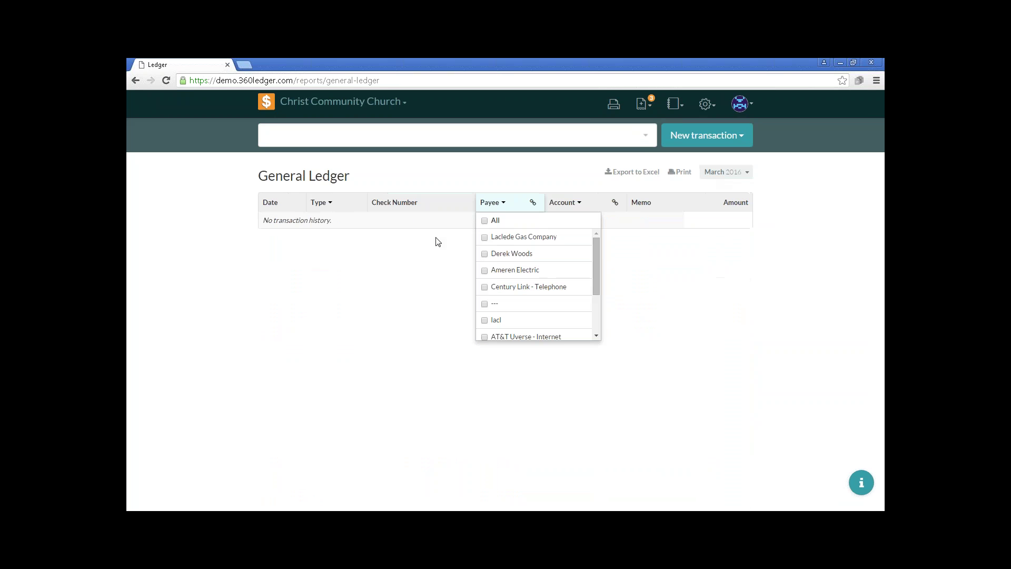
click(485, 255)
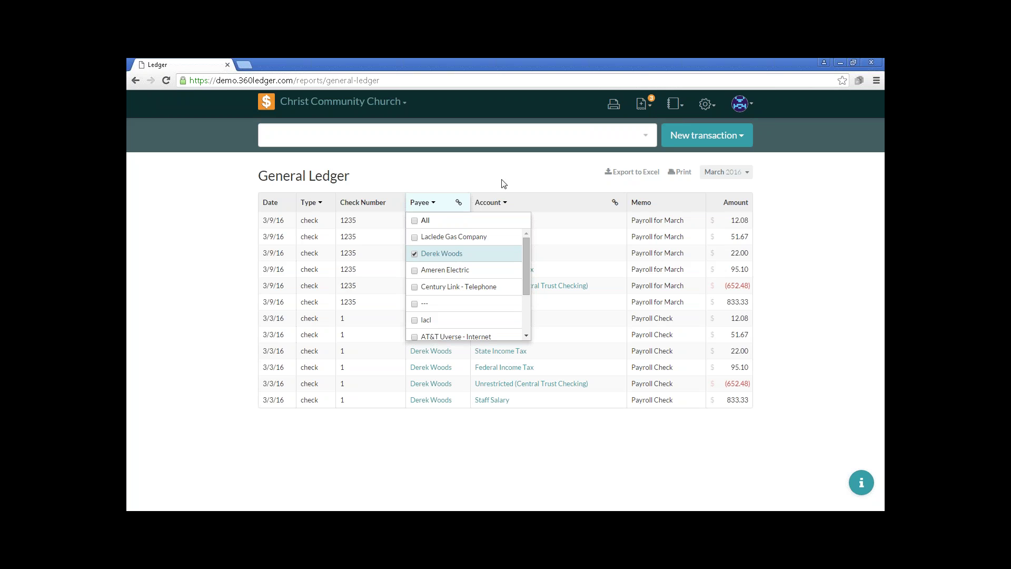
click(425, 206)
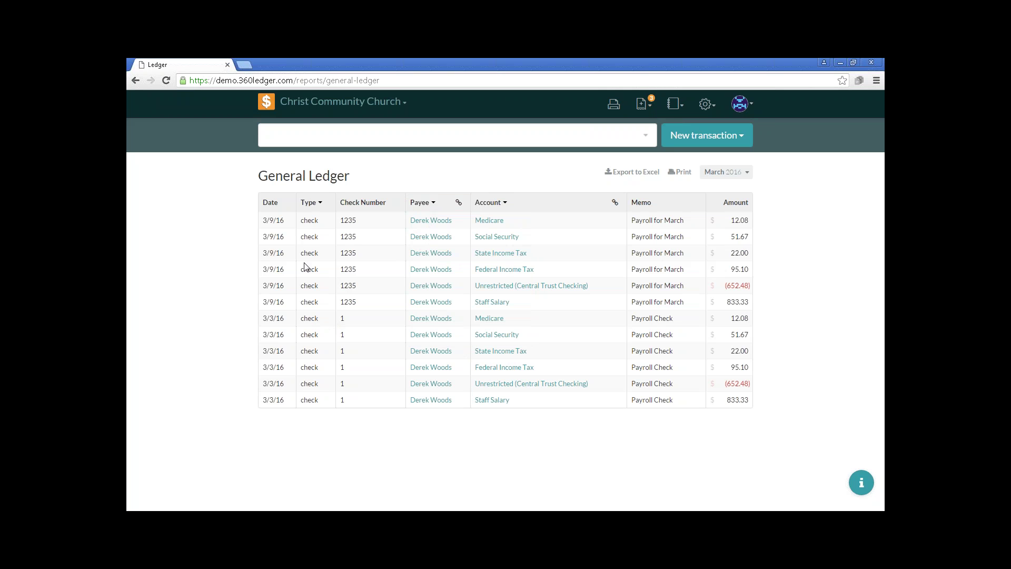
click(433, 203)
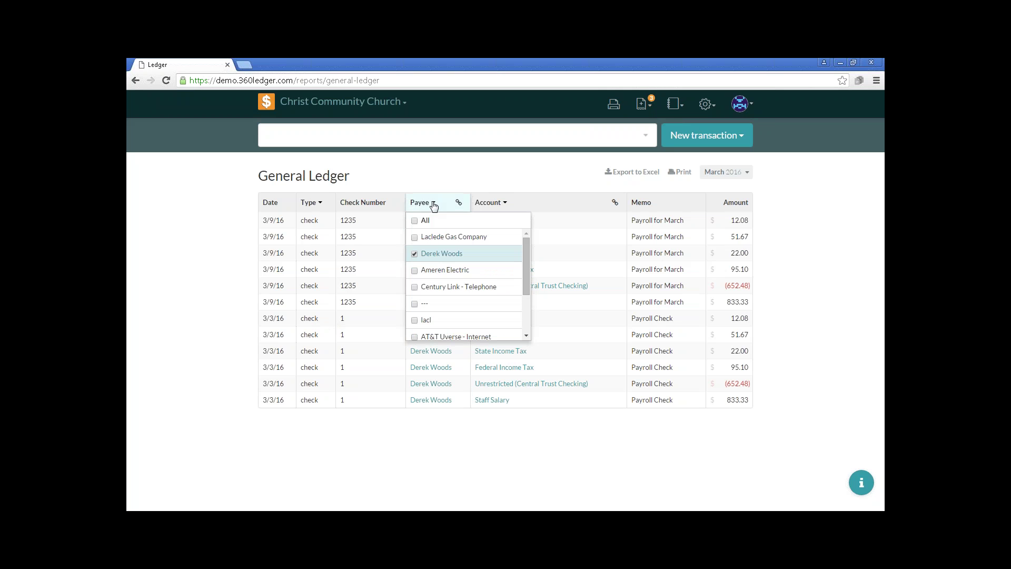
click(415, 222)
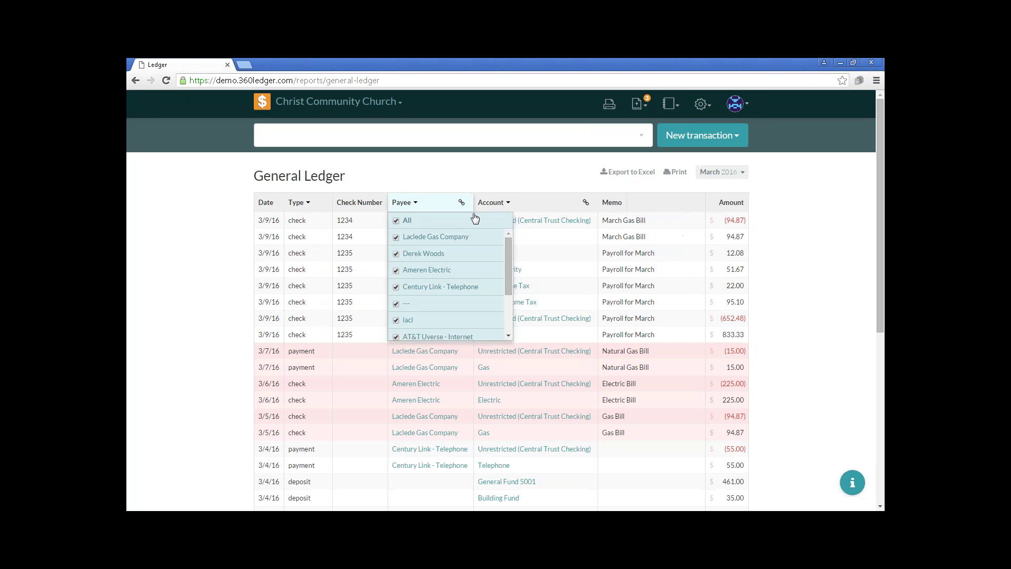
Limit the Account filter to Unrestricted (Central Trust Checking) only.
click(509, 205)
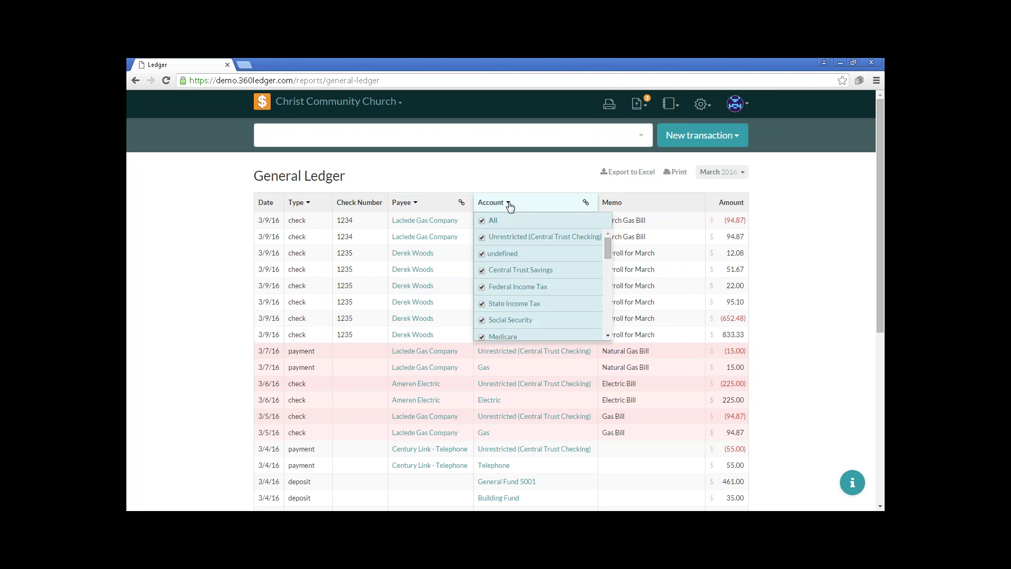
click(483, 221)
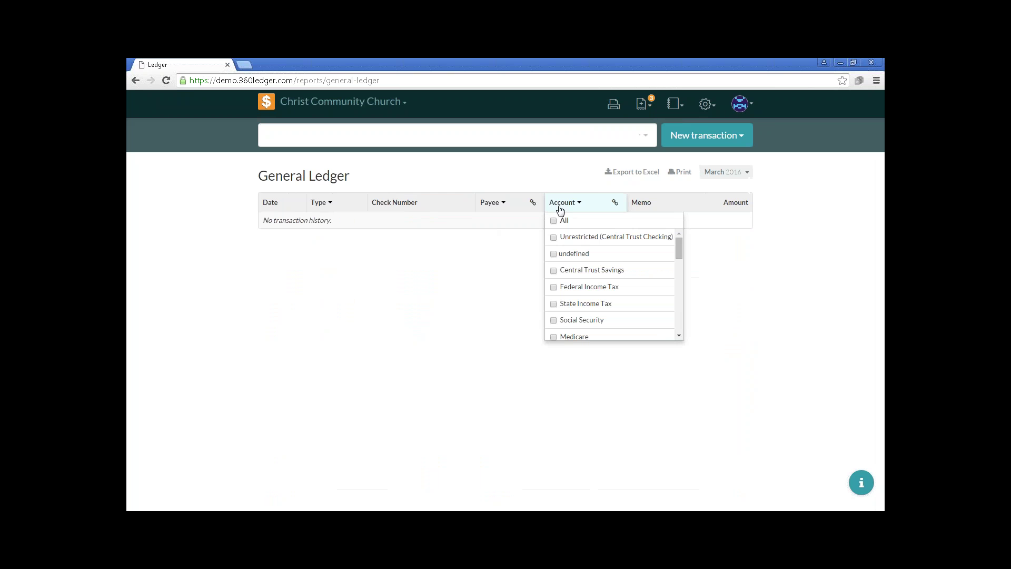
click(554, 239)
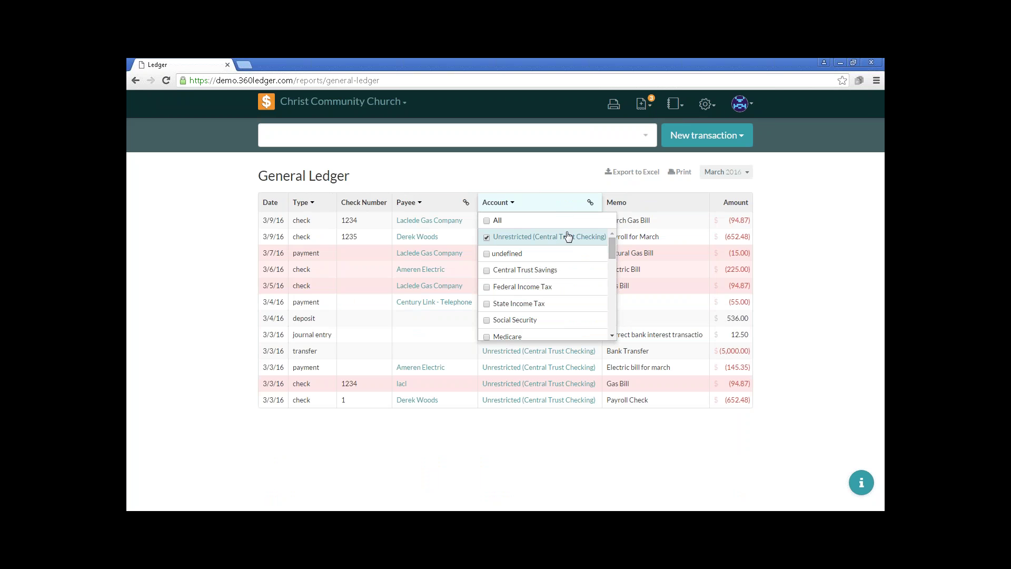
click(553, 183)
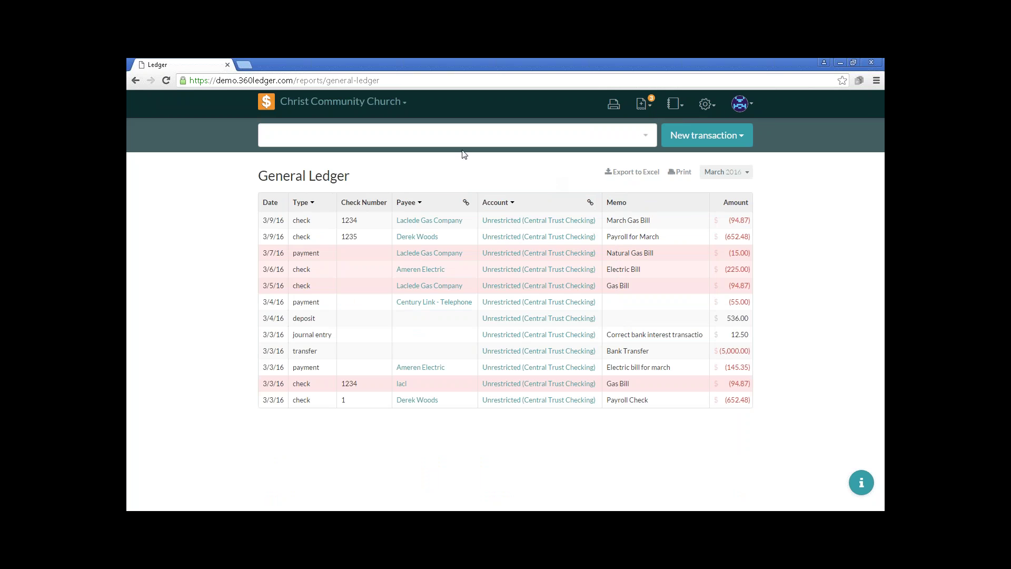
Return to the Home dashboard and scroll down to the 2016 transaction register.
click(266, 103)
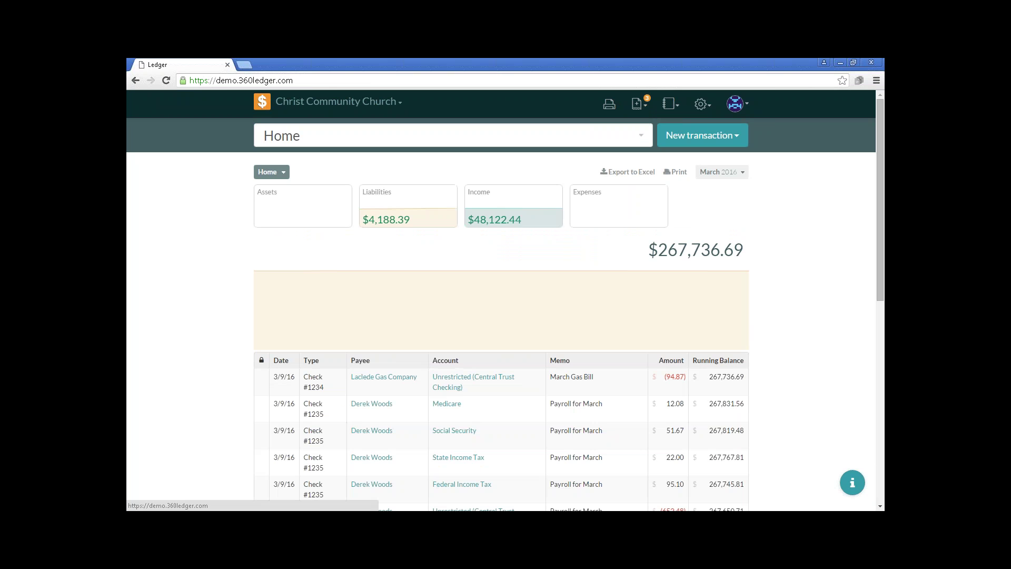
scroll(320, 303, down, 1)
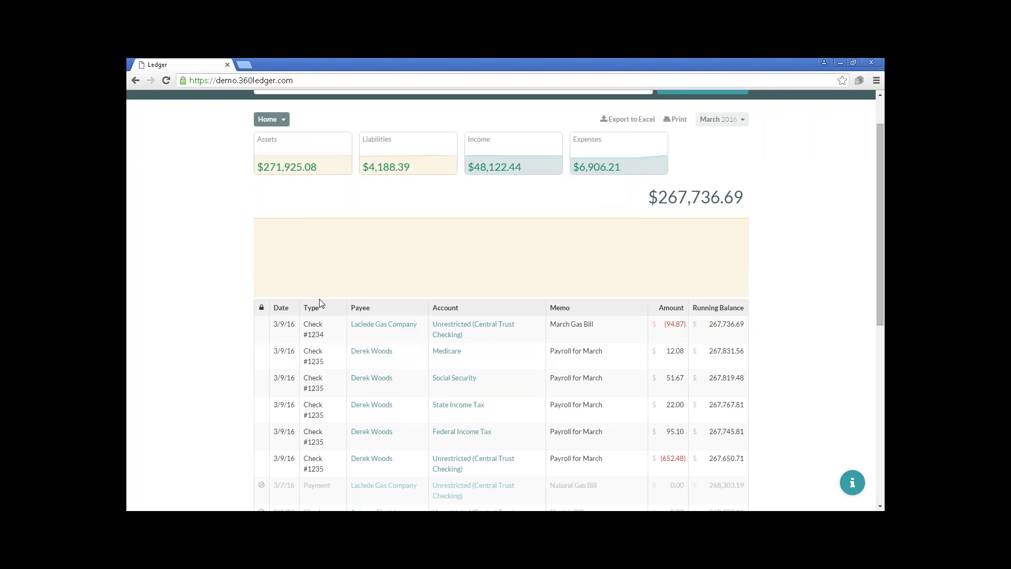
scroll(319, 303, down, 1)
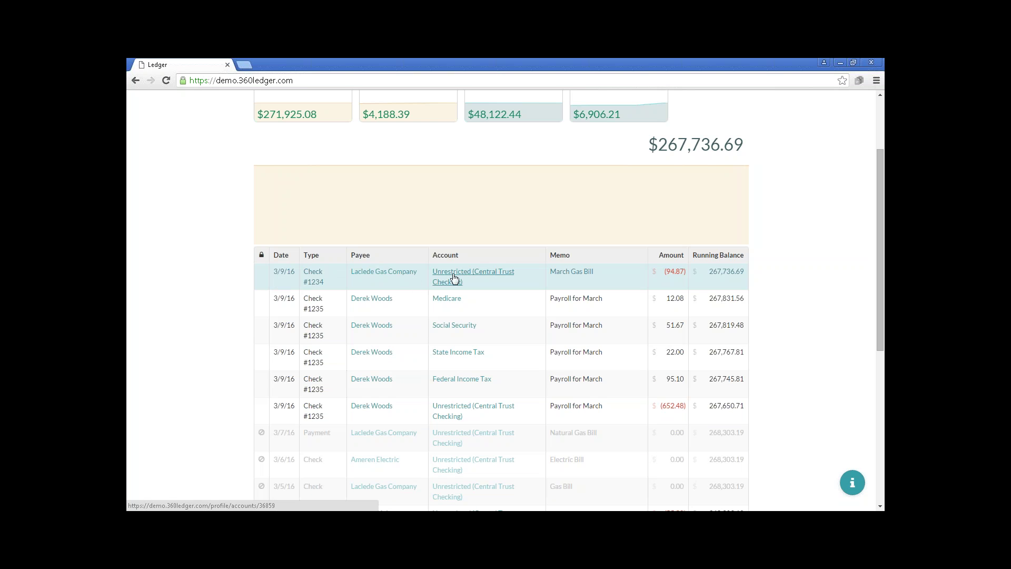
Open the Laclede Gas Company check #1234 for editing, then bring the PowerPoint slide show forward.
click(313, 279)
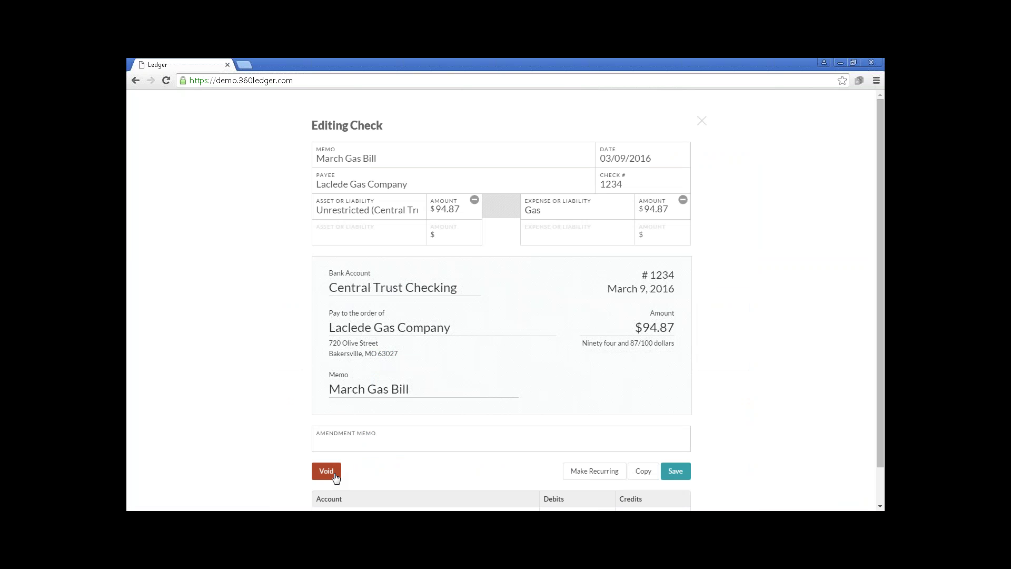
key(alt+Tab)
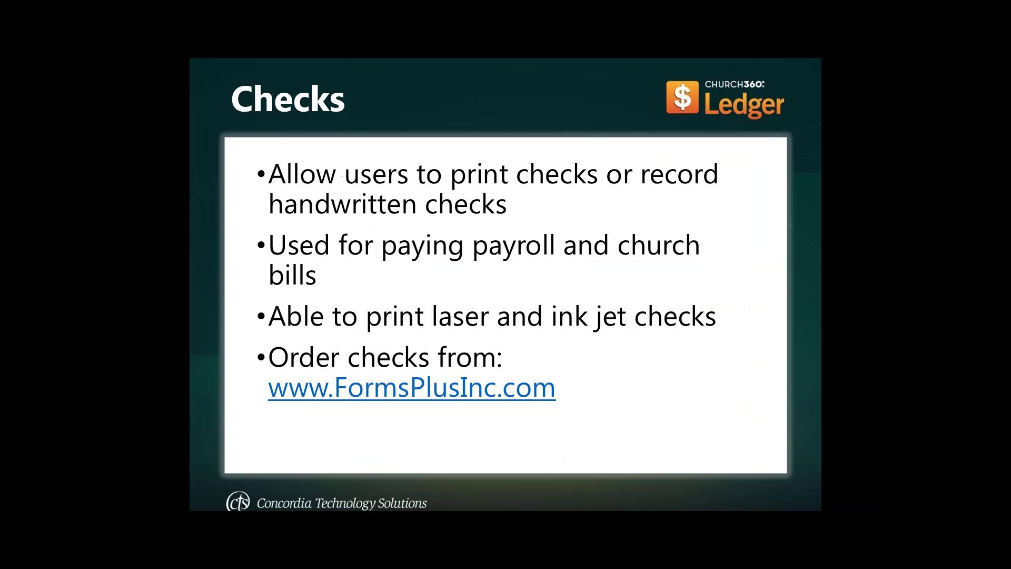
Advance to the Voiding Transactions slide and return to the open gas check in the ledger.
click(478, 316)
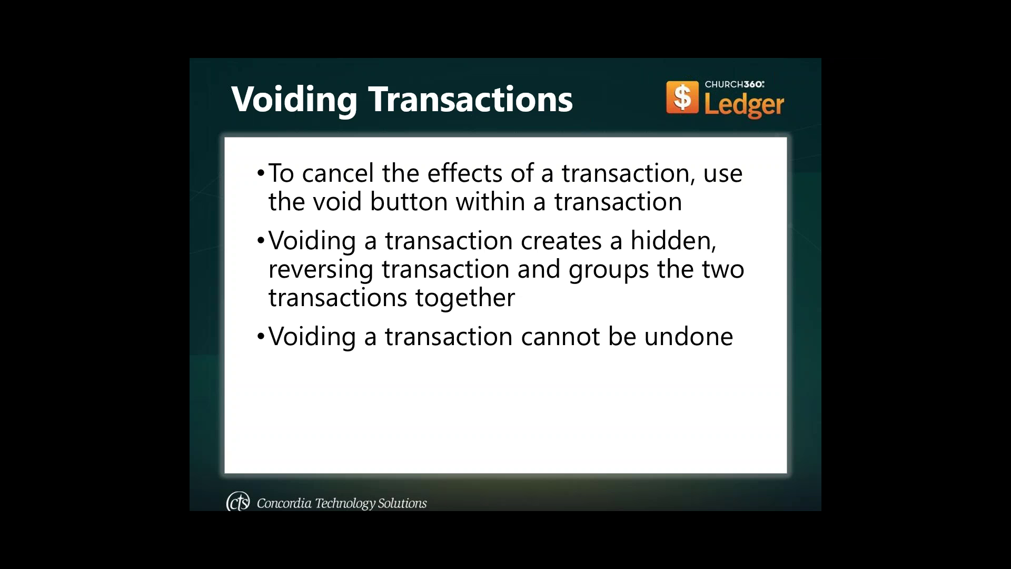
key(alt+Tab)
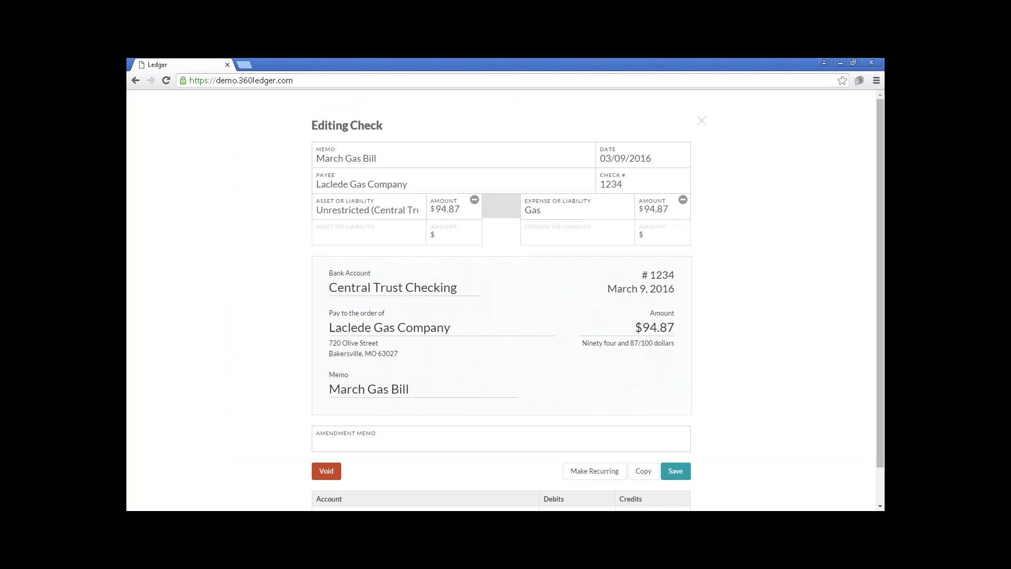
Void check #1234 to Laclede Gas Company and dismiss the 'transaction was voided' banner.
click(327, 471)
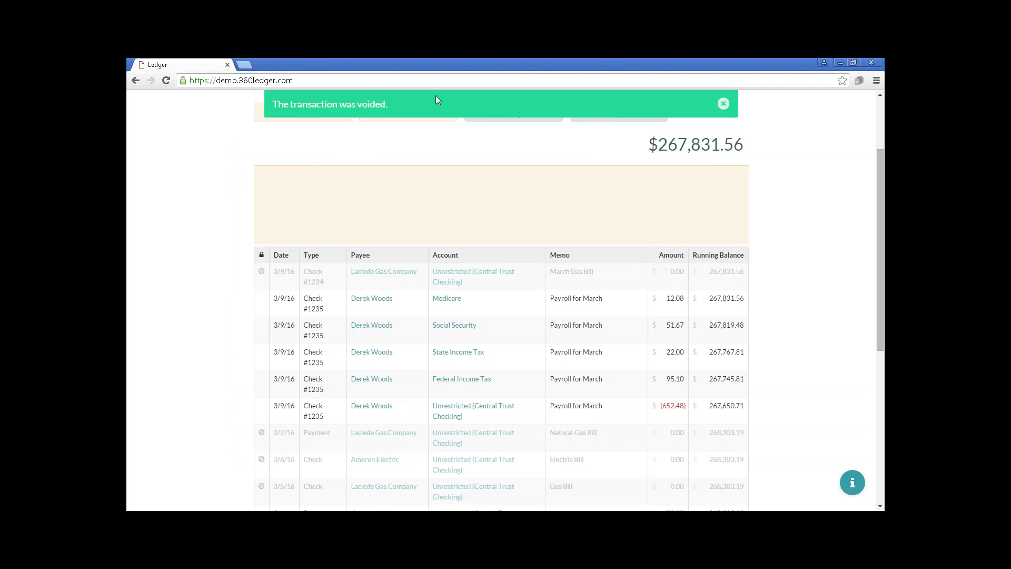
mouse_move(262, 280)
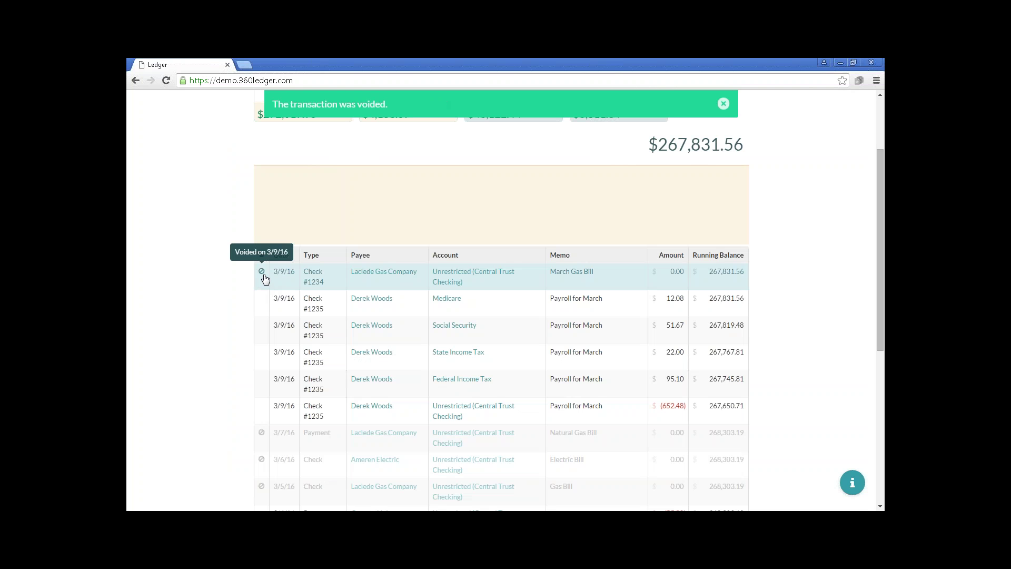
click(723, 104)
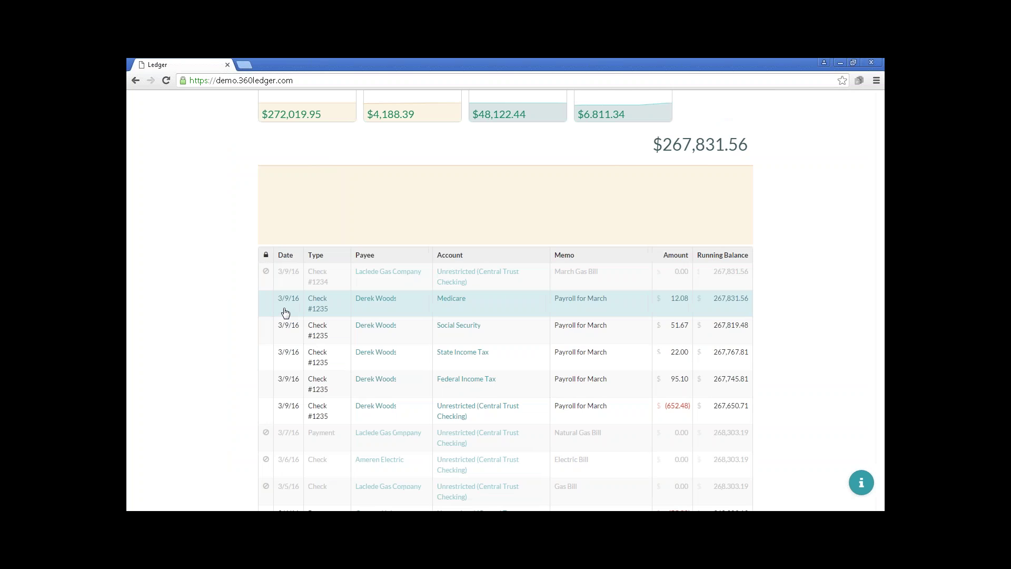
Make Derek's payroll check #1235 recurring and rename it 'Payroll check for Derek'.
click(285, 313)
scroll(613, 366, down, 2)
scroll(610, 360, down, 2)
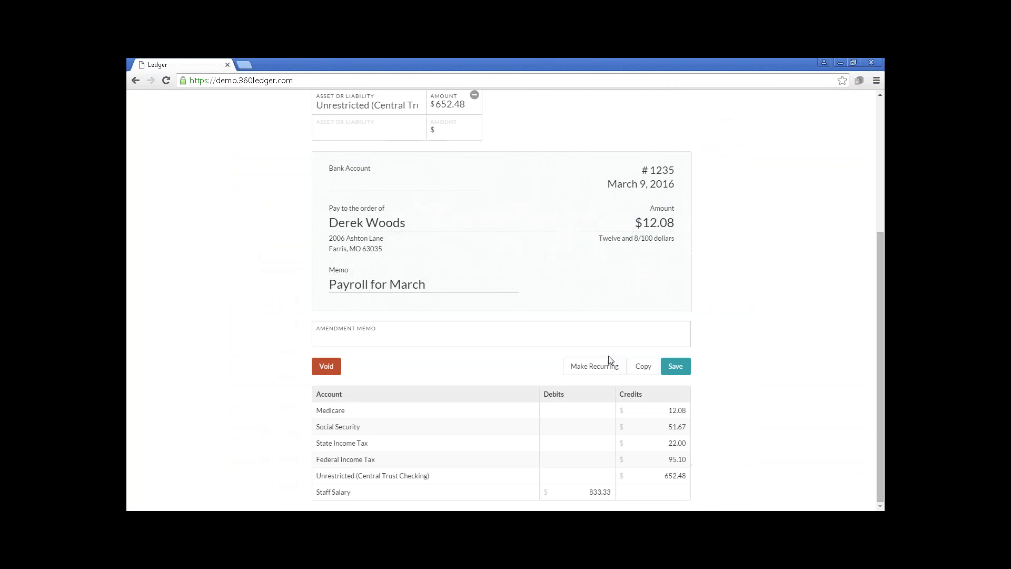
click(591, 364)
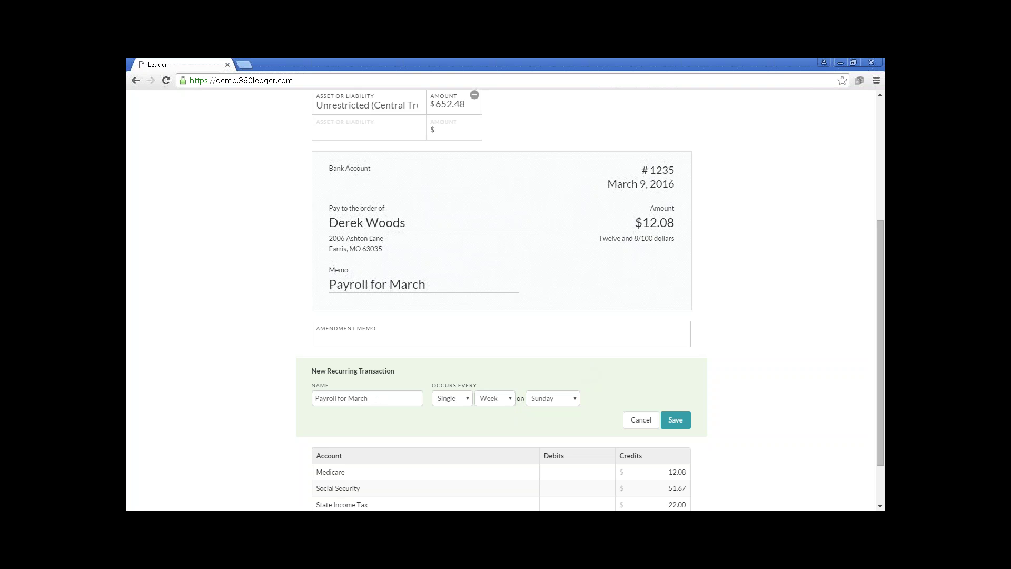
drag(384, 397, 298, 388)
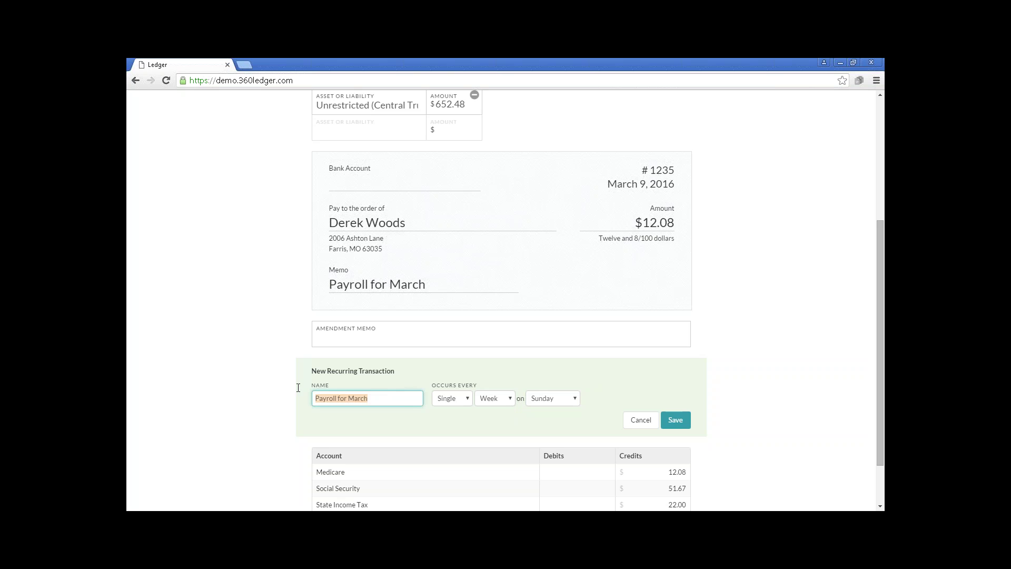
text(Payroll check for Derek)
Set the recurrence to occur every Month on the 1st Friday.
click(466, 400)
click(465, 400)
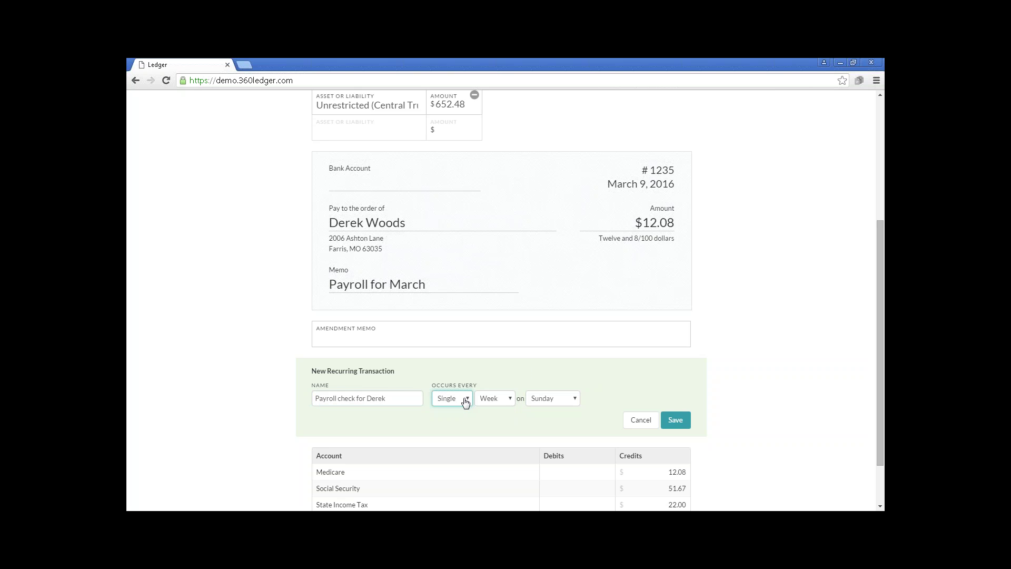
click(466, 400)
click(487, 401)
click(487, 400)
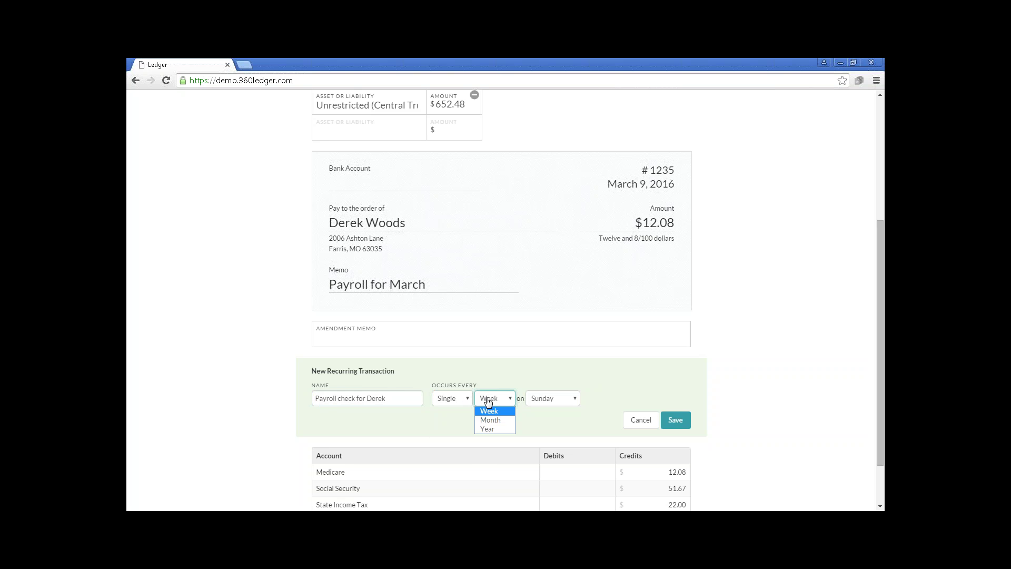
click(493, 420)
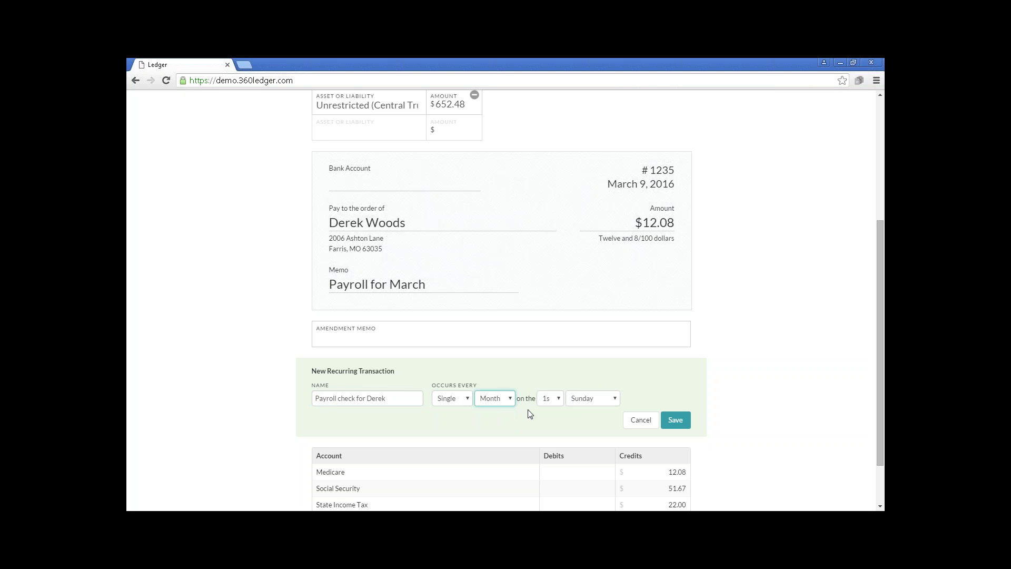
click(559, 400)
click(559, 400)
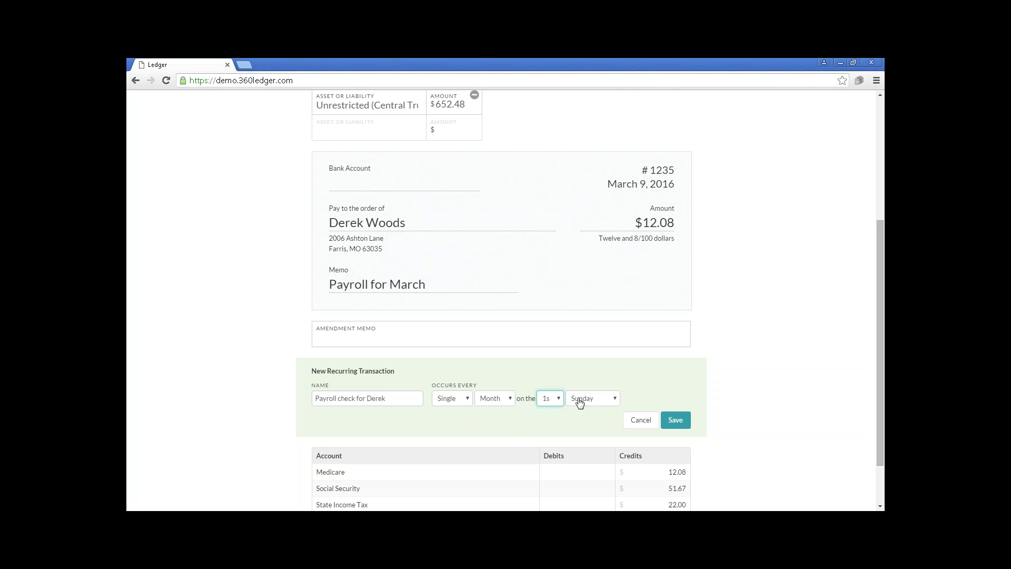
click(579, 402)
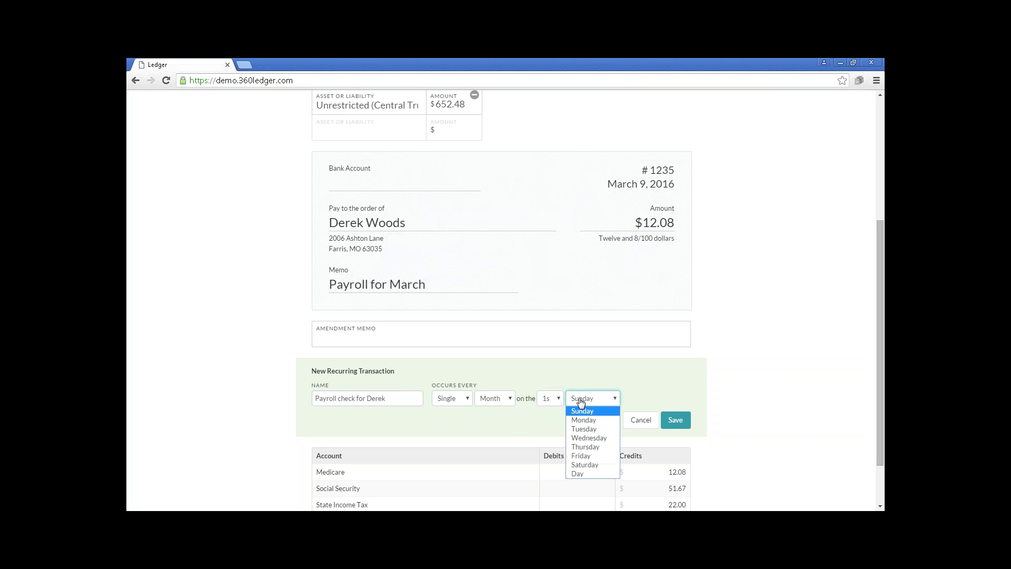
click(596, 456)
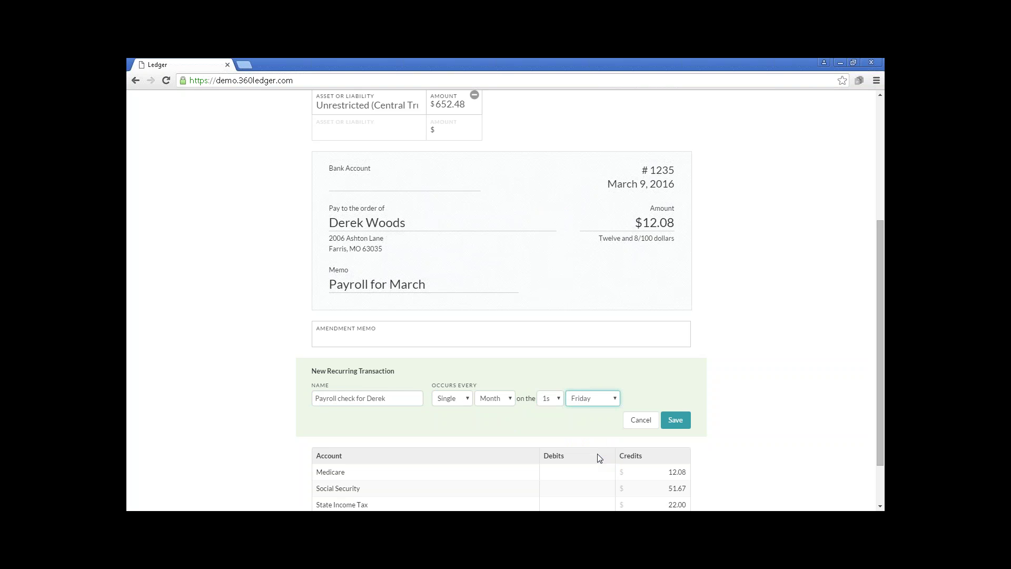
Restore the ordinal to 1st after briefly trying 3rd, and save the recurring transaction.
click(559, 402)
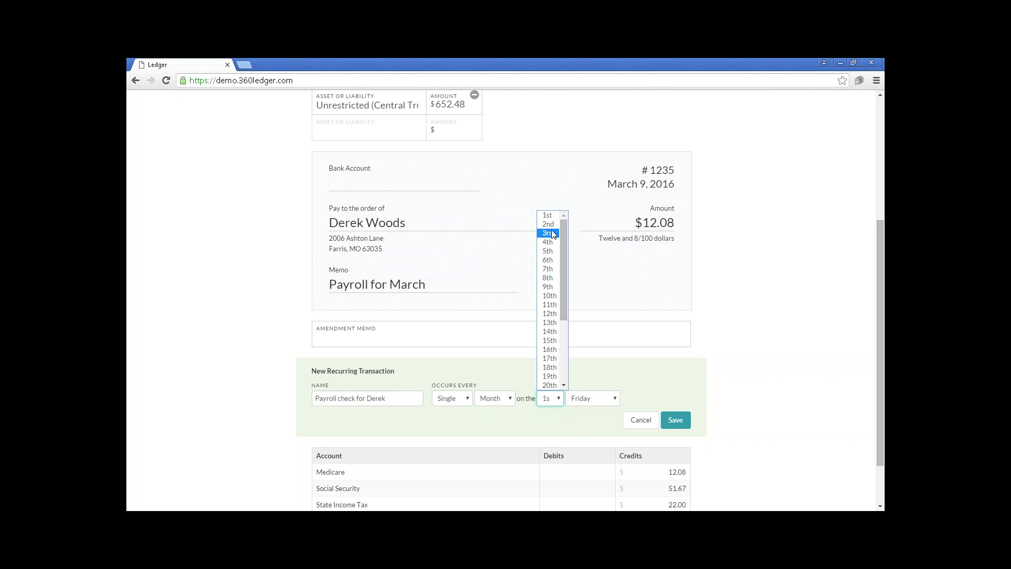
click(551, 232)
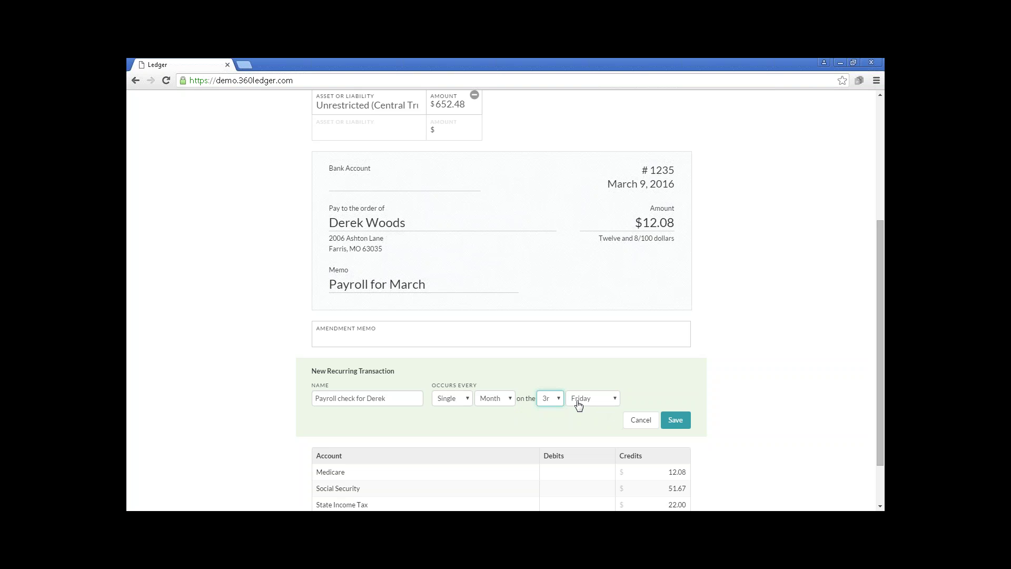
click(557, 399)
click(548, 216)
click(676, 421)
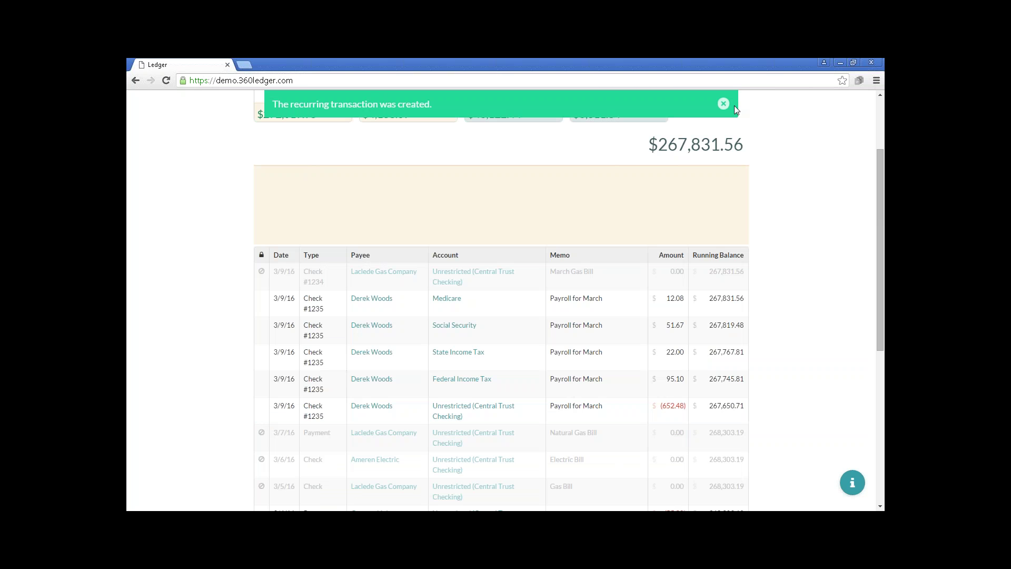
Dismiss the creation notice, glance at Pending Transactions, and open the settings gear menu.
click(724, 105)
scroll(751, 158, up, 2)
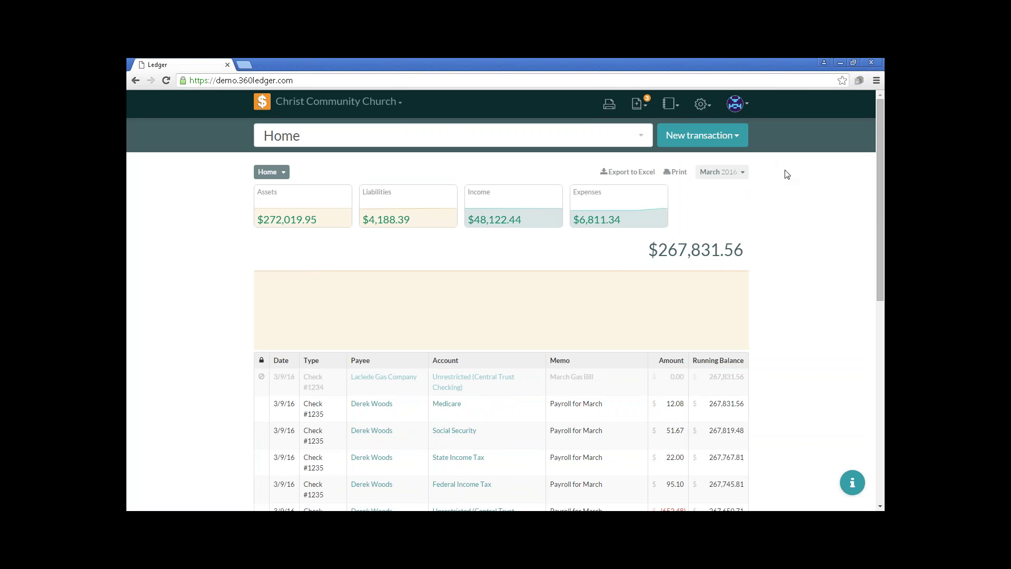
click(639, 103)
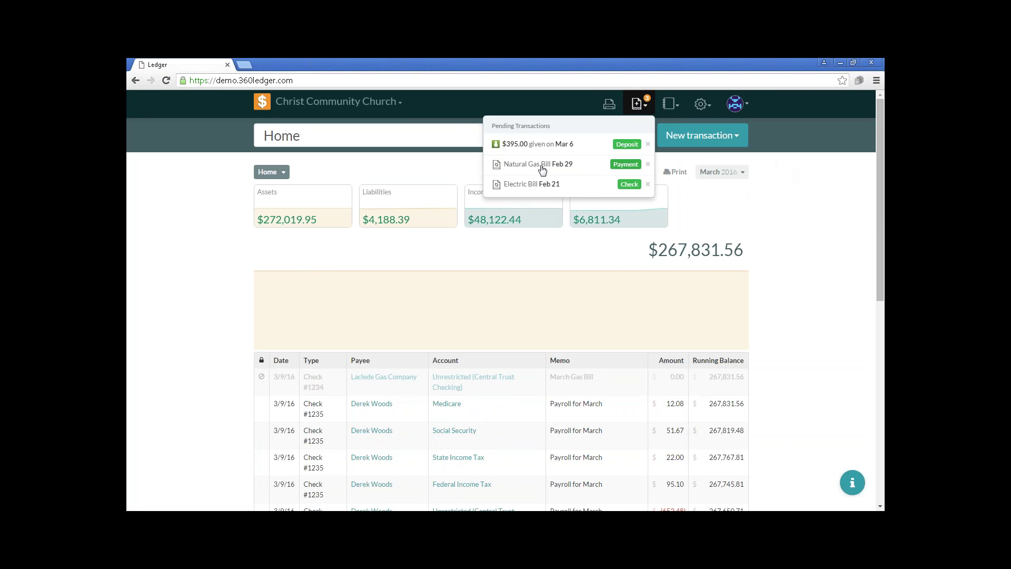
click(718, 207)
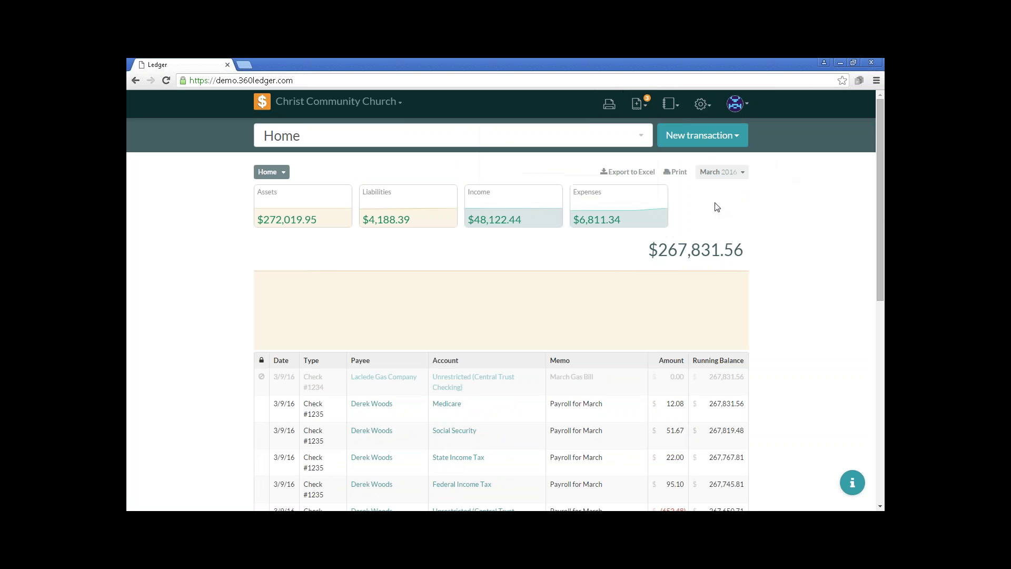
click(702, 105)
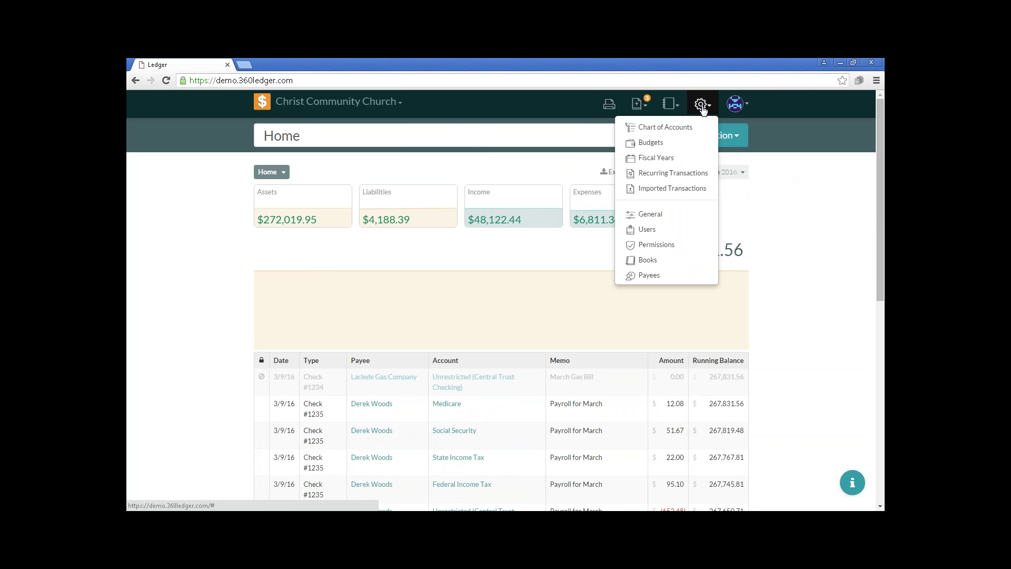
Review Payroll check for Derek in Recurring Transactions, then show the PowerPoint Q & A slide.
click(695, 173)
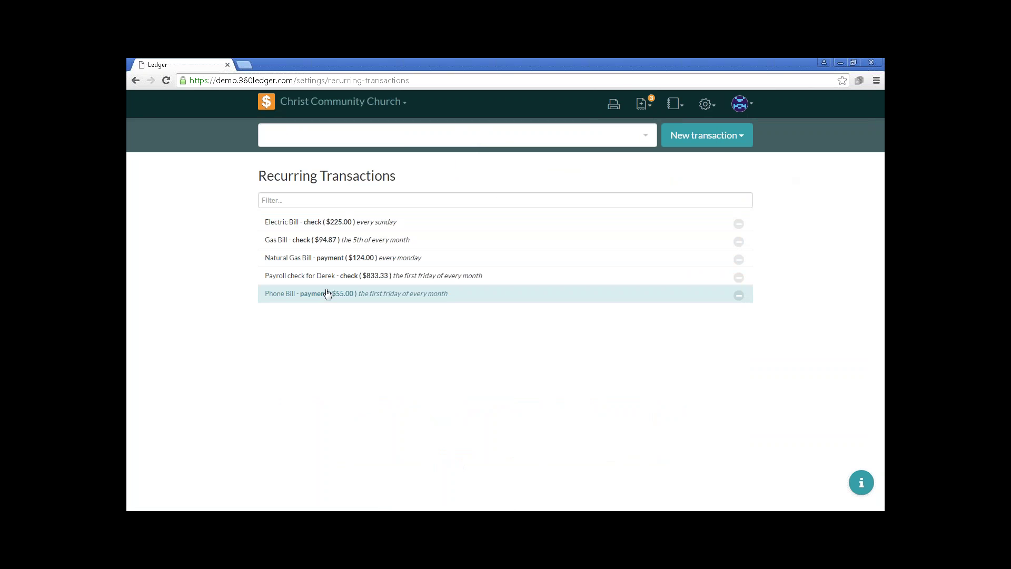
click(738, 279)
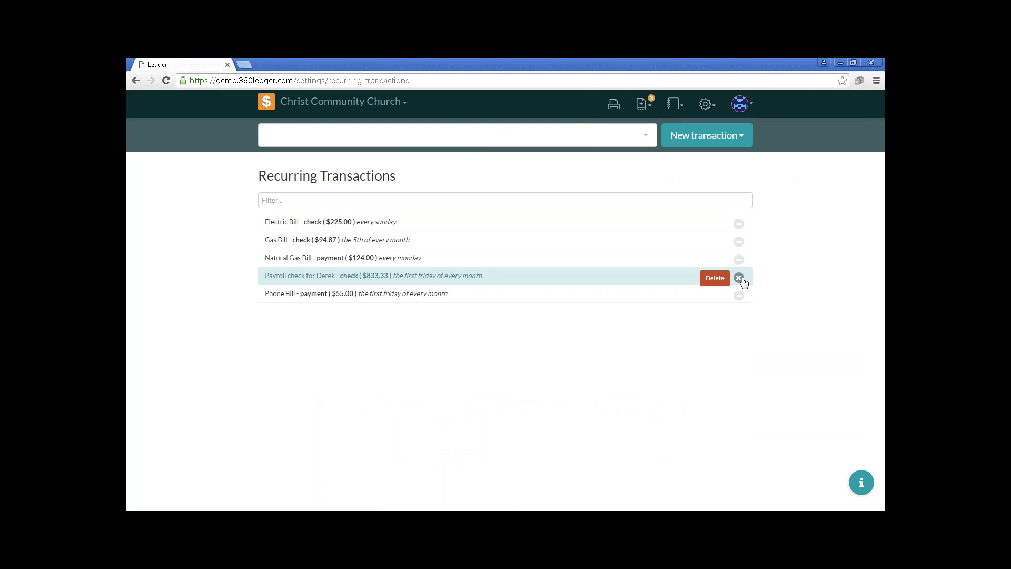
click(742, 279)
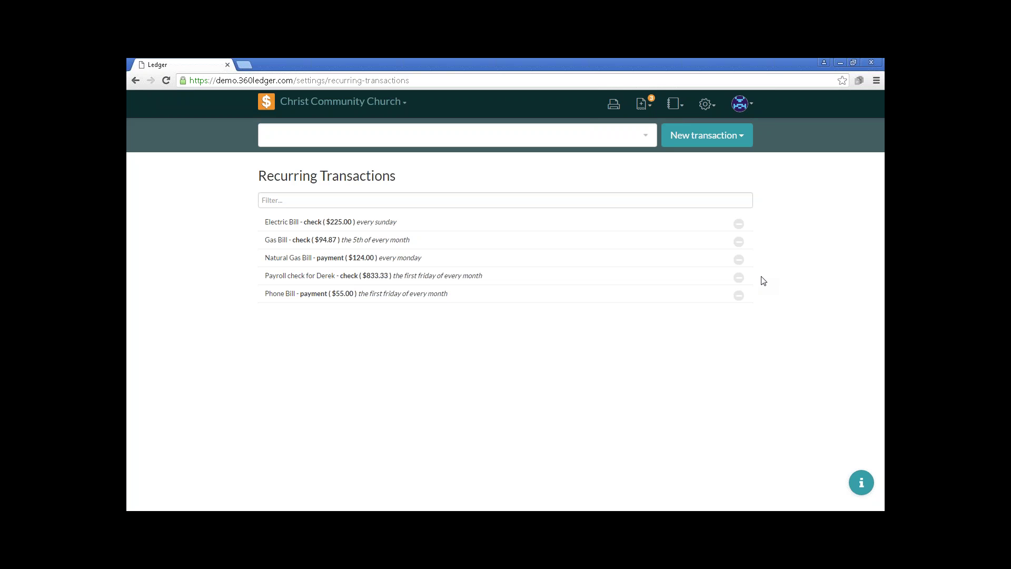
click(729, 136)
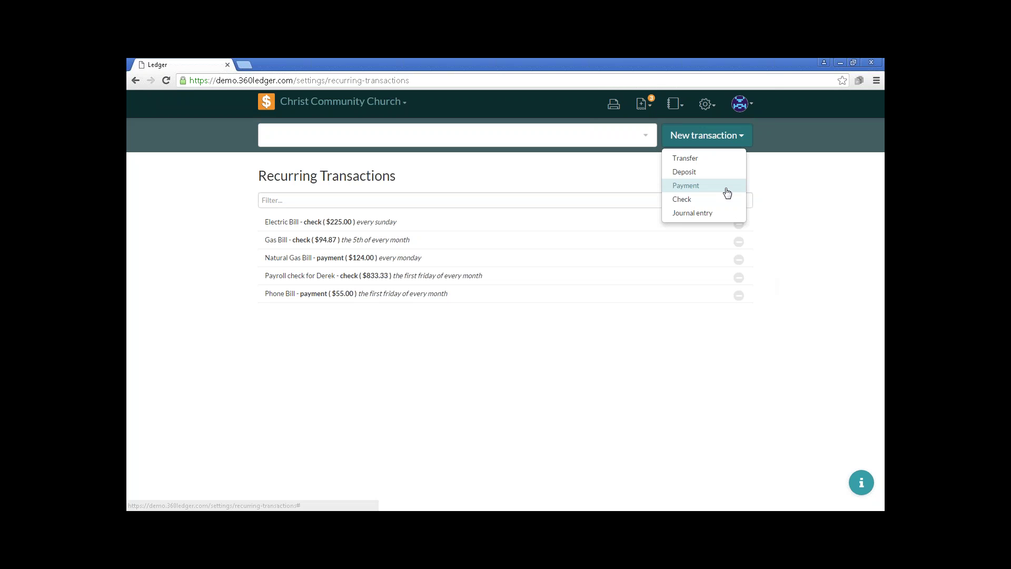
click(786, 192)
key(alt+Tab)
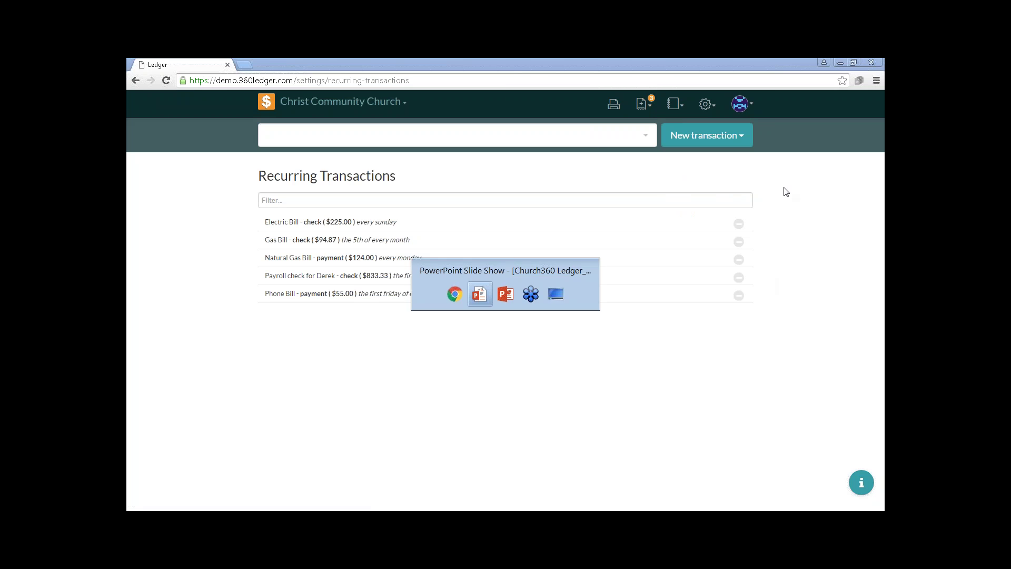
key(Right)
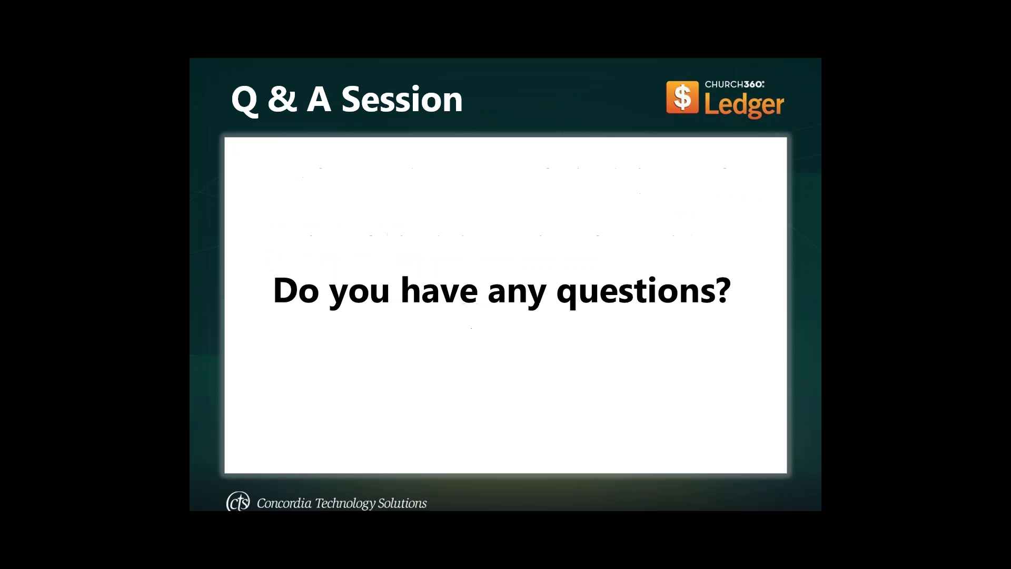